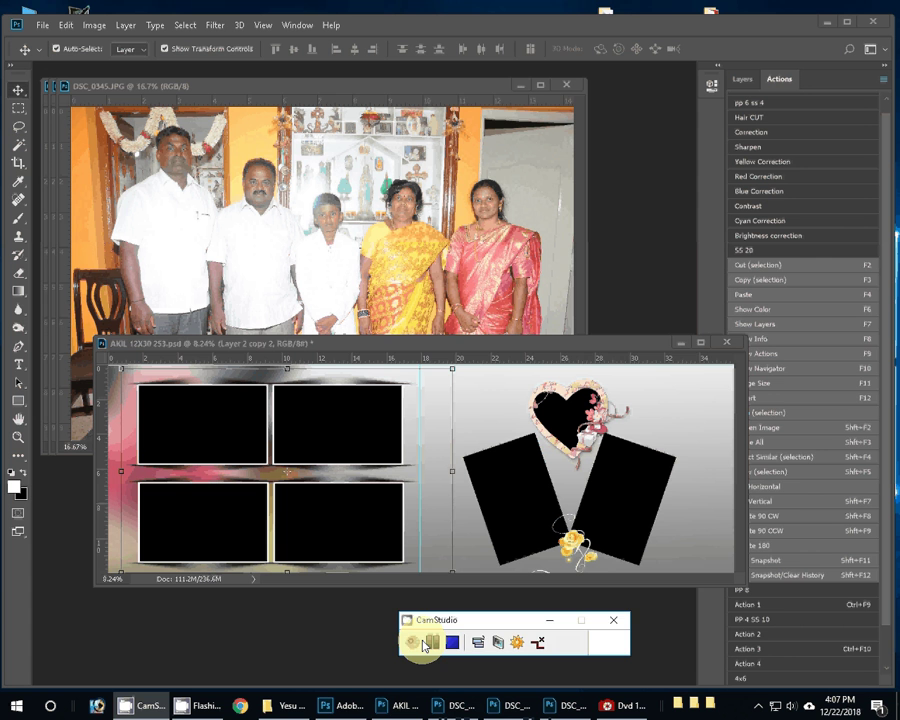
Magic Wand the top-right black frame and Paste Into it the copied group photo.
{"action": "left_click", "coordinate": [424, 645]}
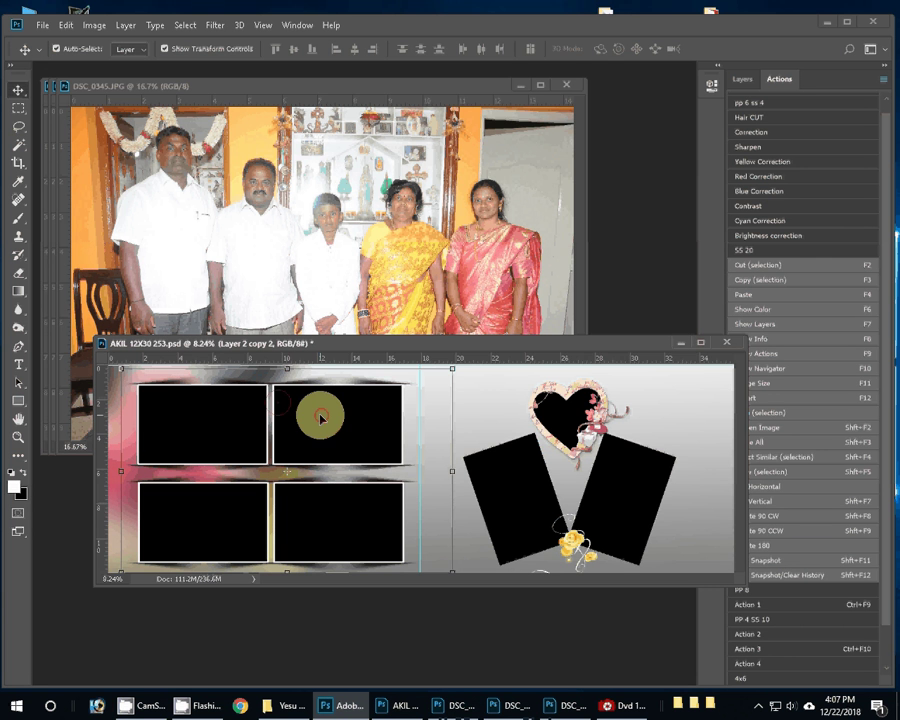
{"action": "left_click", "coordinate": [24, 149]}
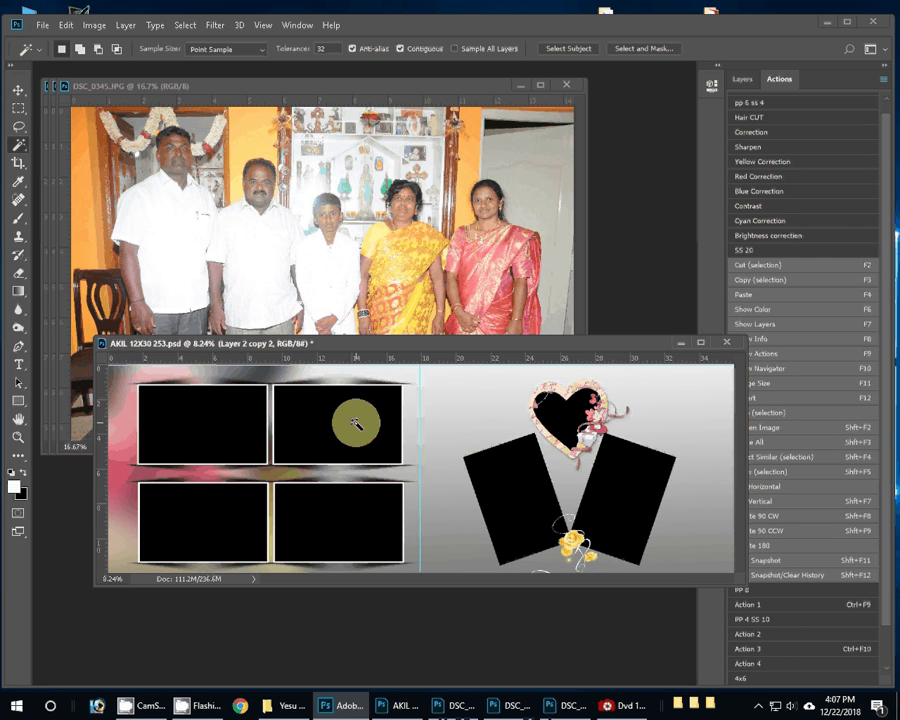
{"action": "left_click", "coordinate": [356, 424]}
{"action": "left_click", "coordinate": [66, 25]}
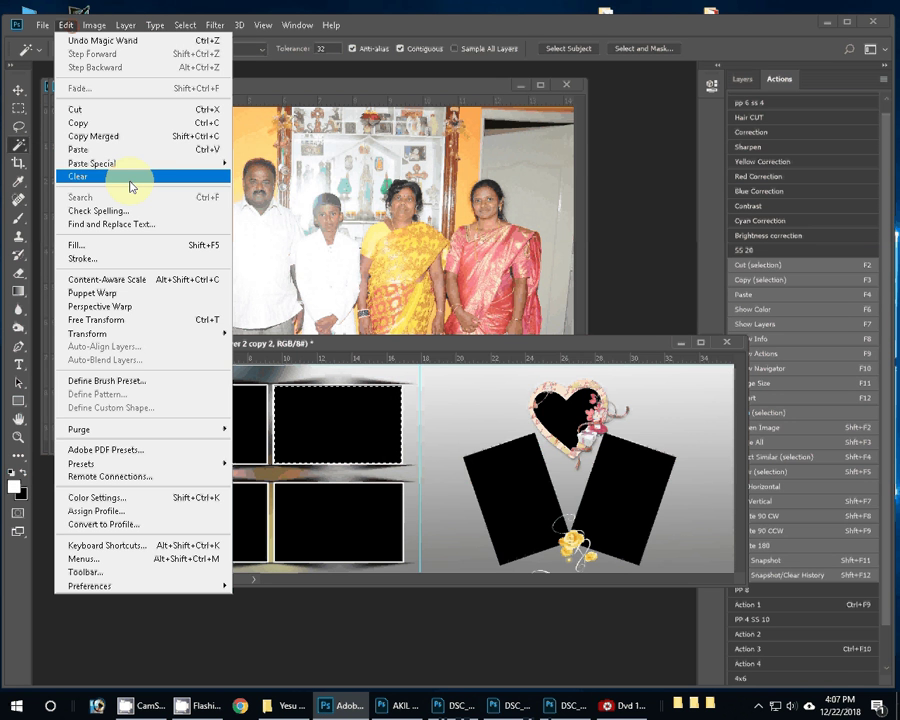
{"action": "left_click", "coordinate": [125, 165]}
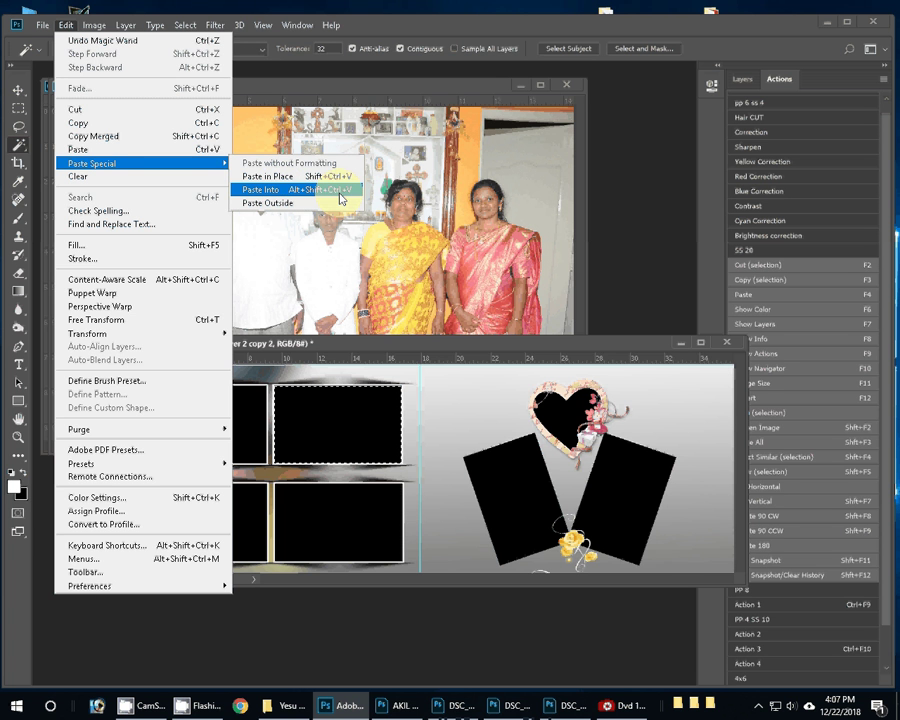
{"action": "left_click", "coordinate": [340, 196]}
Scale the pasted group photo up to about 126% so it fills the frame.
{"action": "key", "text": "v"}
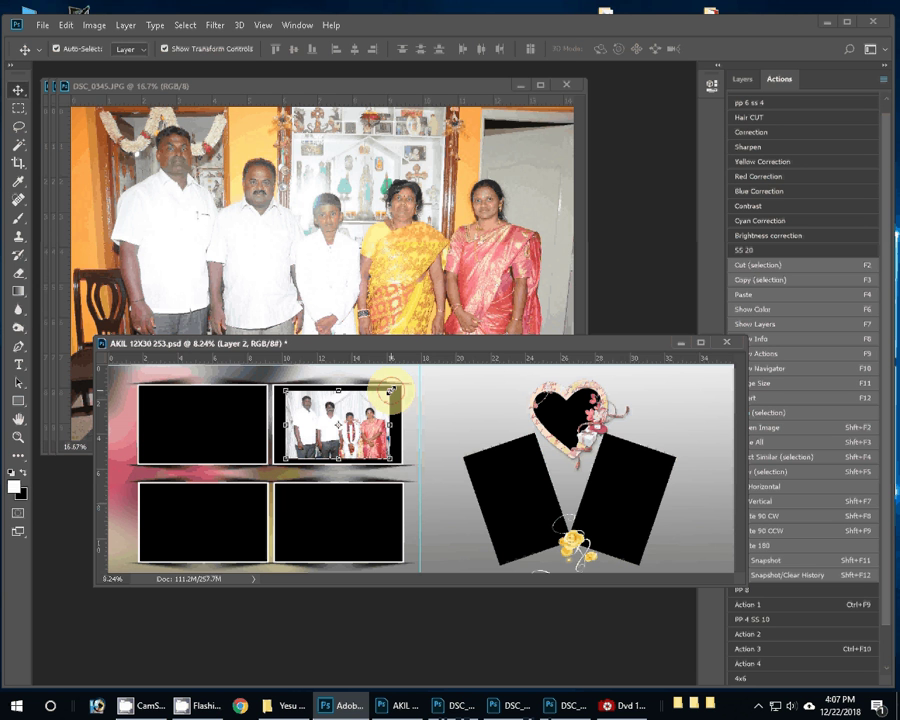
{"action": "left_click_drag", "start_coordinate": [390, 389], "coordinate": [405, 382]}
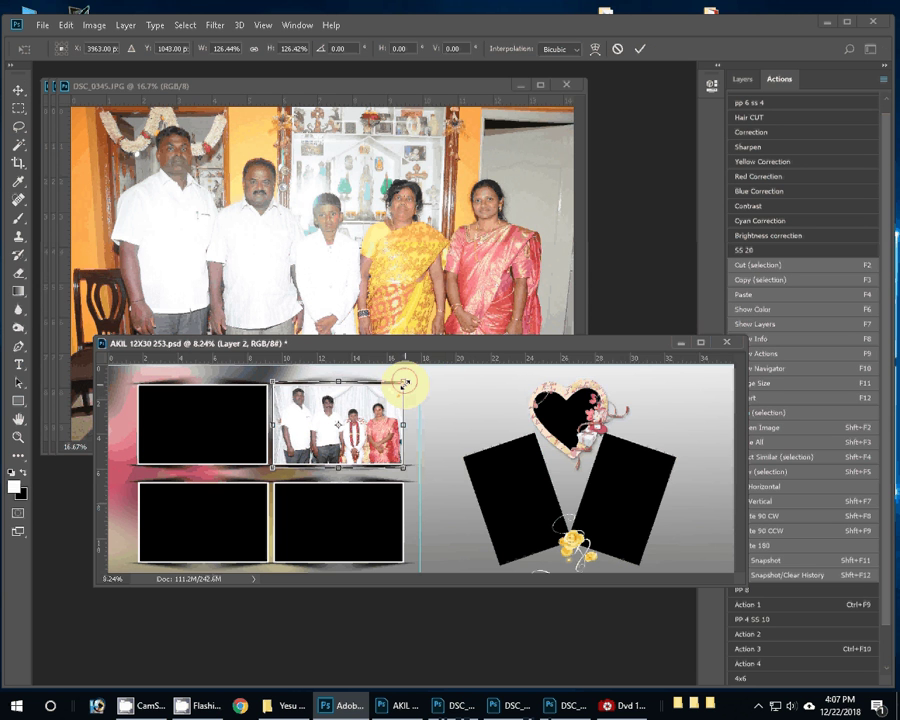
{"action": "key", "text": "Return"}
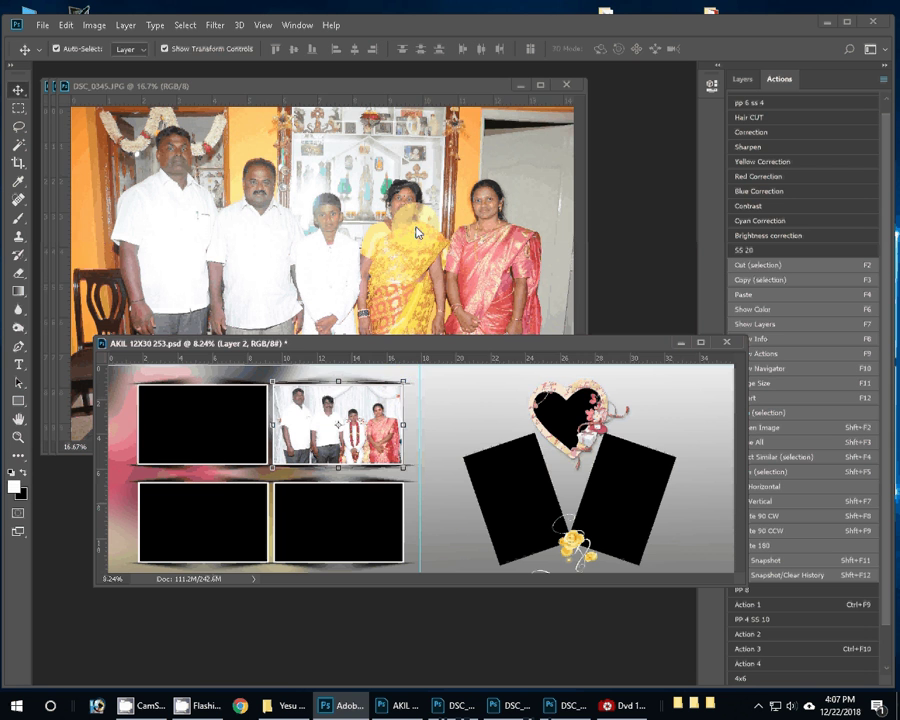
{"action": "left_click", "coordinate": [416, 232]}
Resize the DSC_0345 photo to 8 inches wide in Image Size.
{"action": "right_click", "coordinate": [410, 86]}
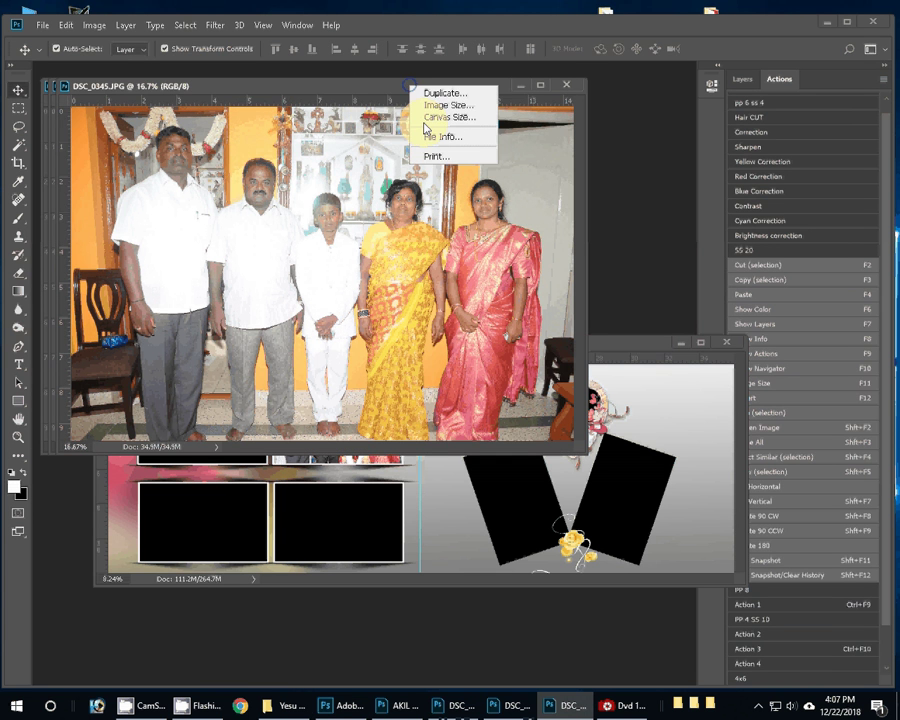
{"action": "left_click", "coordinate": [448, 105]}
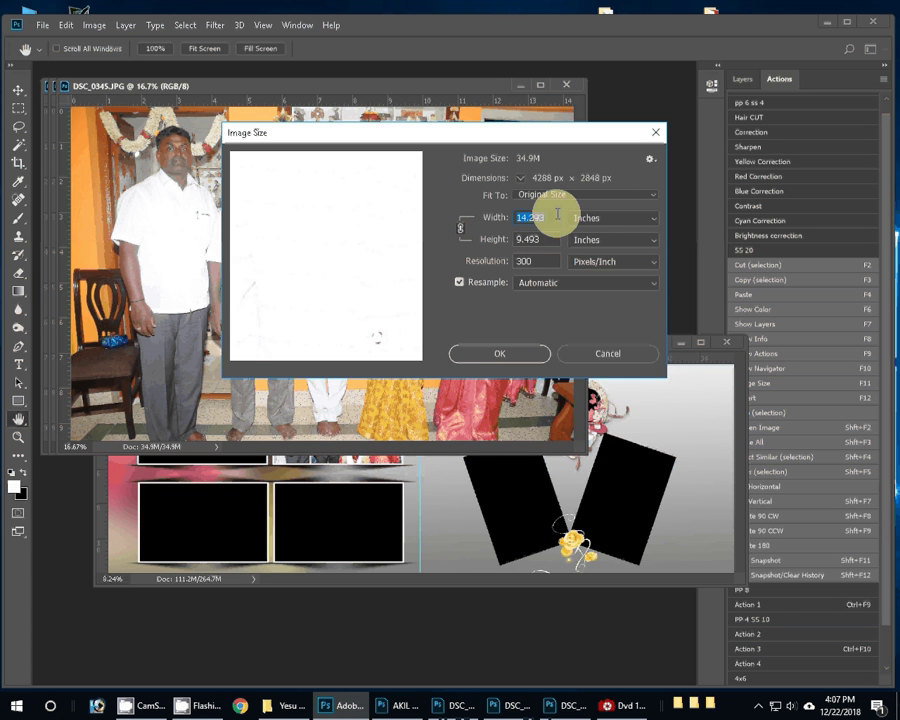
{"action": "type", "text": "8"}
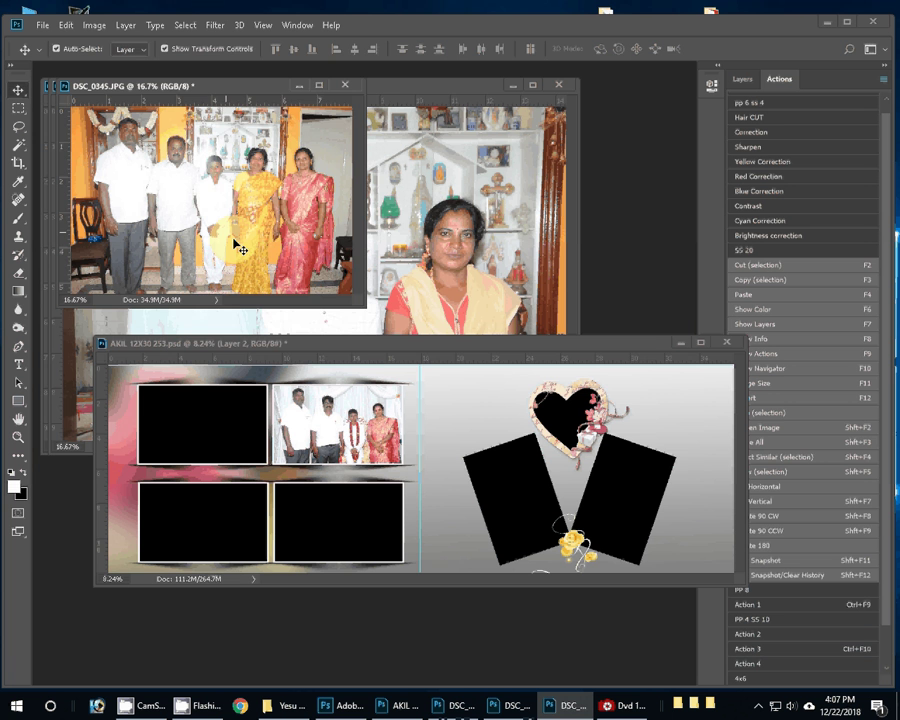
{"action": "left_click", "coordinate": [213, 25]}
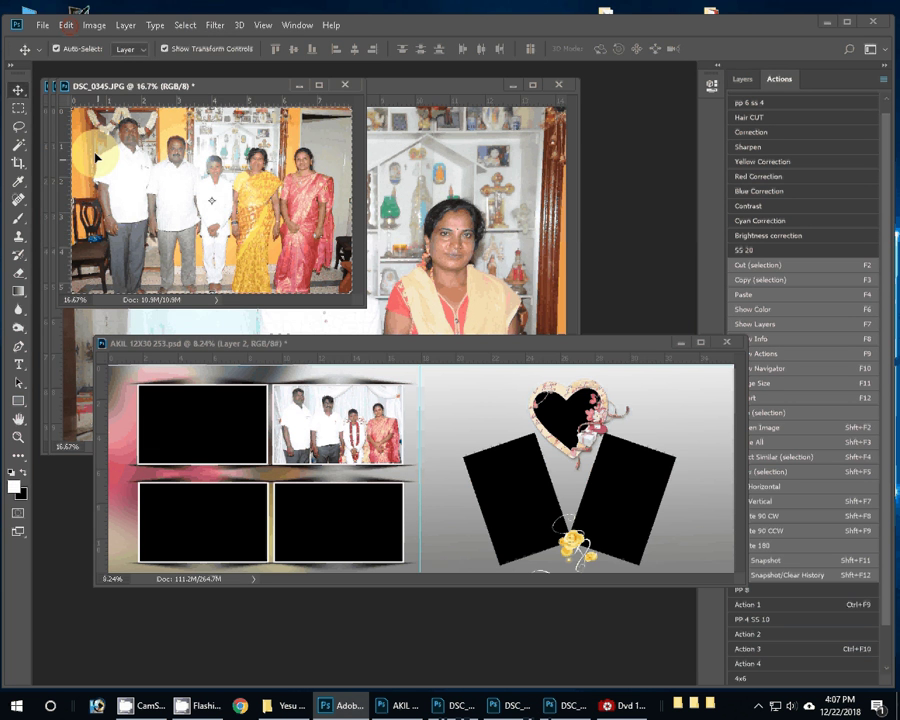
Clear DSC_0345's contents and close it without saving.
{"action": "left_click", "coordinate": [65, 25]}
{"action": "left_click", "coordinate": [104, 178]}
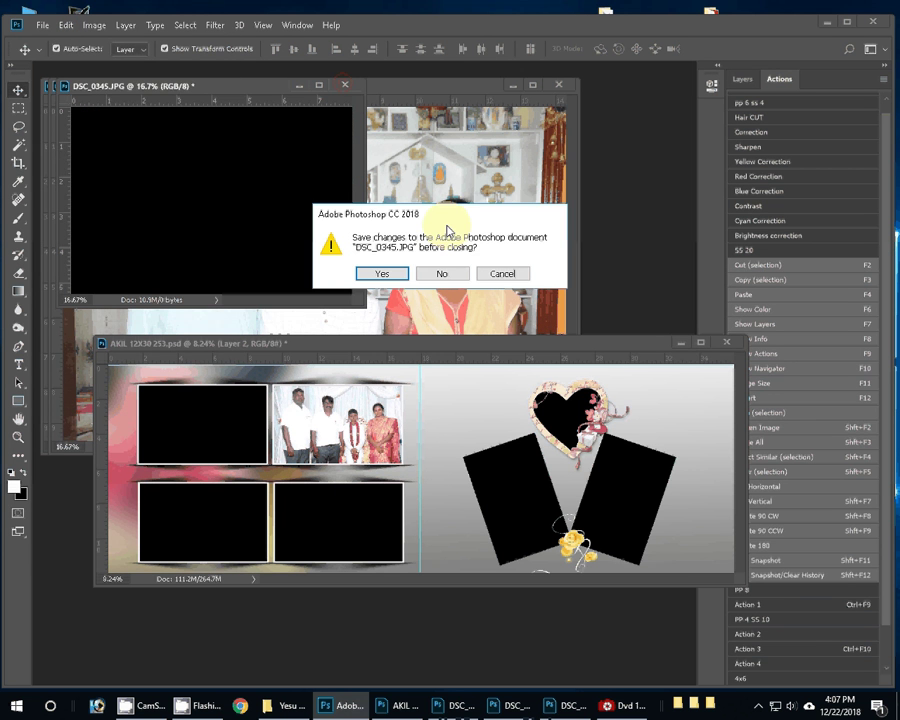
{"action": "left_click", "coordinate": [441, 273]}
{"action": "left_click", "coordinate": [345, 567]}
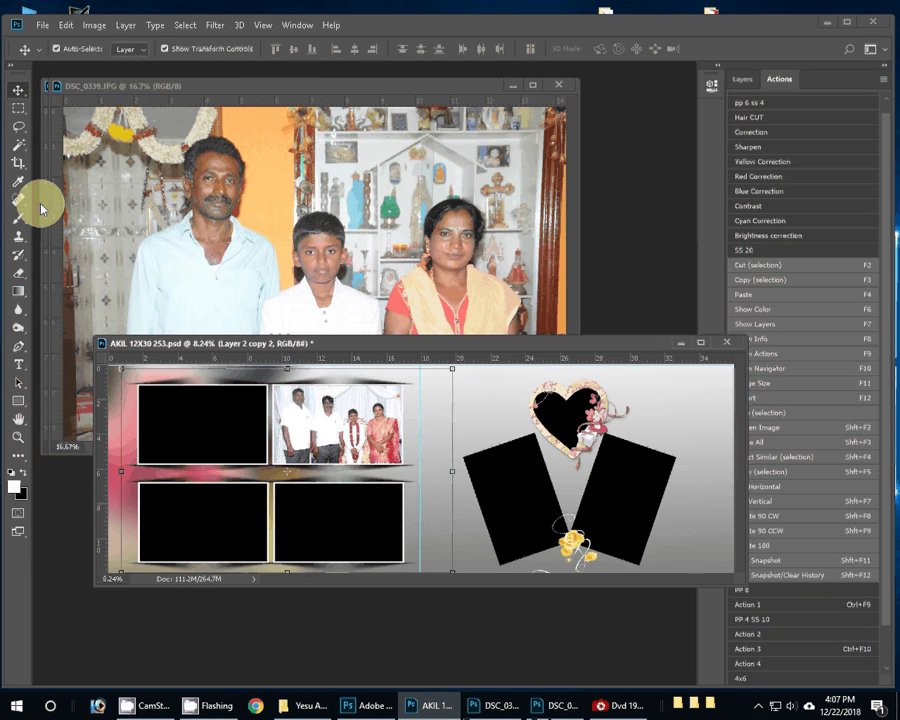
Magic Wand the lower-right black frame and Paste Into it the group photo.
{"action": "key", "text": "w"}
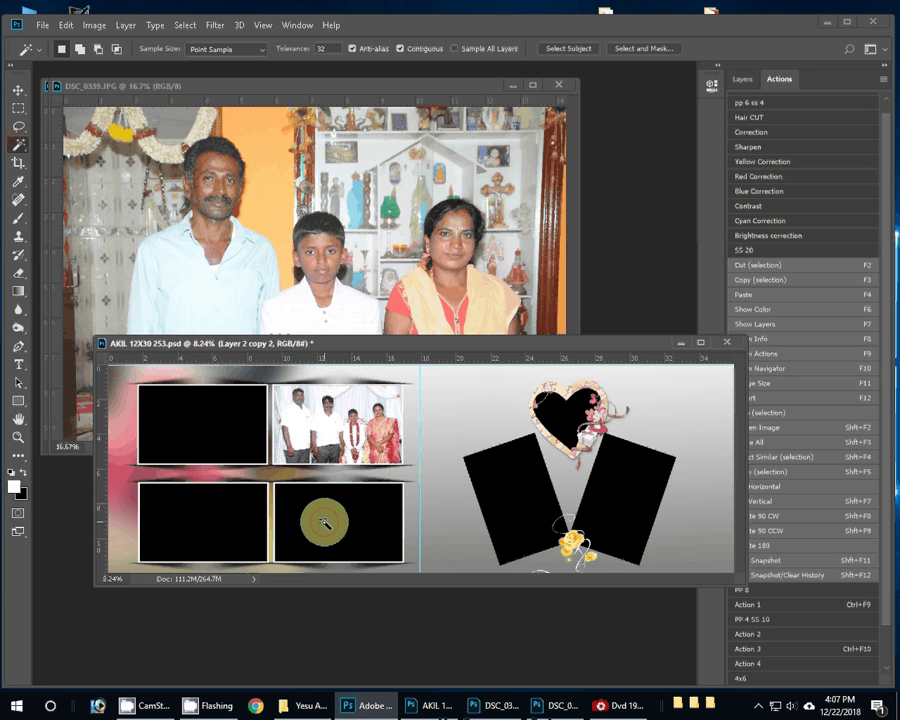
{"action": "left_click", "coordinate": [323, 522]}
{"action": "left_click", "coordinate": [66, 25]}
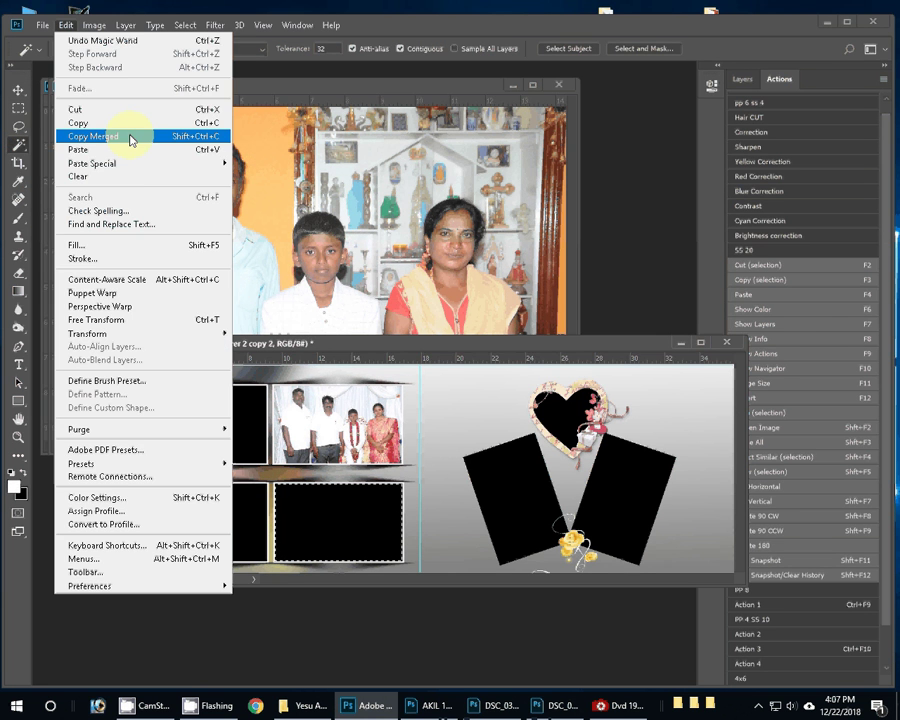
{"action": "mouse_move", "coordinate": [92, 163]}
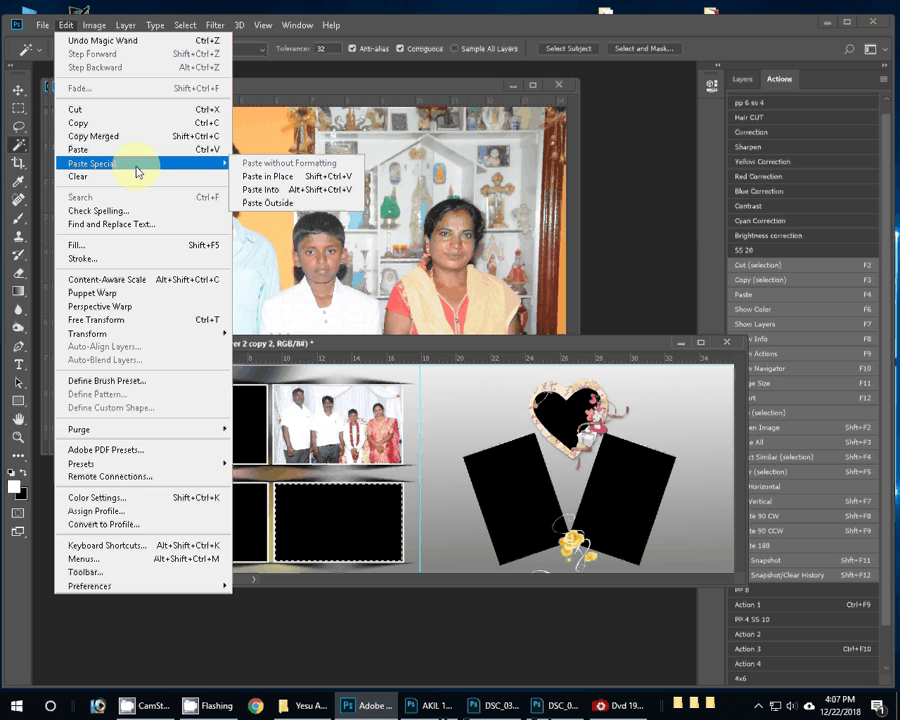
{"action": "left_click", "coordinate": [299, 190]}
{"action": "left_click", "coordinate": [283, 163]}
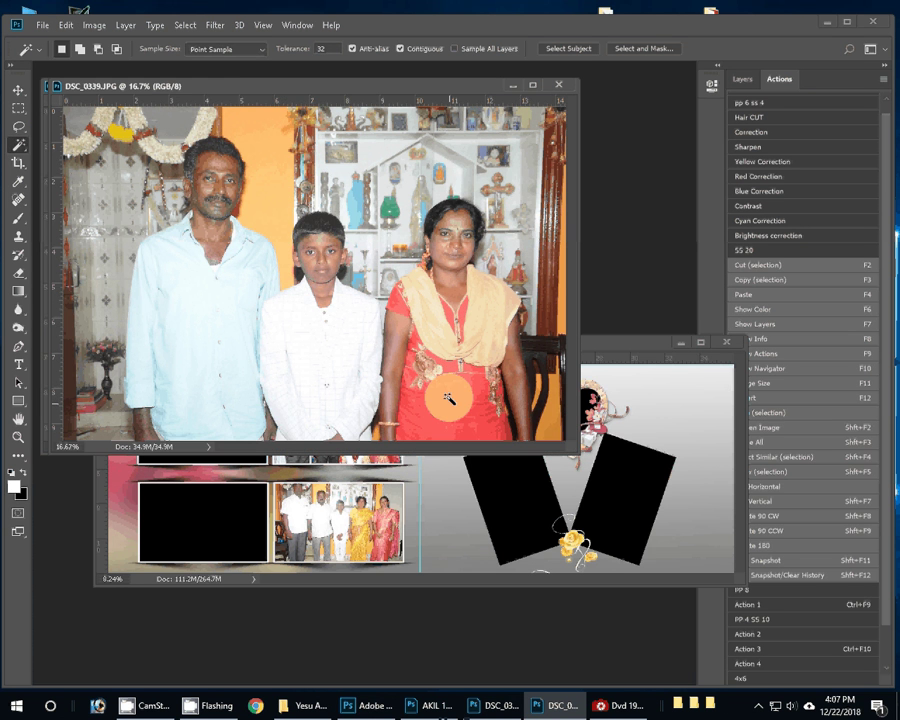
Drag the DSC_0339 three-person photo onto the spread's lower-left area.
{"action": "left_click", "coordinate": [629, 361]}
{"action": "key", "text": "v"}
{"action": "left_click", "coordinate": [252, 276]}
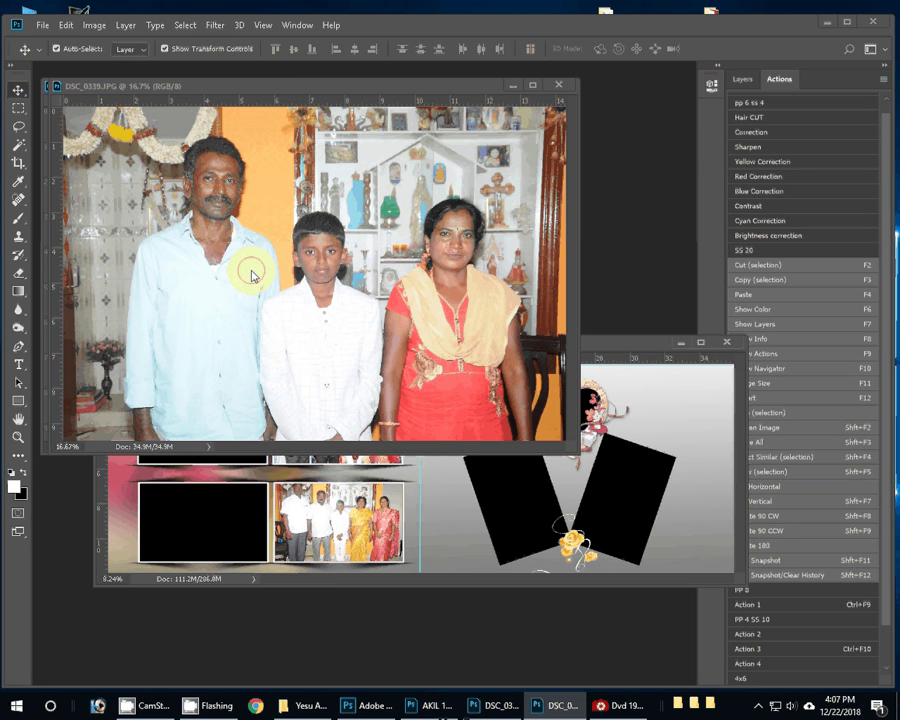
{"action": "left_click_drag", "start_coordinate": [252, 276], "coordinate": [185, 513]}
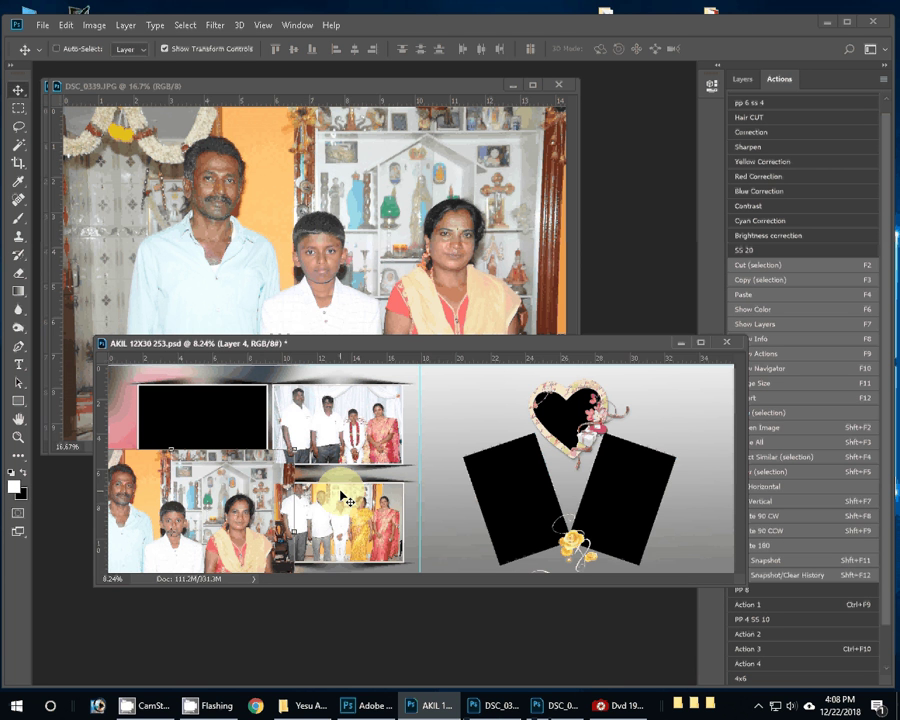
{"action": "key", "text": "ctrl"}
Cancel Curves and convert Layer 2 copy 2 plus Layer 4 into one smart object.
{"action": "key", "text": "ctrl+m"}
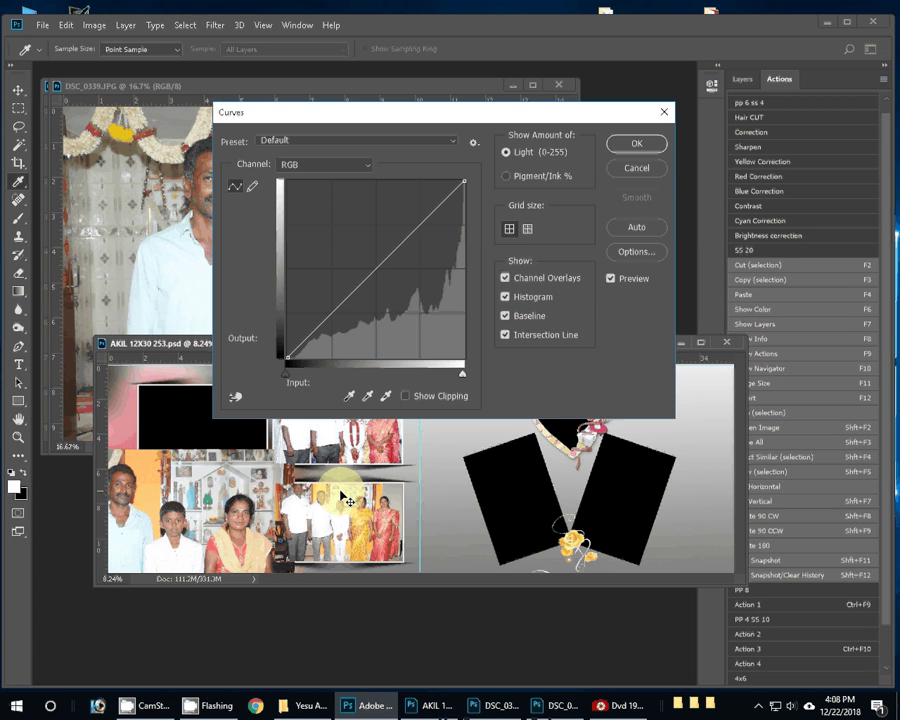
{"action": "left_click", "coordinate": [637, 170]}
{"action": "left_click", "coordinate": [768, 430]}
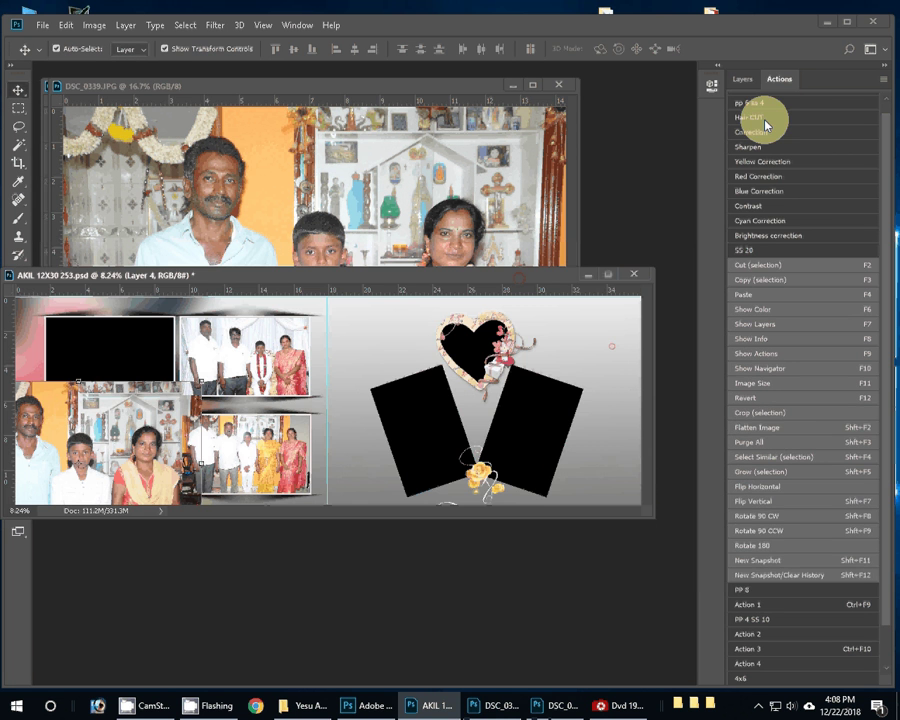
{"action": "key", "text": "F7"}
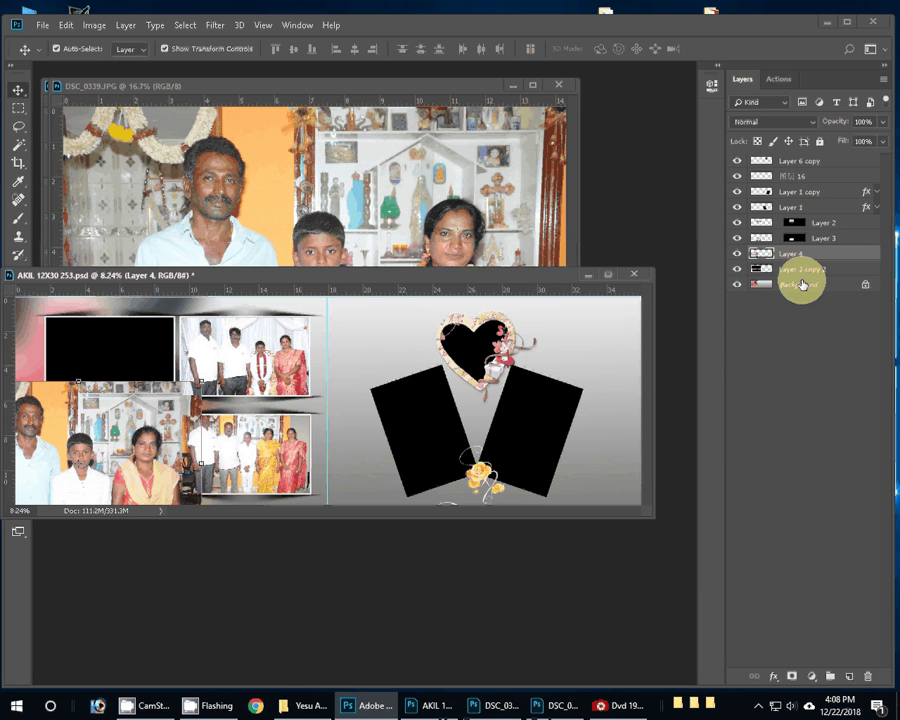
{"action": "left_click", "coordinate": [802, 270], "text": "shift"}
{"action": "right_click", "coordinate": [793, 258]}
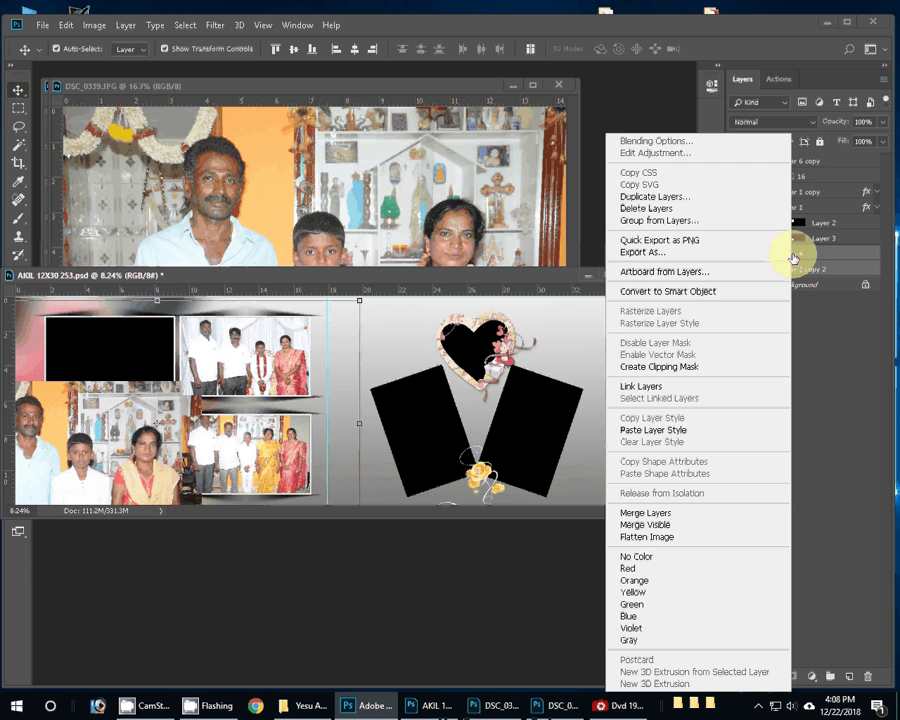
{"action": "left_click", "coordinate": [660, 294]}
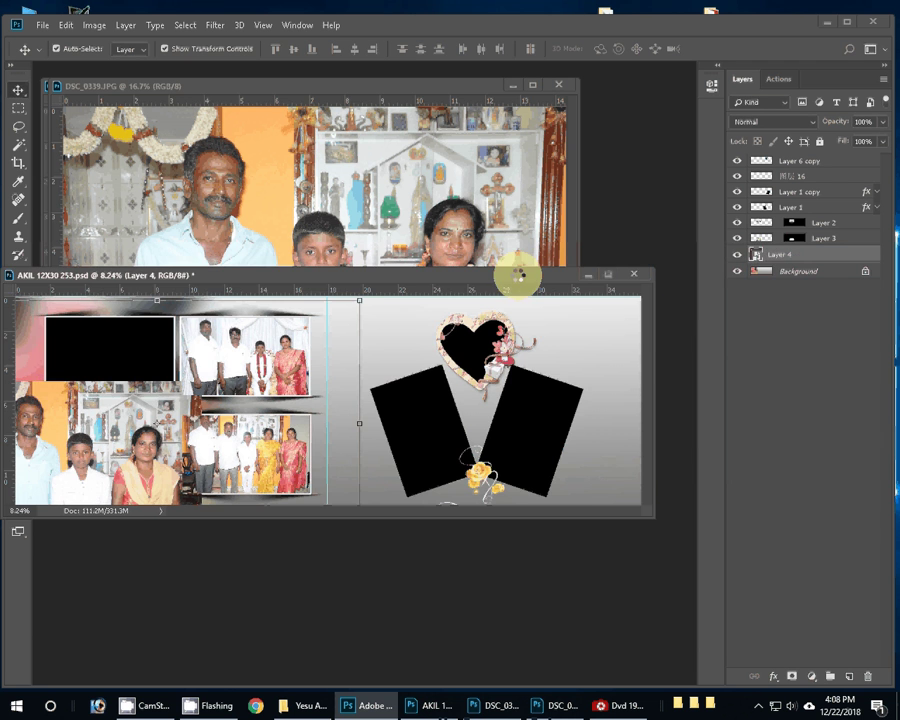
Undo the smart object conversion and reposition the Layer 4 photo on the spread.
{"action": "left_click_drag", "start_coordinate": [518, 277], "coordinate": [657, 262]}
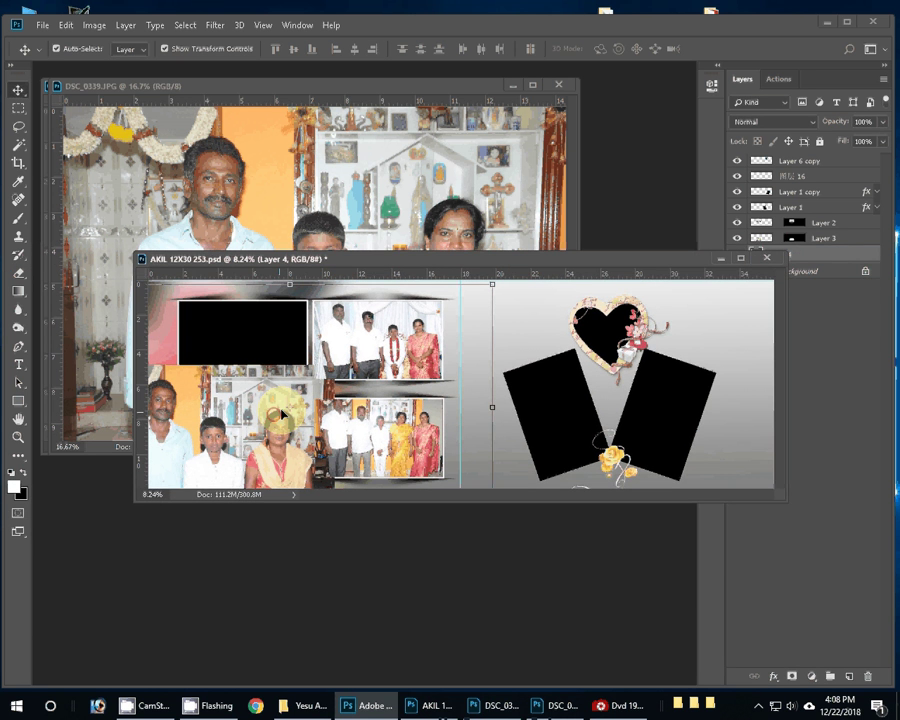
{"action": "key", "text": "ctrl+z"}
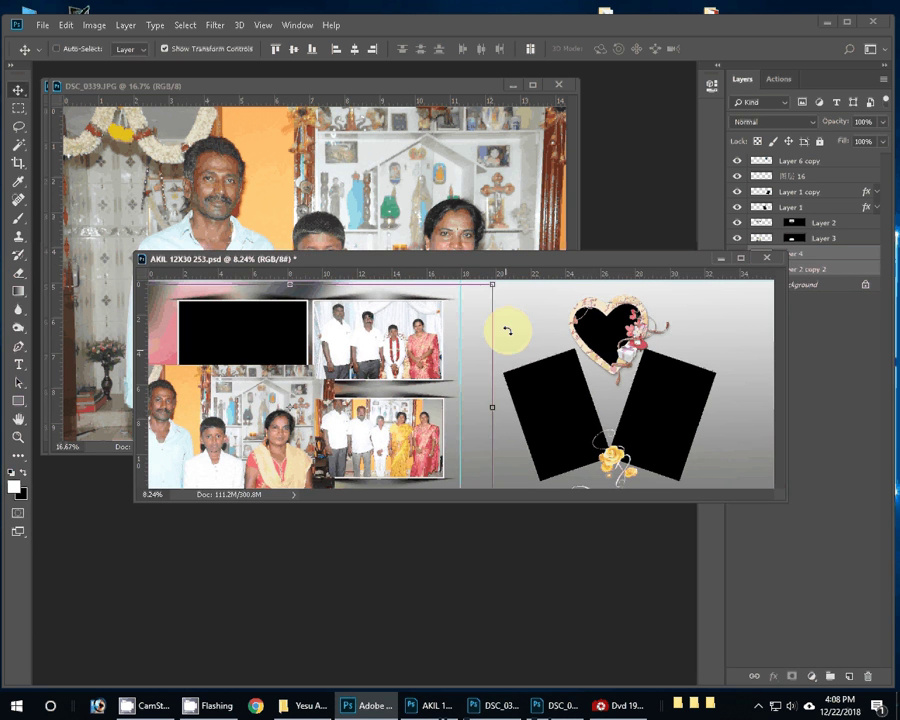
{"action": "mouse_move", "coordinate": [330, 401]}
{"action": "left_mouse_down"}
{"action": "mouse_move", "coordinate": [280, 438]}
{"action": "mouse_move", "coordinate": [222, 452]}
{"action": "mouse_move", "coordinate": [334, 403]}
{"action": "mouse_move", "coordinate": [311, 416]}
{"action": "left_mouse_up"}
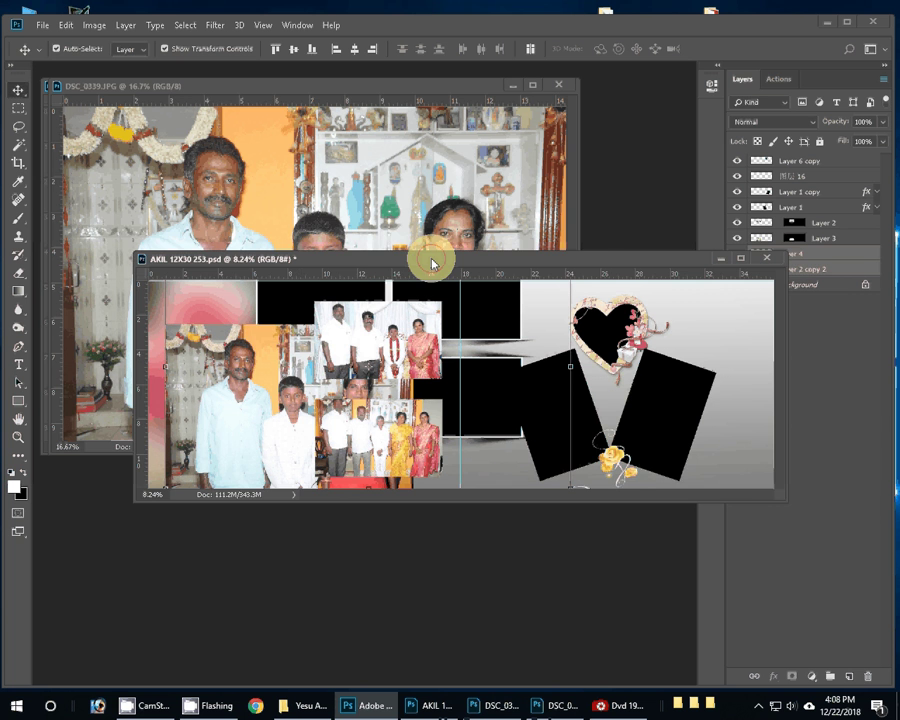
{"action": "left_click_drag", "start_coordinate": [432, 263], "coordinate": [390, 257]}
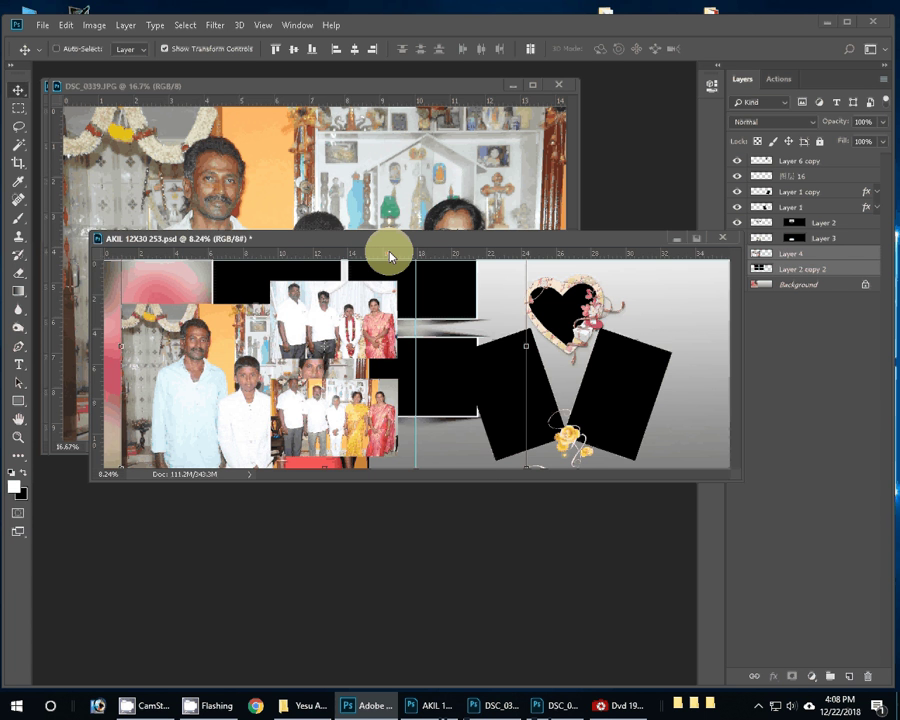
{"action": "mouse_move", "coordinate": [390, 257]}
{"action": "left_mouse_down"}
{"action": "mouse_move", "coordinate": [387, 247]}
{"action": "mouse_move", "coordinate": [400, 254]}
{"action": "left_mouse_up"}
{"action": "left_click", "coordinate": [826, 256]}
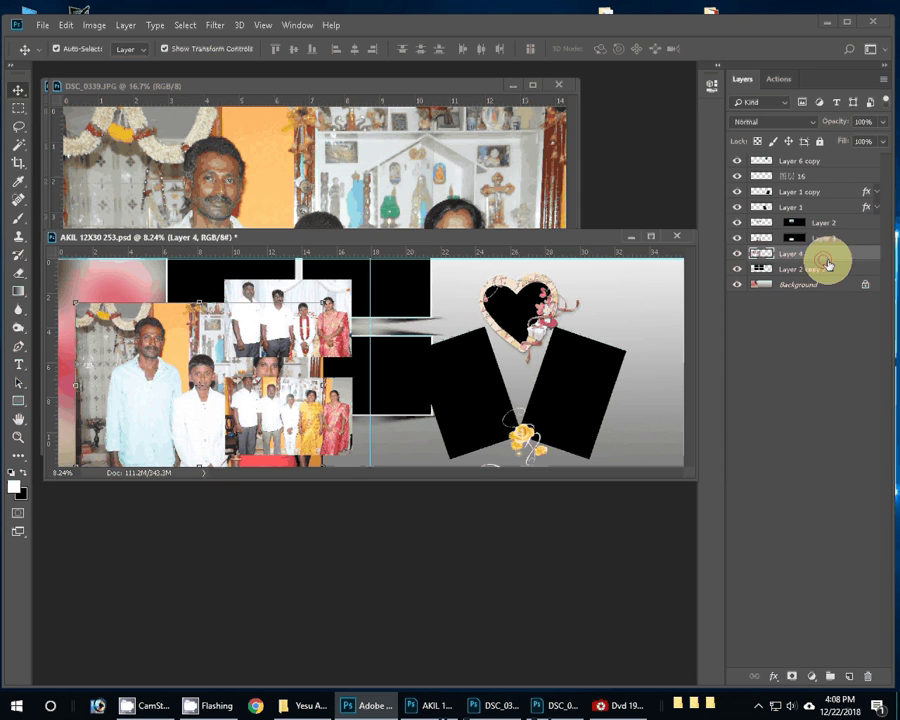
{"action": "left_click_drag", "start_coordinate": [426, 373], "coordinate": [508, 336]}
Delete the misplaced Layer 4 collage and move the frame layout to the left edge.
{"action": "left_click_drag", "start_coordinate": [124, 402], "coordinate": [178, 393]}
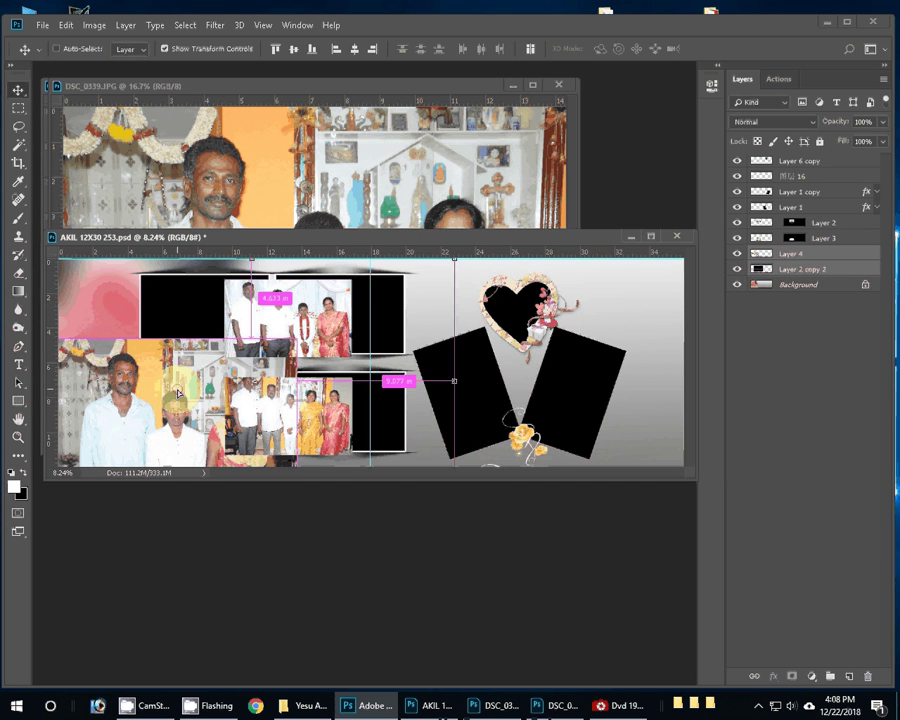
{"action": "left_click", "coordinate": [789, 265]}
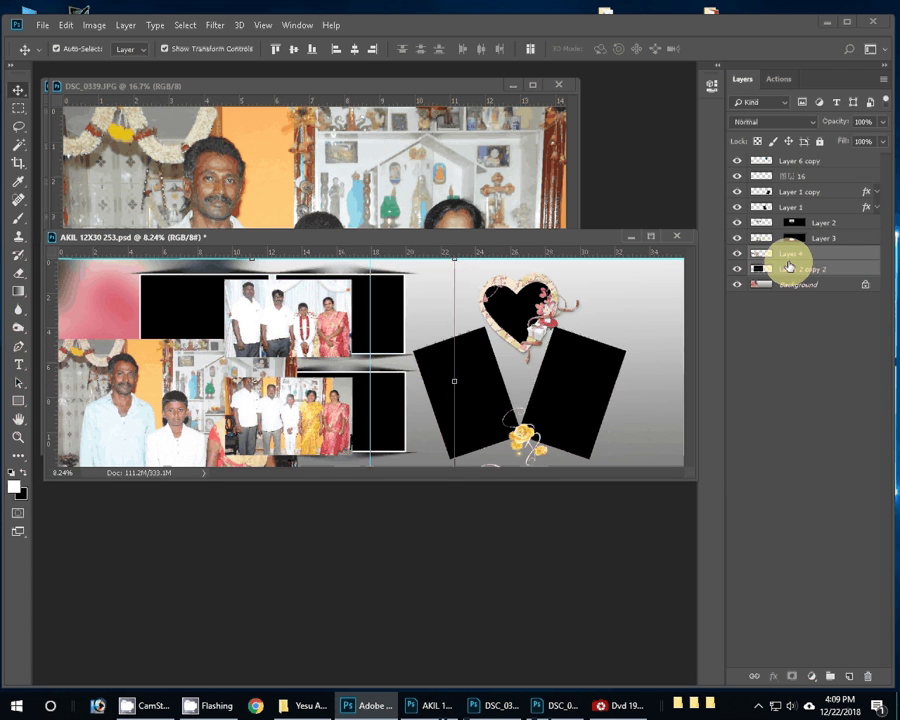
{"action": "left_click", "coordinate": [787, 255]}
{"action": "key", "text": "Delete"}
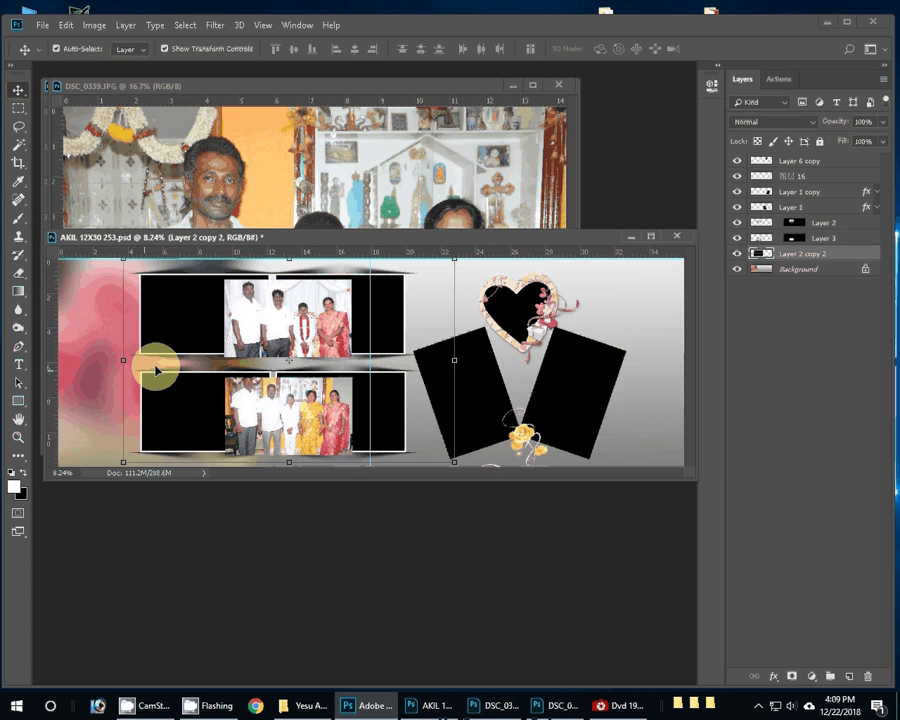
{"action": "left_click_drag", "start_coordinate": [157, 370], "coordinate": [146, 315]}
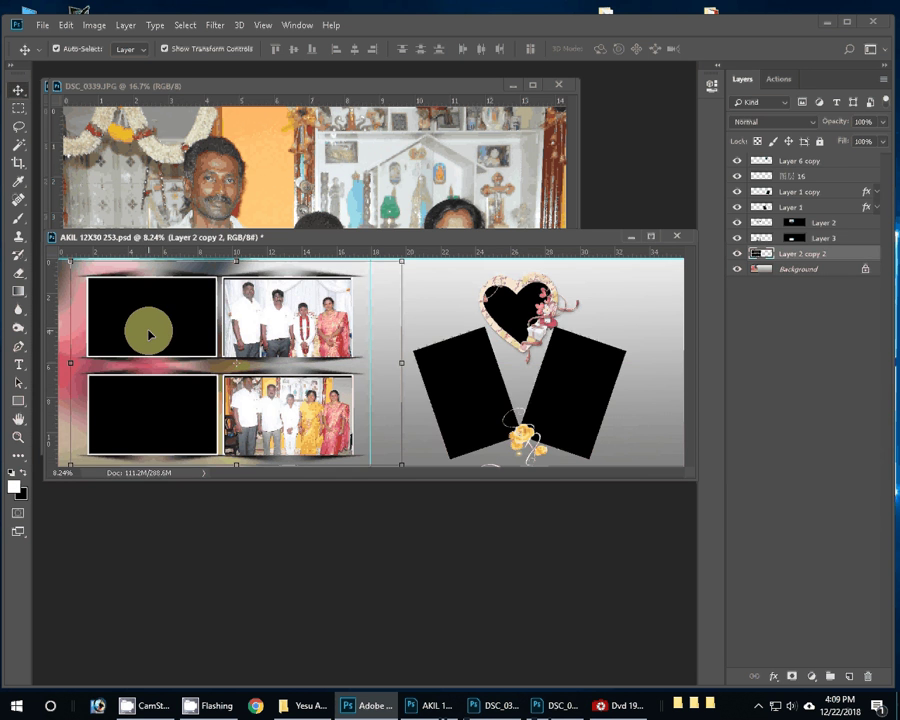
Resize the DSC_0339 photo to 8 inches wide.
{"action": "left_click", "coordinate": [206, 228]}
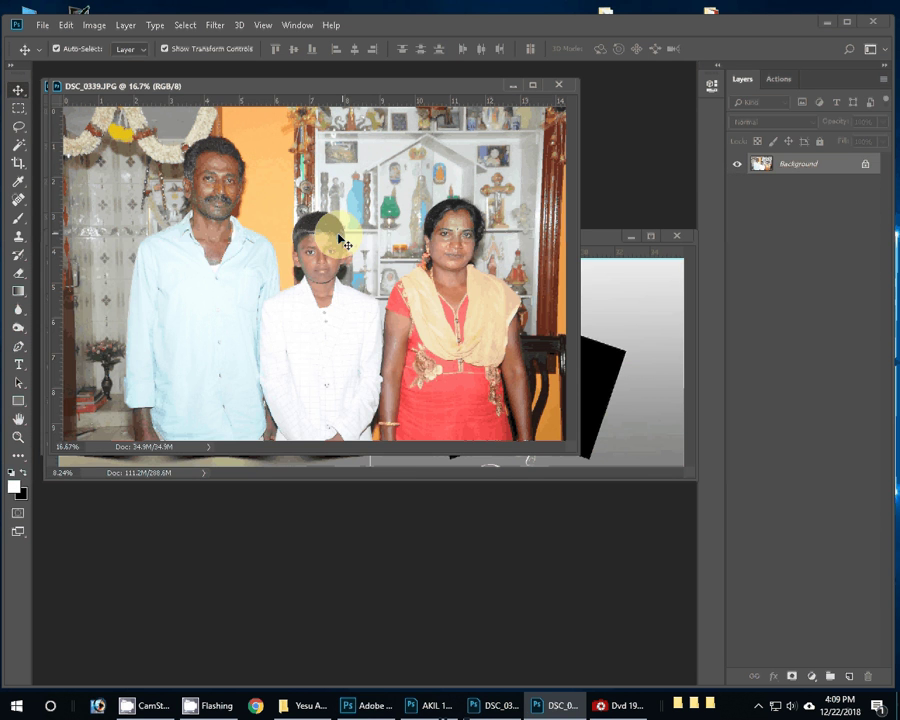
{"action": "key", "text": "ctrl+alt+i"}
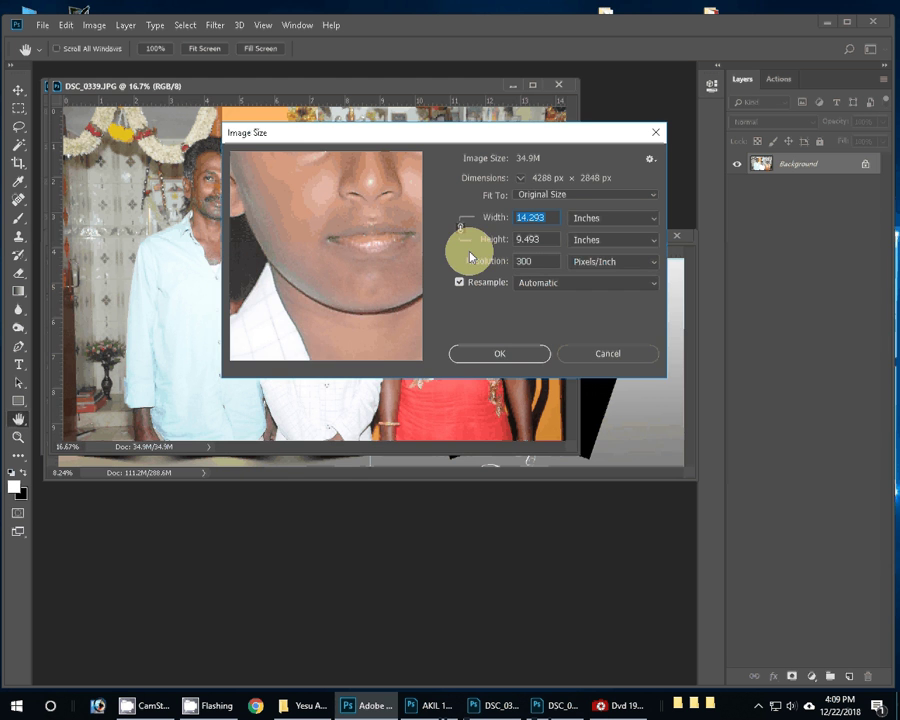
{"action": "type", "text": "8"}
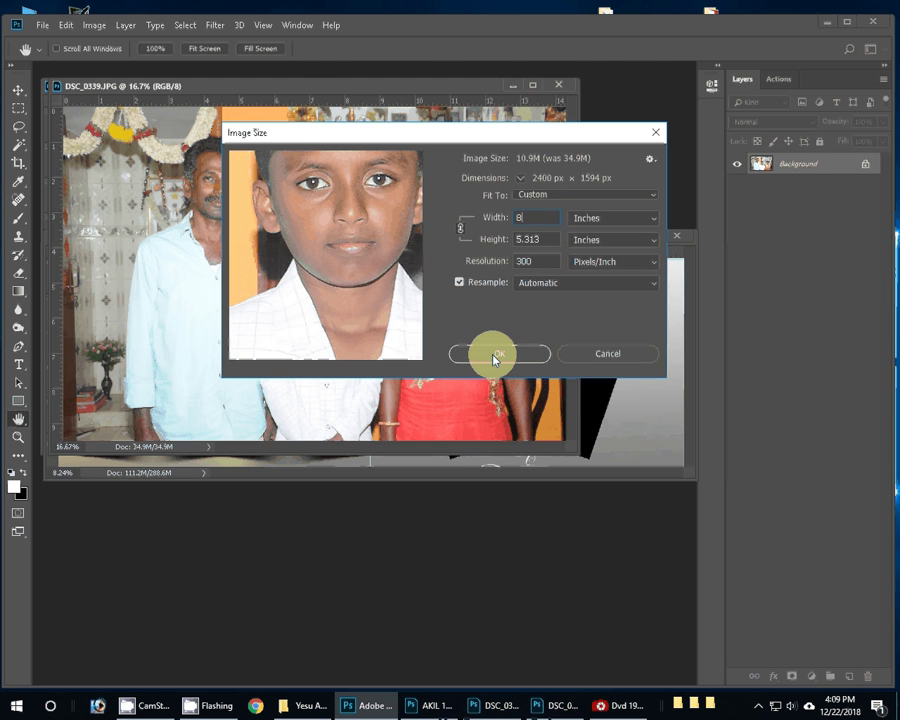
{"action": "left_click", "coordinate": [494, 354]}
Cut all of DSC_0339 to the clipboard and close it without saving.
{"action": "key", "text": "ctrl+a"}
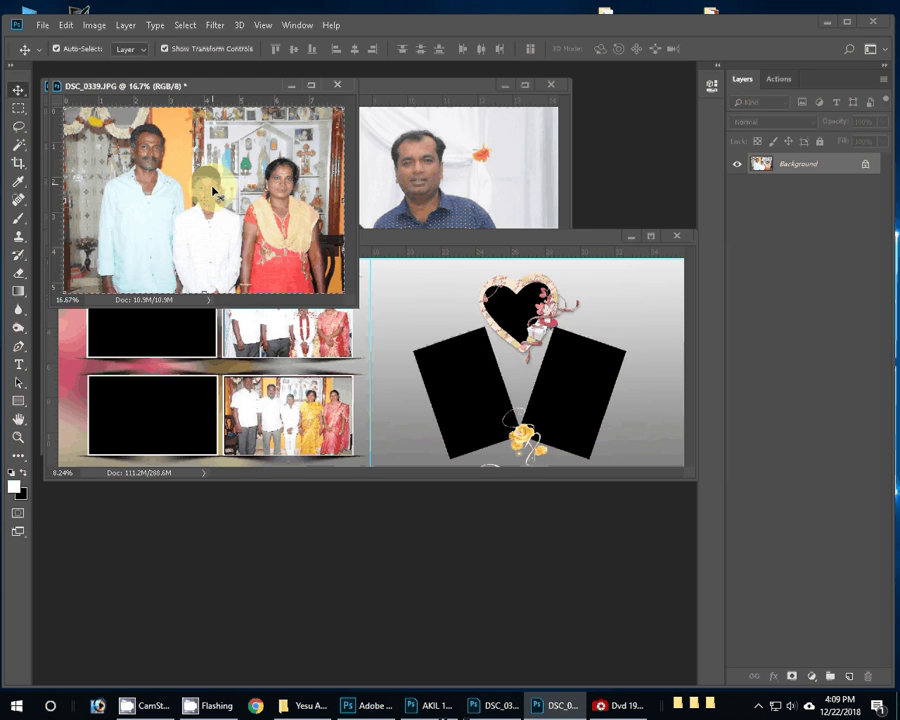
{"action": "key", "text": "ctrl+x"}
{"action": "left_click", "coordinate": [336, 90]}
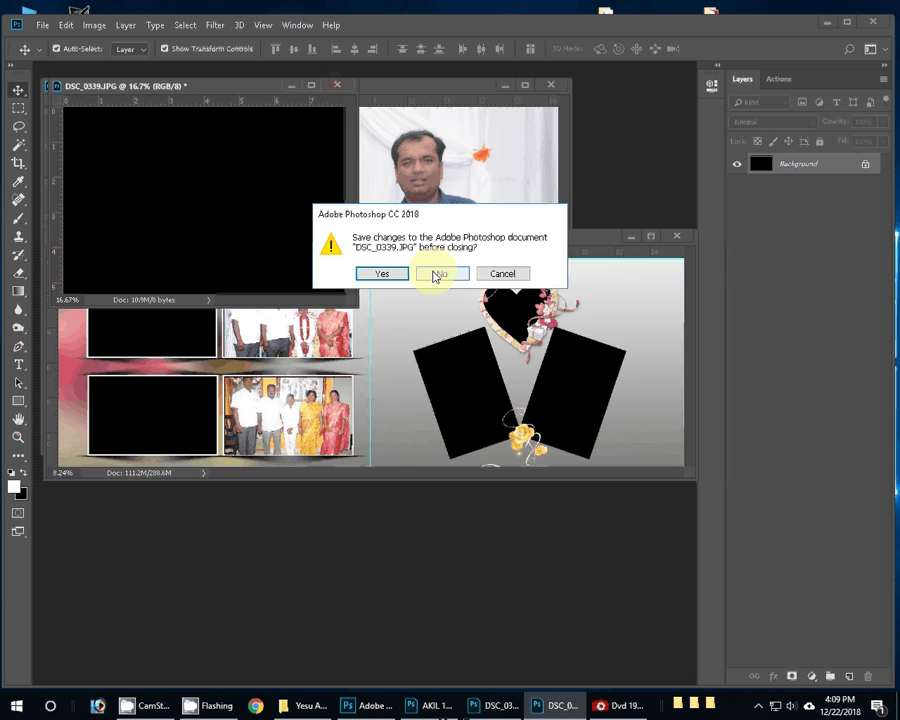
{"action": "left_click", "coordinate": [436, 274]}
Magic Wand the lower-left black frame and Paste Into it the DSC_0339 photo.
{"action": "key", "text": "w"}
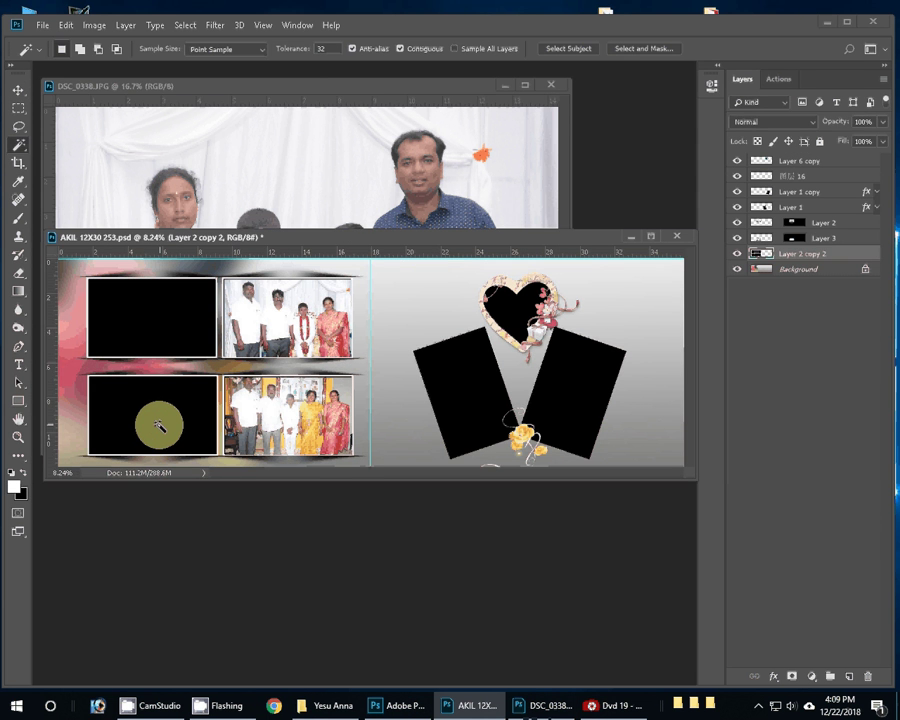
{"action": "left_click", "coordinate": [159, 426]}
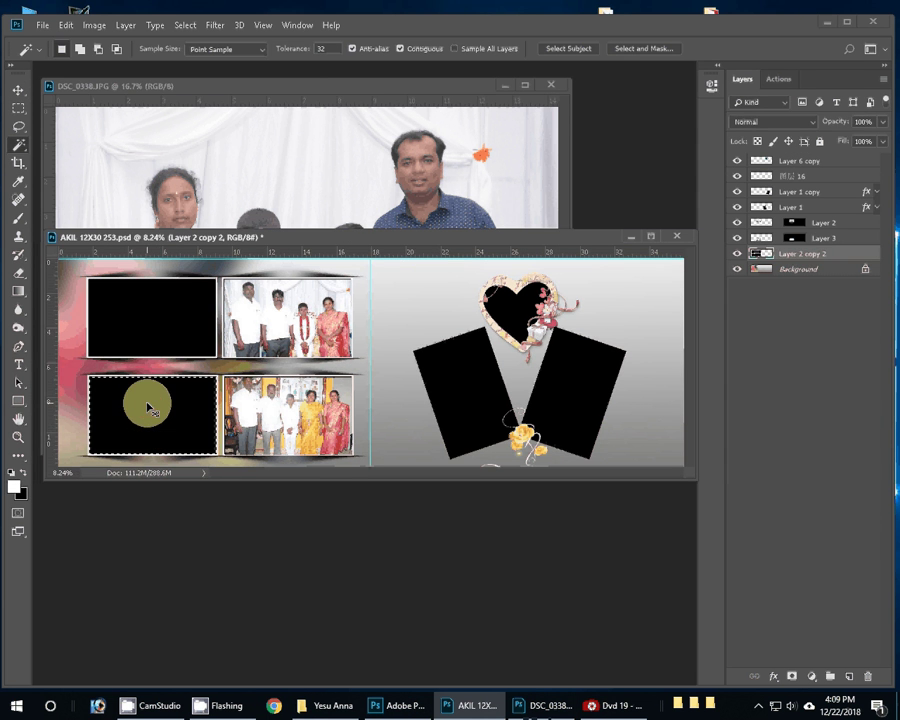
{"action": "key", "text": "ctrl+shift+alt+v"}
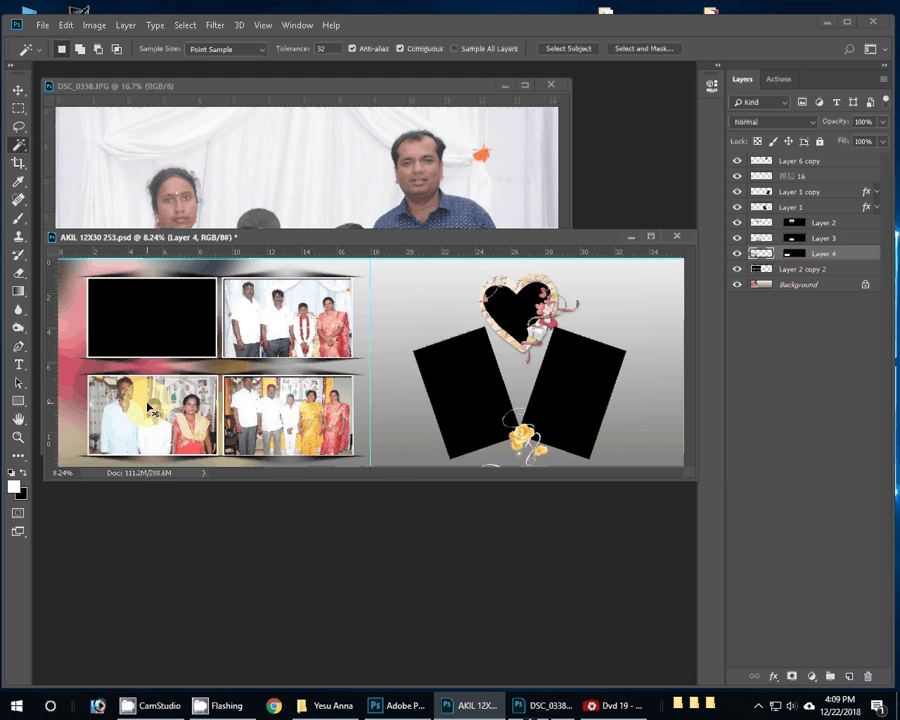
{"action": "key", "text": "v"}
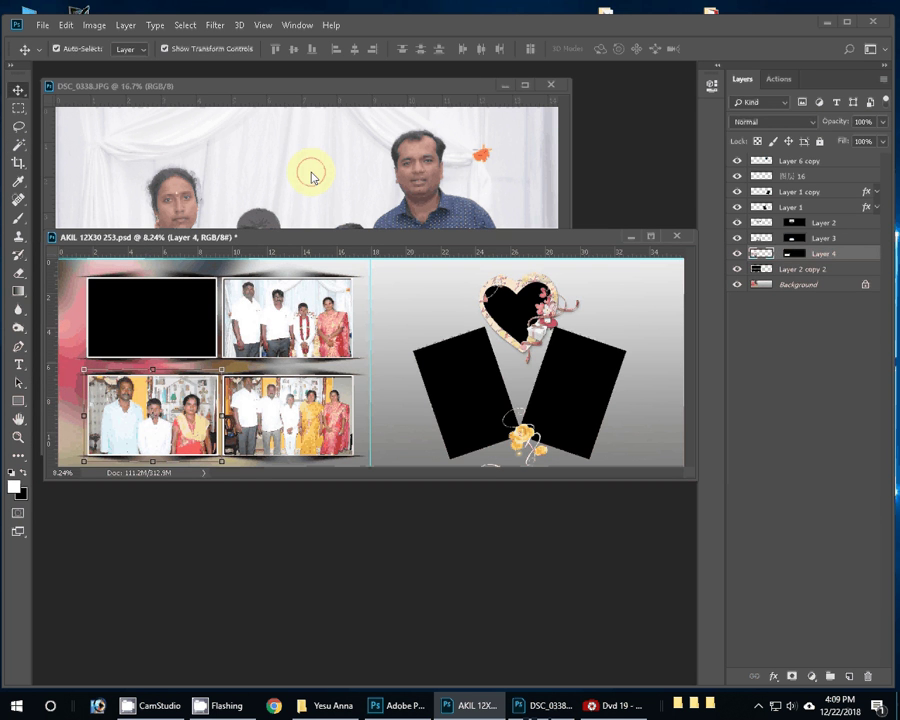
Resize the DSC_0338 photo to 8 inches wide.
{"action": "left_click_drag", "start_coordinate": [311, 177], "coordinate": [396, 232]}
{"action": "key", "text": "ctrl+alt+i"}
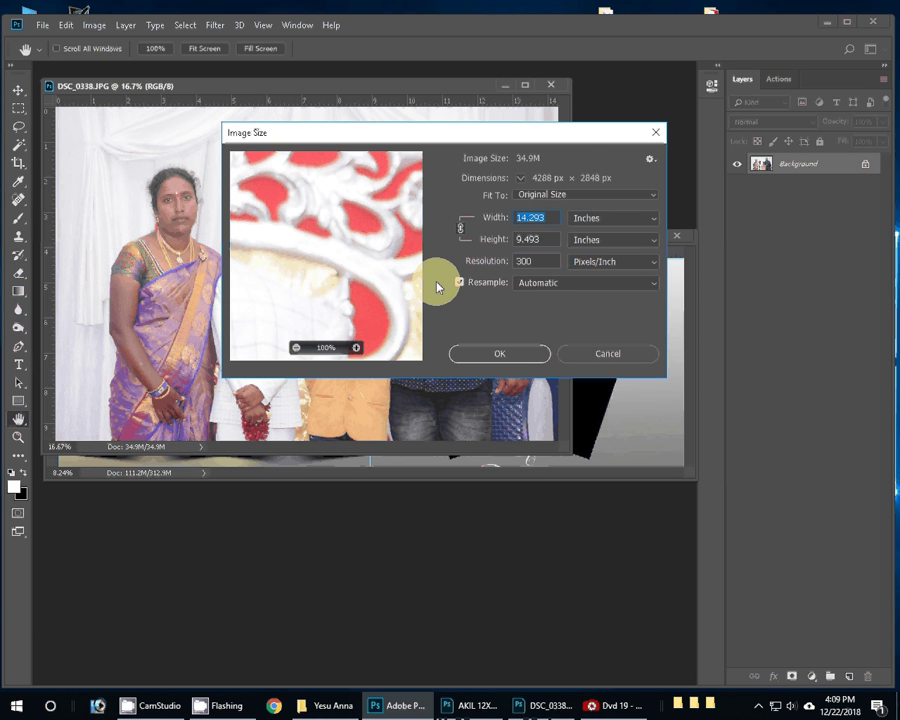
{"action": "type", "text": "8"}
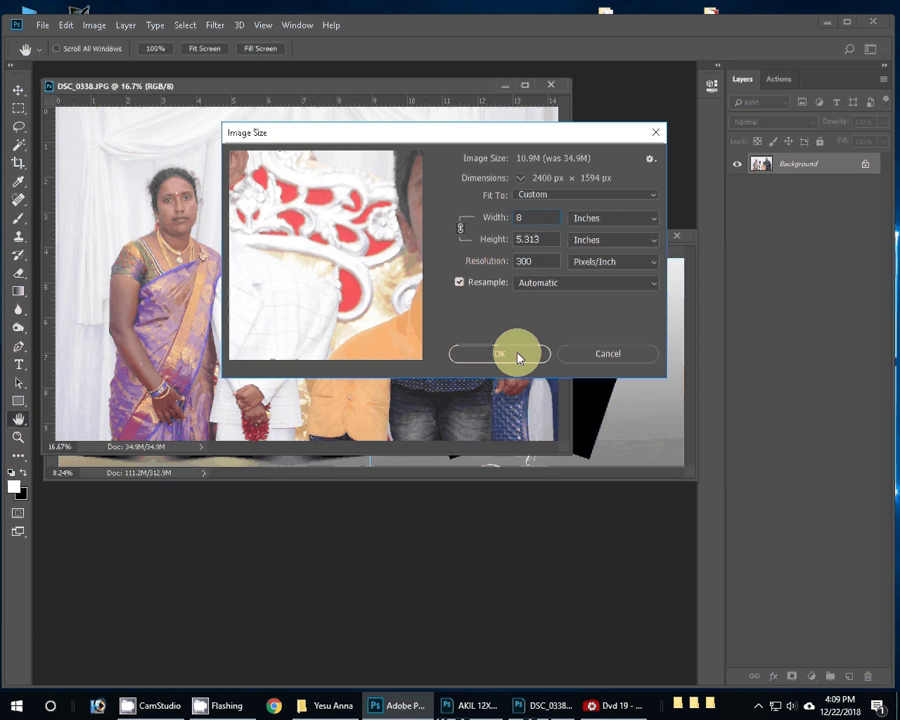
{"action": "left_click", "coordinate": [519, 354]}
{"action": "key", "text": "v"}
Cut all of DSC_0338 to the clipboard and close it without saving.
{"action": "key", "text": "ctrl+a"}
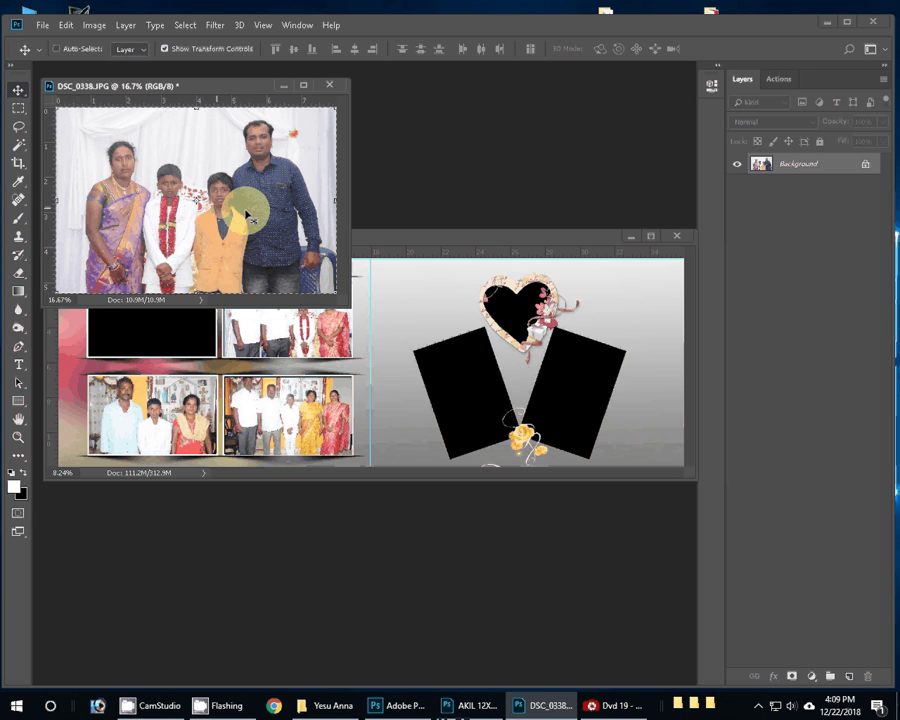
{"action": "key", "text": "ctrl+x"}
{"action": "key", "text": "ctrl+w"}
{"action": "left_click", "coordinate": [441, 274]}
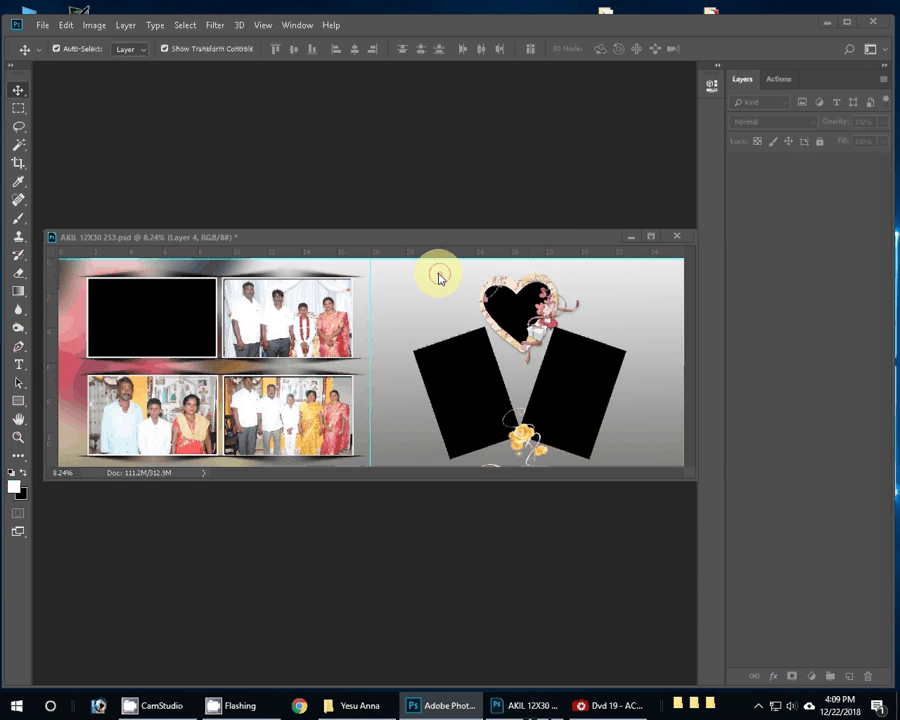
Paste DSC_0338 into the top-left frame of Layer 2 copy 2 and nudge it down.
{"action": "left_click", "coordinate": [165, 307]}
{"action": "key", "text": "w"}
{"action": "left_click", "coordinate": [165, 317]}
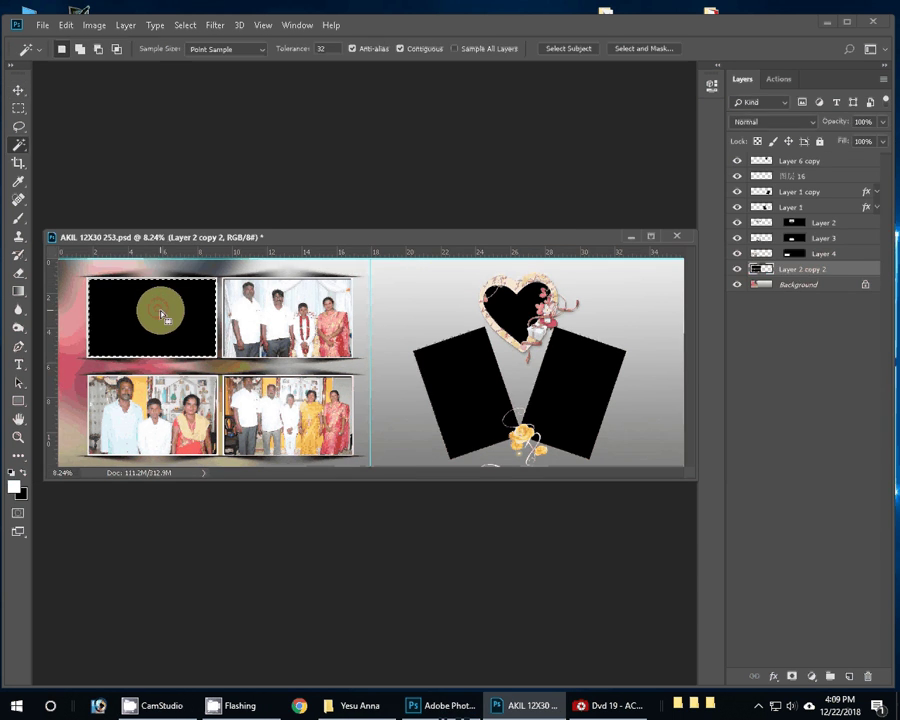
{"action": "key", "text": "shift"}
{"action": "key", "text": "ctrl+shift+alt+v"}
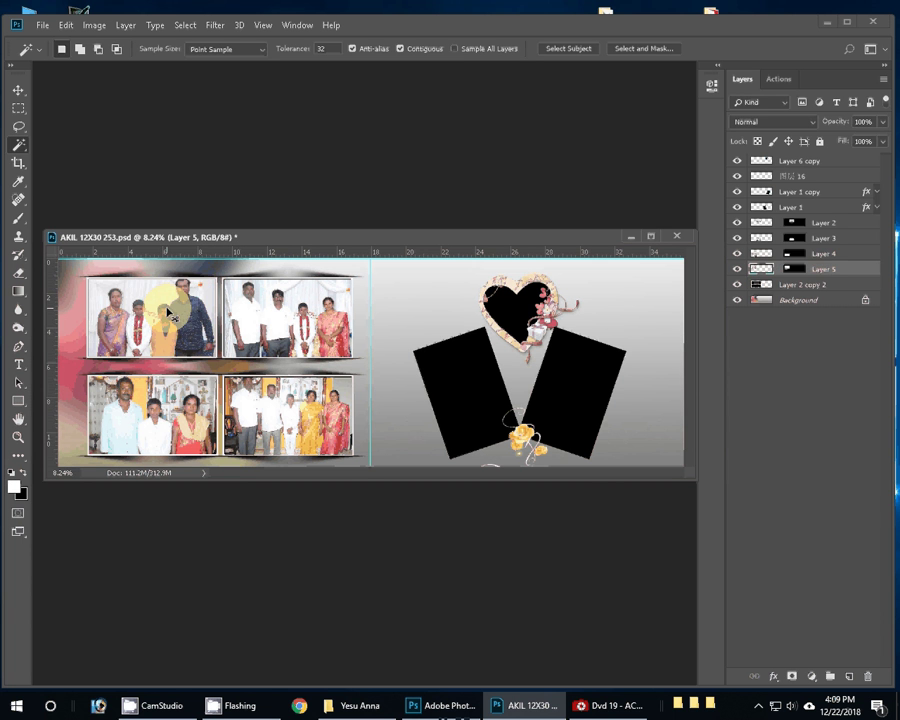
{"action": "key", "text": "v"}
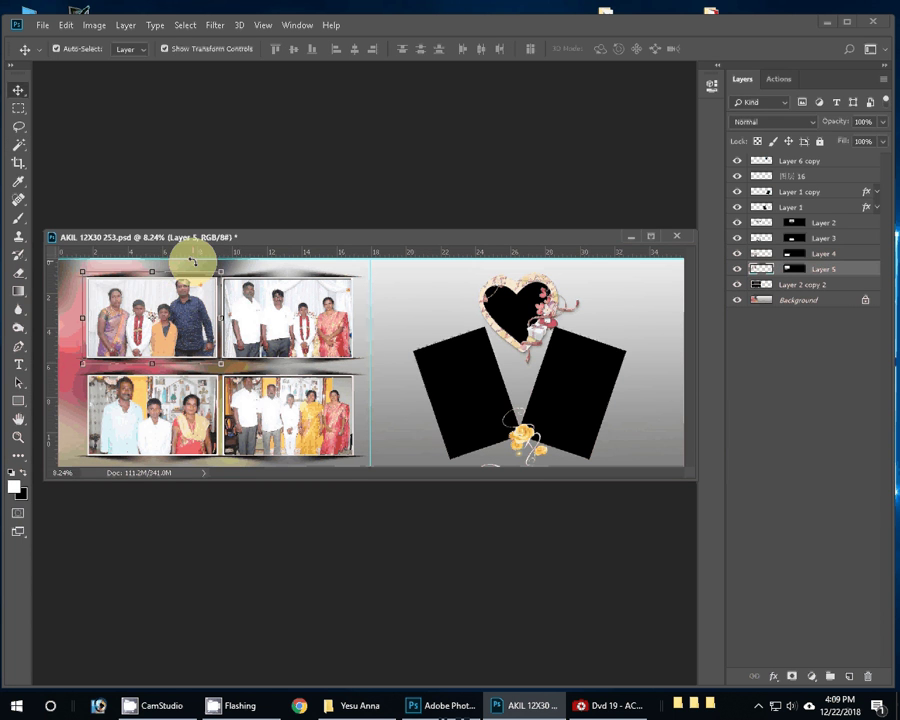
{"action": "key", "text": "shift+Down"}
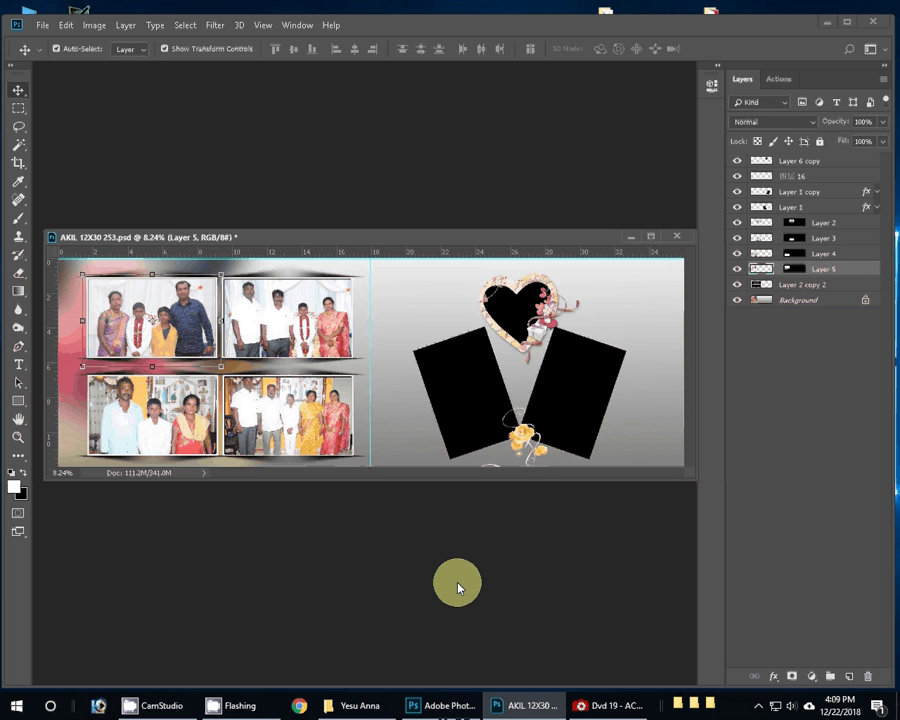
{"action": "left_click", "coordinate": [378, 705]}
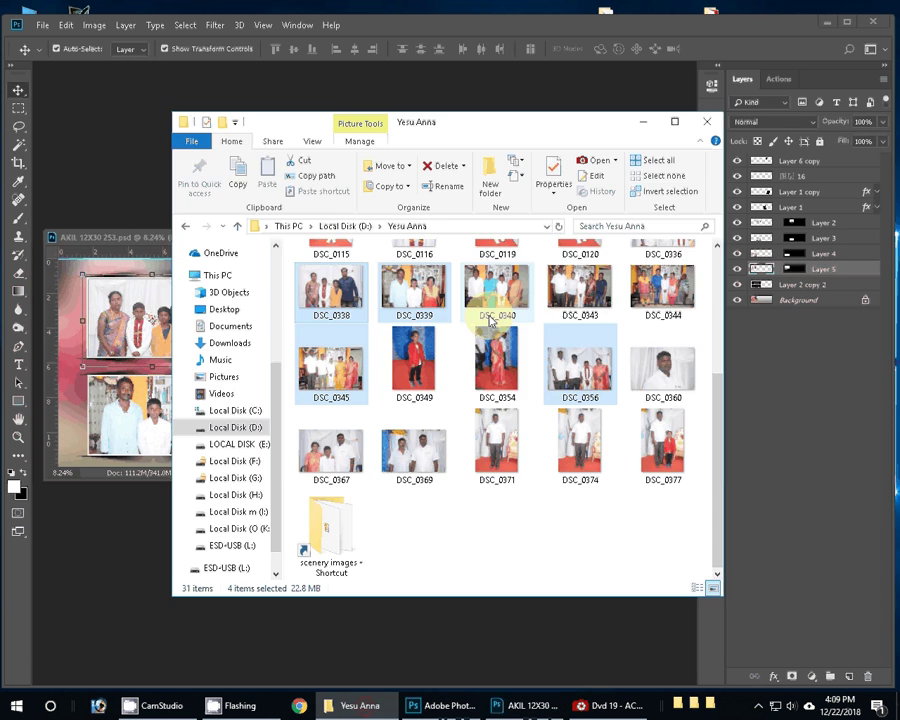
Move the four selected photos from Yesu Anna into the Yesu Anna Dil folder.
{"action": "left_click", "coordinate": [412, 167]}
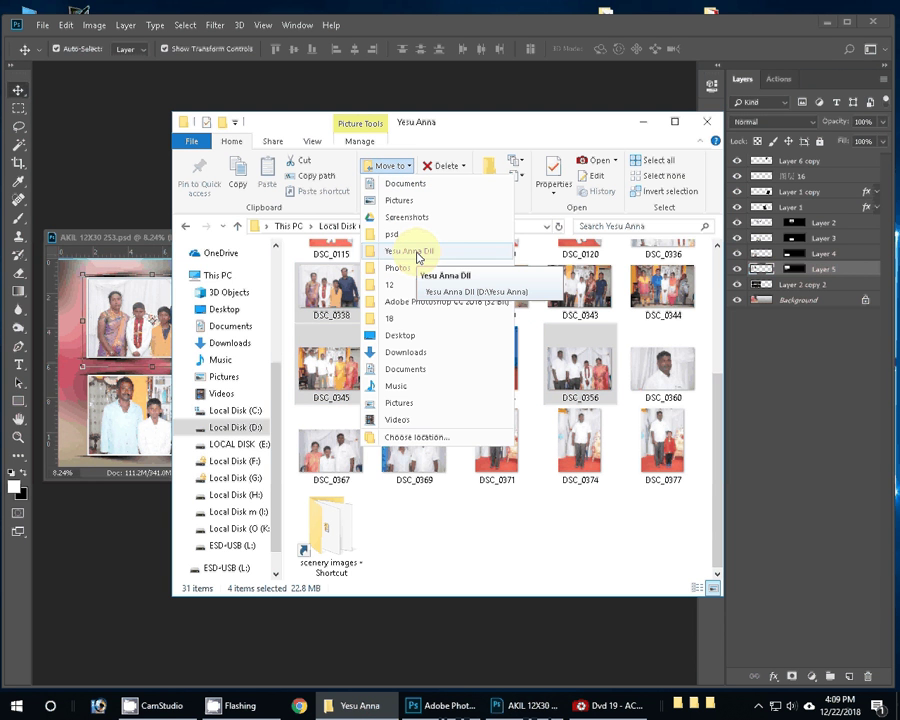
{"action": "left_click", "coordinate": [418, 256]}
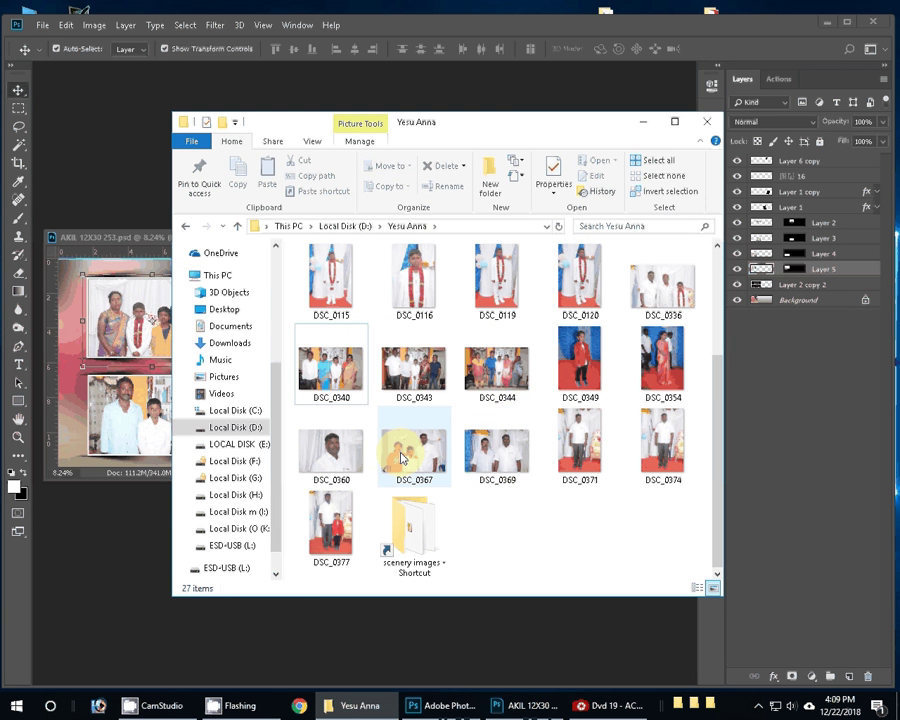
{"action": "left_click", "coordinate": [496, 465]}
Open DSC_0369, run the Yellow Correction action and confirm its image size.
{"action": "left_click", "coordinate": [107, 180]}
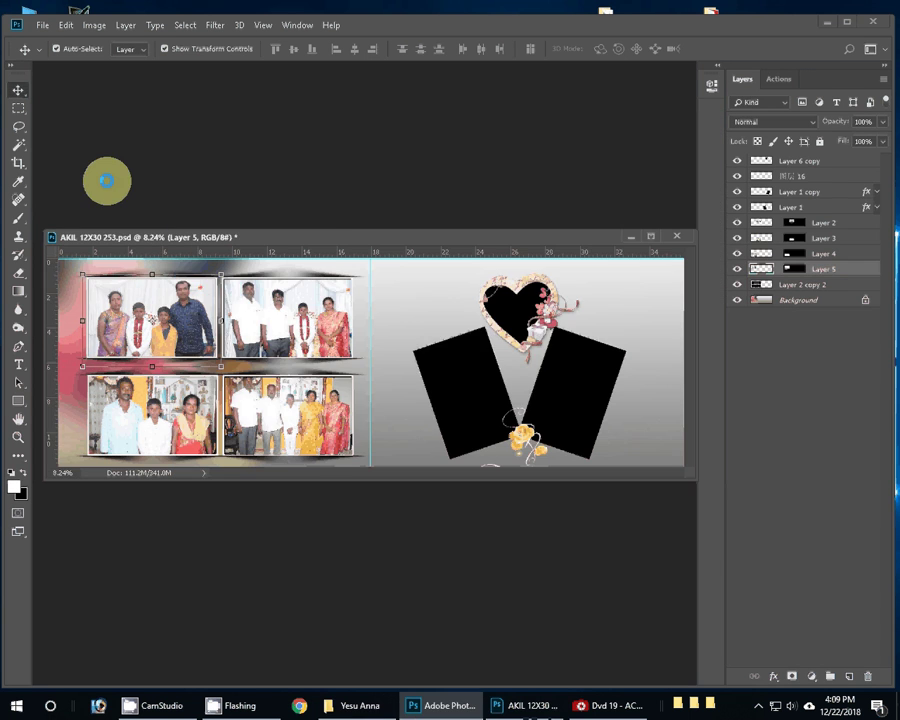
{"action": "left_click_drag", "start_coordinate": [107, 180], "coordinate": [300, 130]}
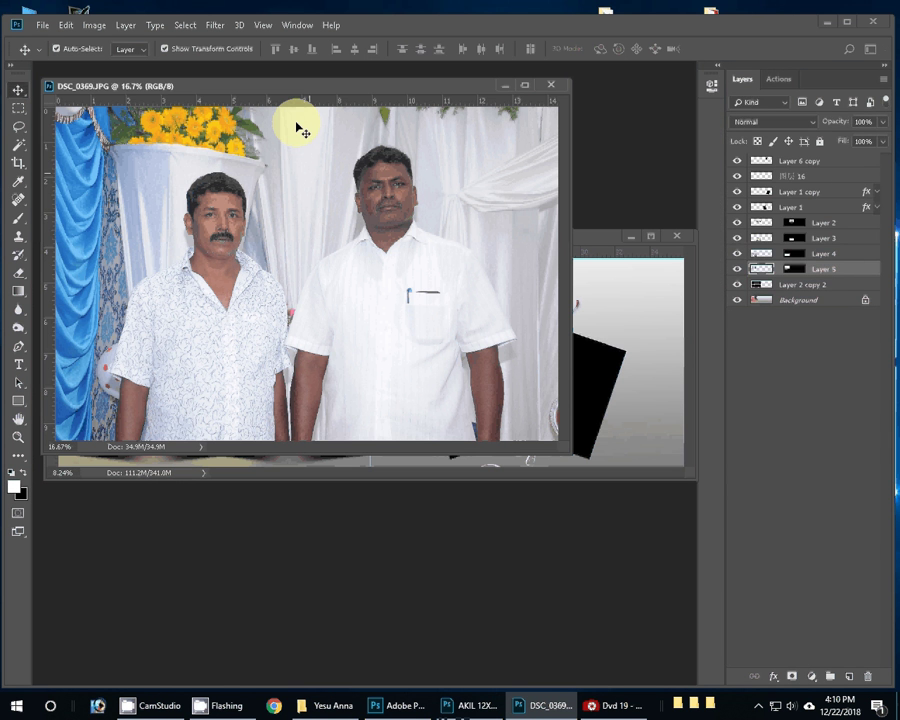
{"action": "key", "text": "alt+F9"}
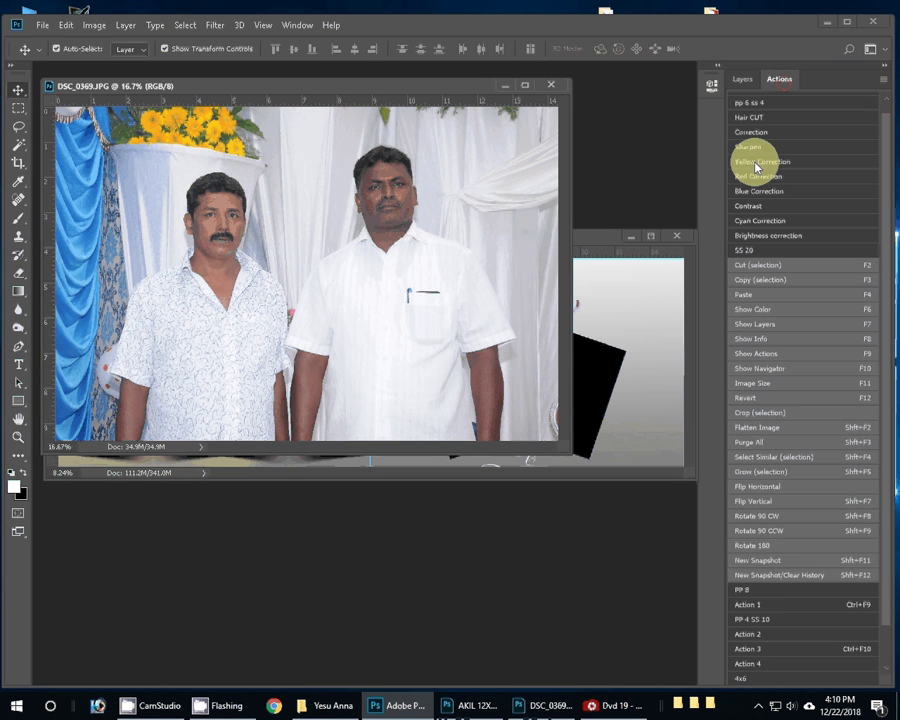
{"action": "left_click", "coordinate": [757, 165]}
{"action": "key", "text": "F11"}
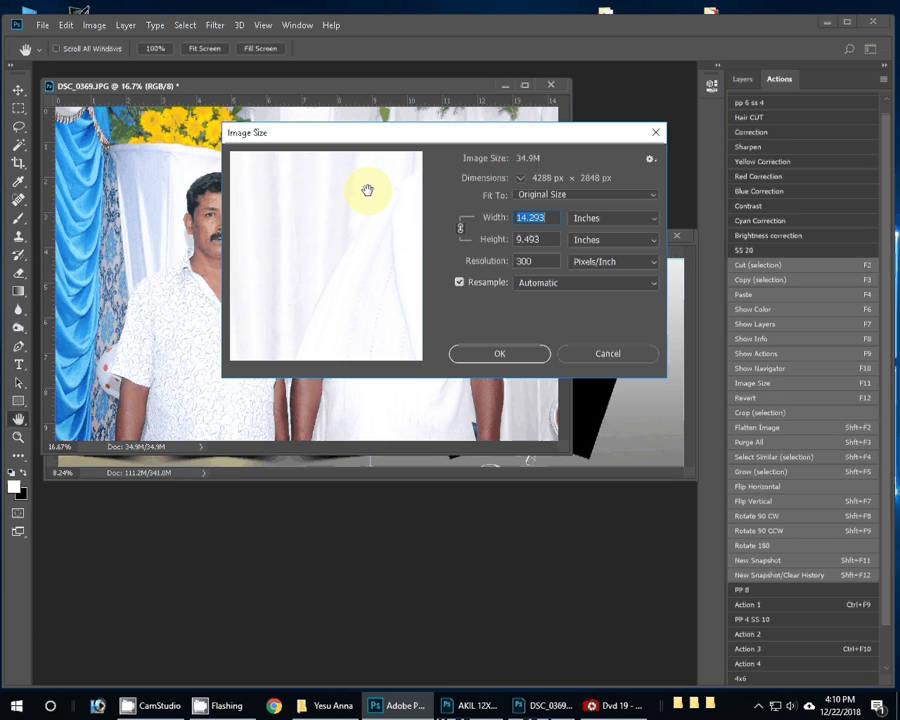
{"action": "mouse_move", "coordinate": [326, 256]}
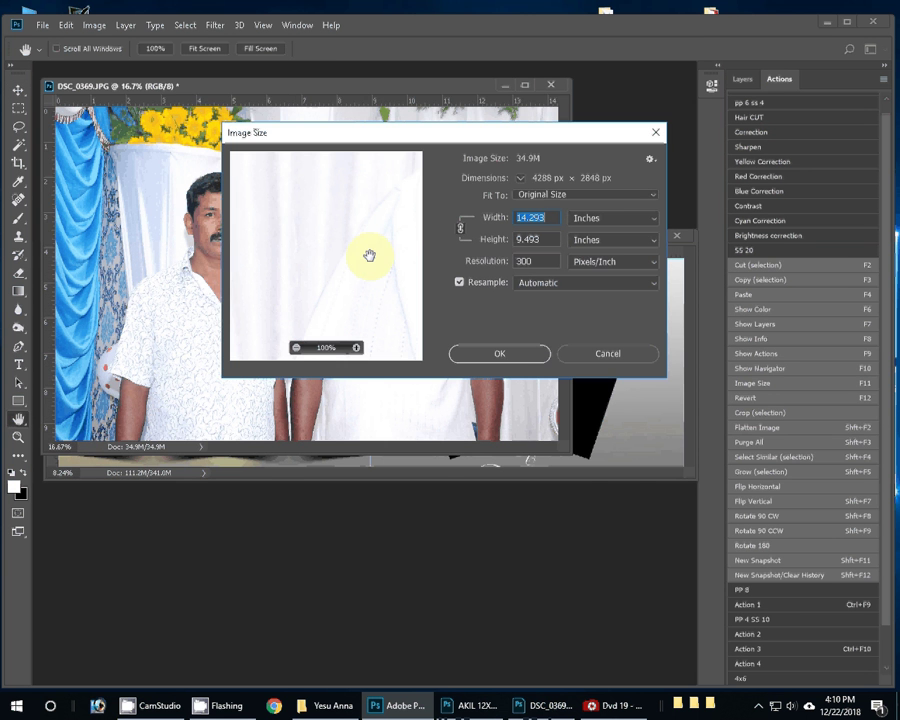
{"action": "key", "text": "Return"}
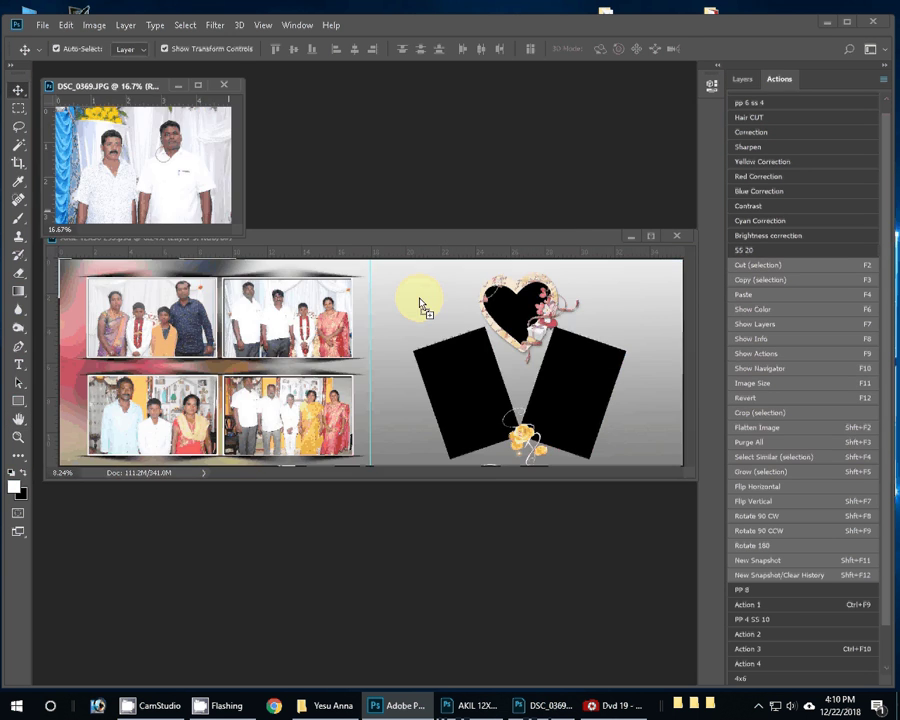
Place DSC_0369 scaled down at the right page's top-left, then close its source unsaved.
{"action": "left_click_drag", "start_coordinate": [420, 305], "coordinate": [423, 298]}
{"action": "key", "text": "ctrl+t"}
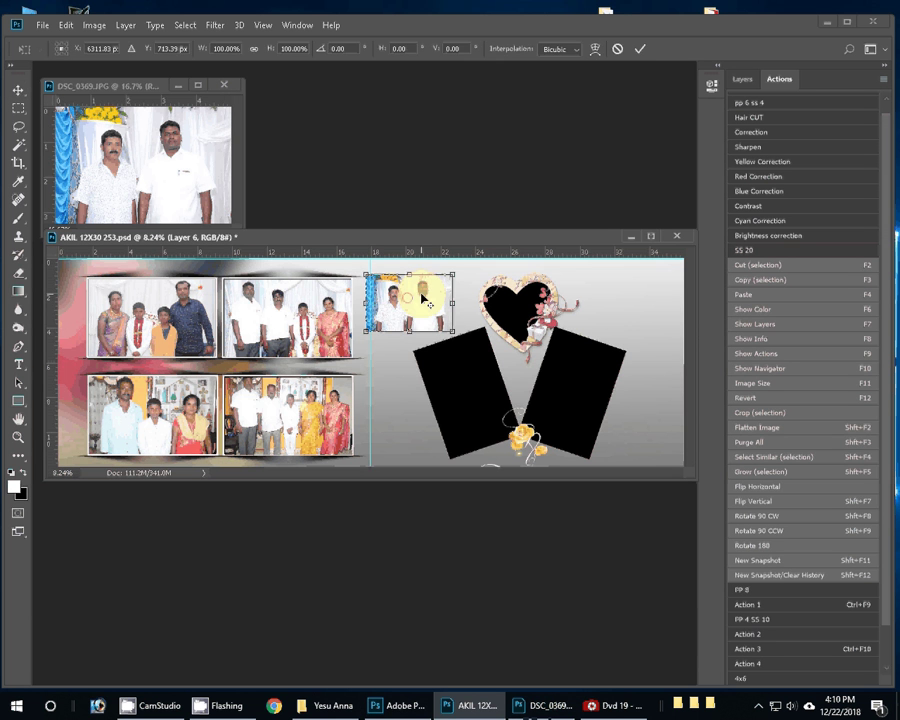
{"action": "key", "text": "Return"}
{"action": "mouse_move", "coordinate": [427, 289]}
{"action": "left_mouse_down"}
{"action": "mouse_move", "coordinate": [450, 284]}
{"action": "mouse_move", "coordinate": [459, 326]}
{"action": "left_mouse_up"}
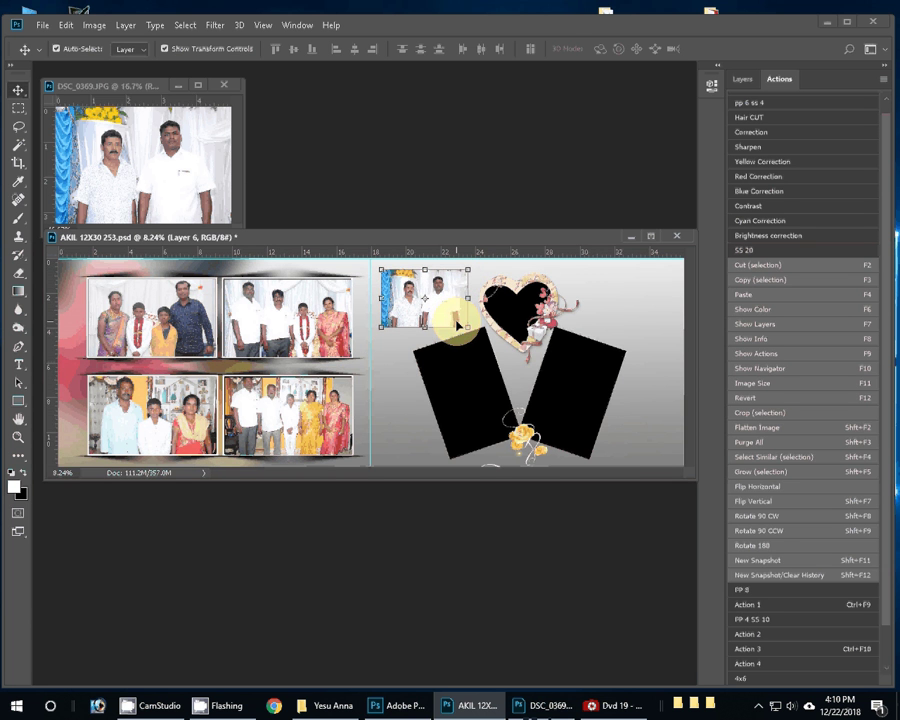
{"action": "left_click", "coordinate": [221, 178]}
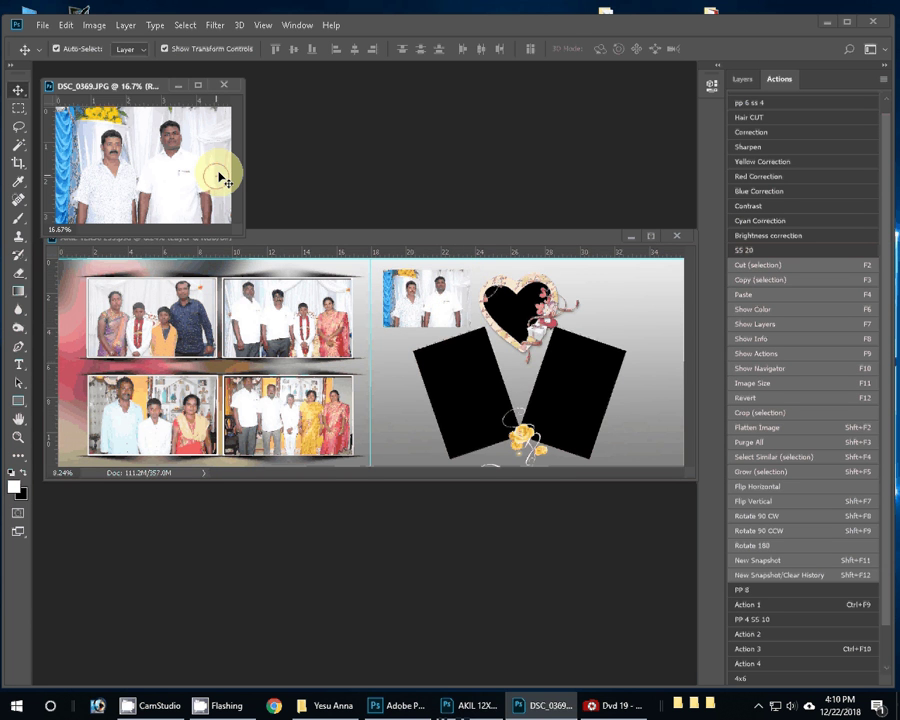
{"action": "left_click", "coordinate": [224, 85]}
{"action": "left_click", "coordinate": [441, 273]}
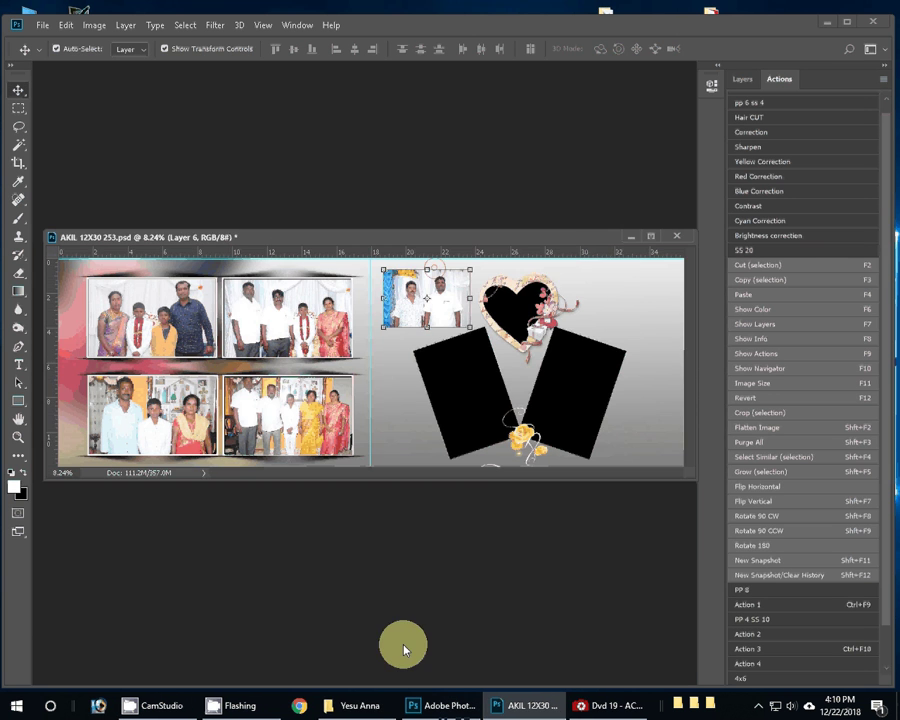
Move DSC_0369 into the Yesu Anna Dll folder and drag DSC_0336 into Photoshop.
{"action": "left_click", "coordinate": [350, 705]}
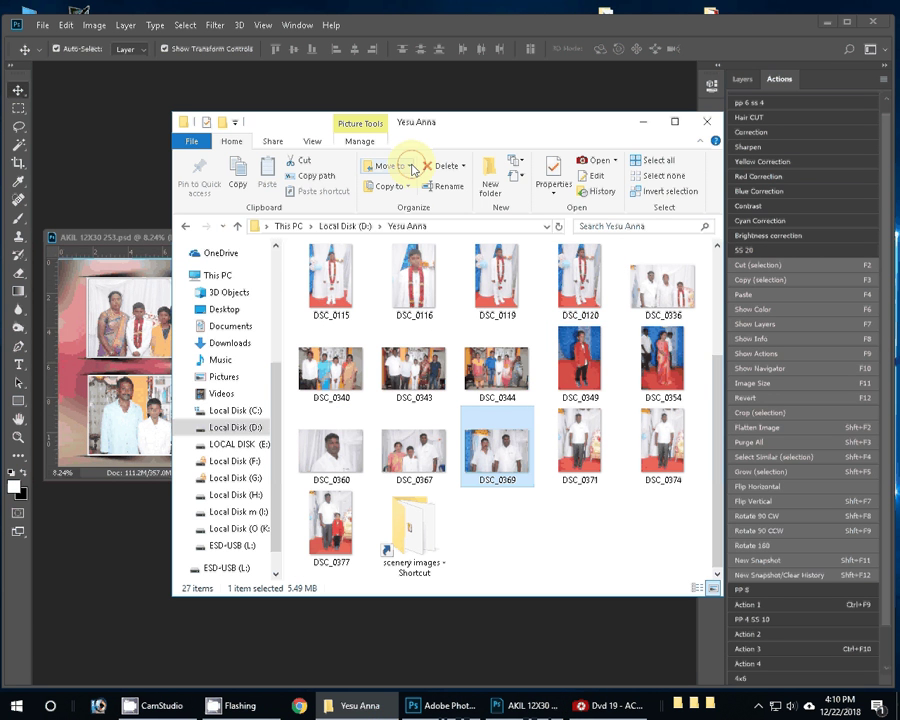
{"action": "left_click", "coordinate": [410, 166]}
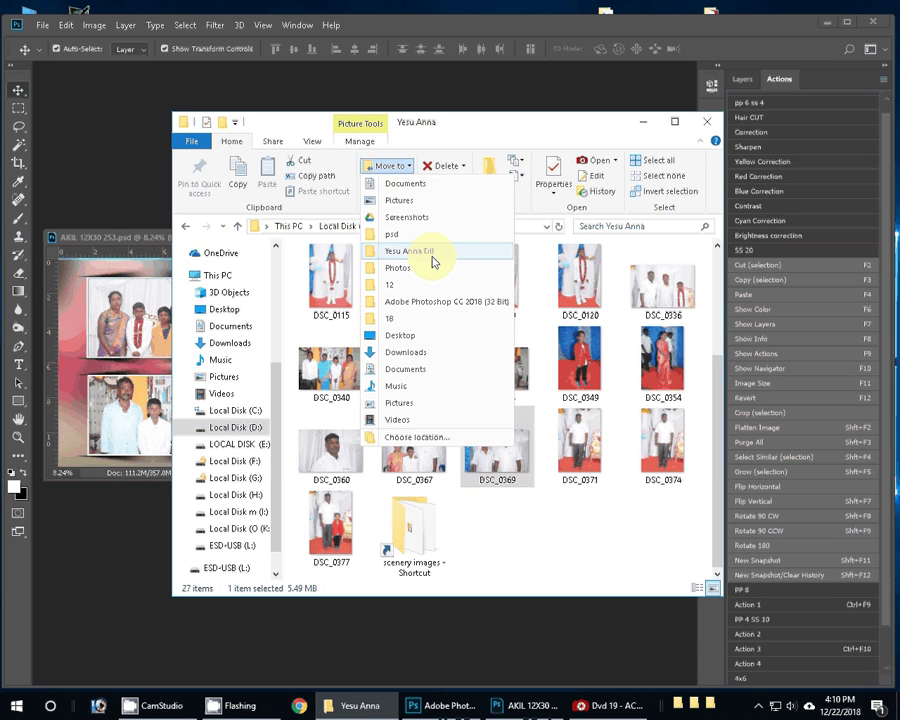
{"action": "left_click", "coordinate": [432, 252]}
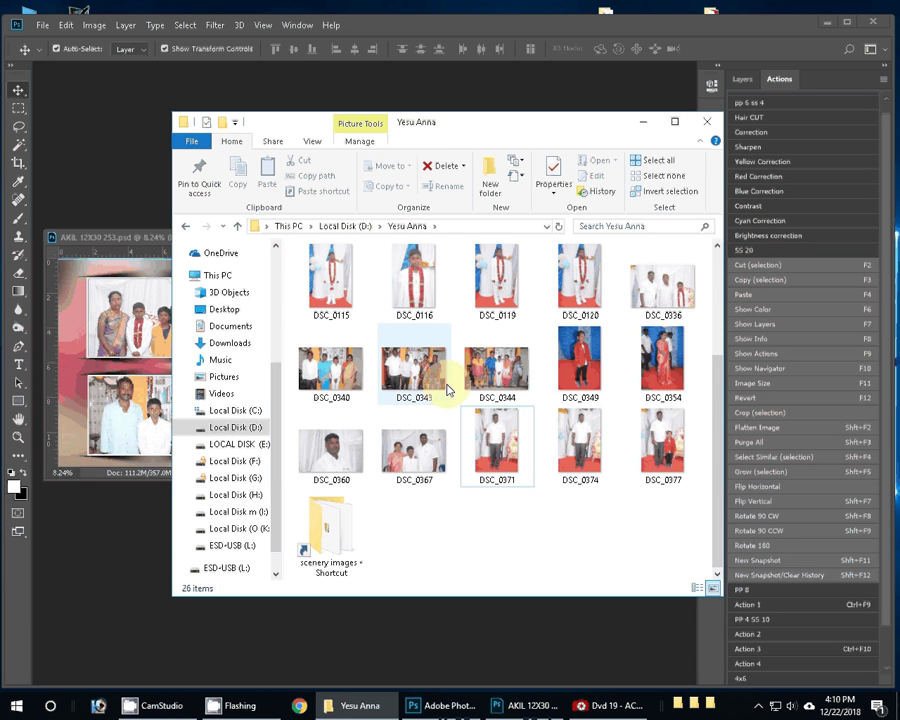
{"action": "scroll", "coordinate": [447, 390], "scroll_direction": "up", "scroll_amount": 2}
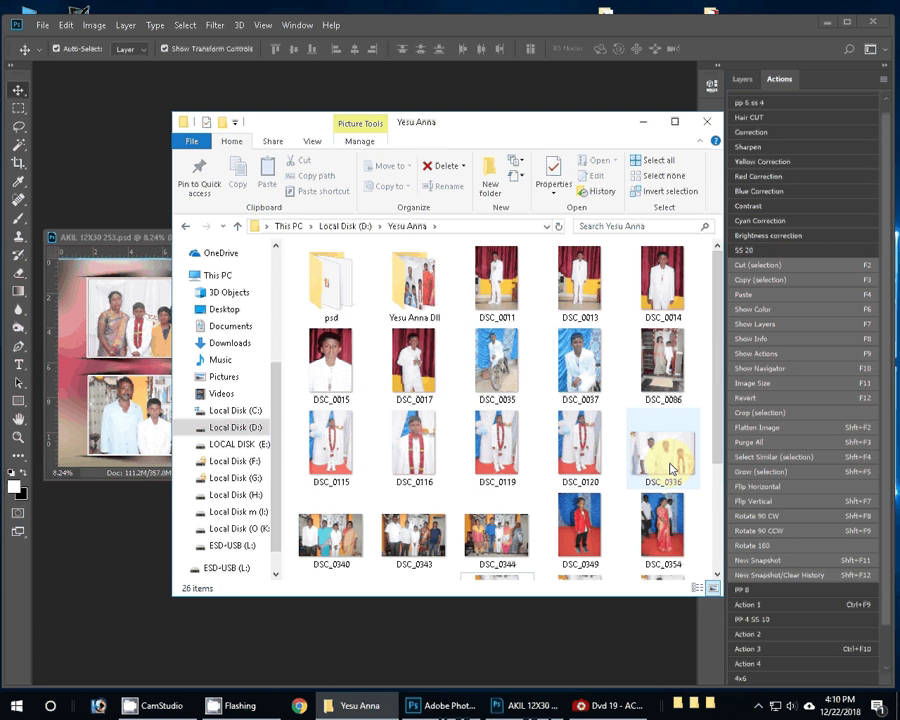
{"action": "mouse_move", "coordinate": [672, 468]}
{"action": "left_mouse_down"}
{"action": "mouse_move", "coordinate": [150, 555]}
{"action": "mouse_move", "coordinate": [427, 297]}
{"action": "left_mouse_up"}
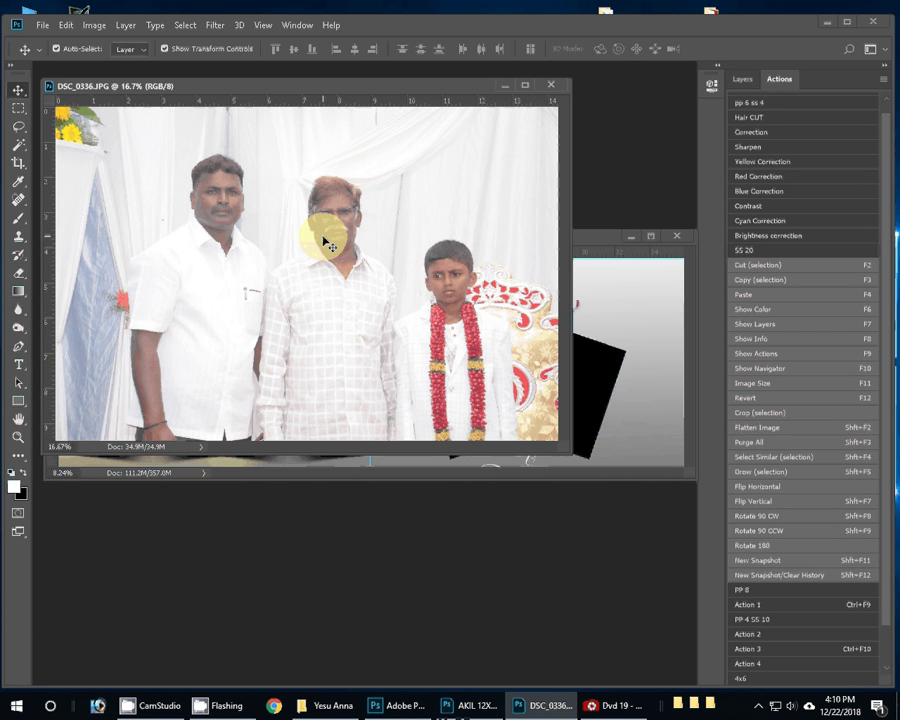
Keep DSC_0336's image size and copy the three-person group onto a new layer.
{"action": "scroll", "coordinate": [323, 243], "scroll_direction": "down", "scroll_amount": 1}
{"action": "key", "text": "F11"}
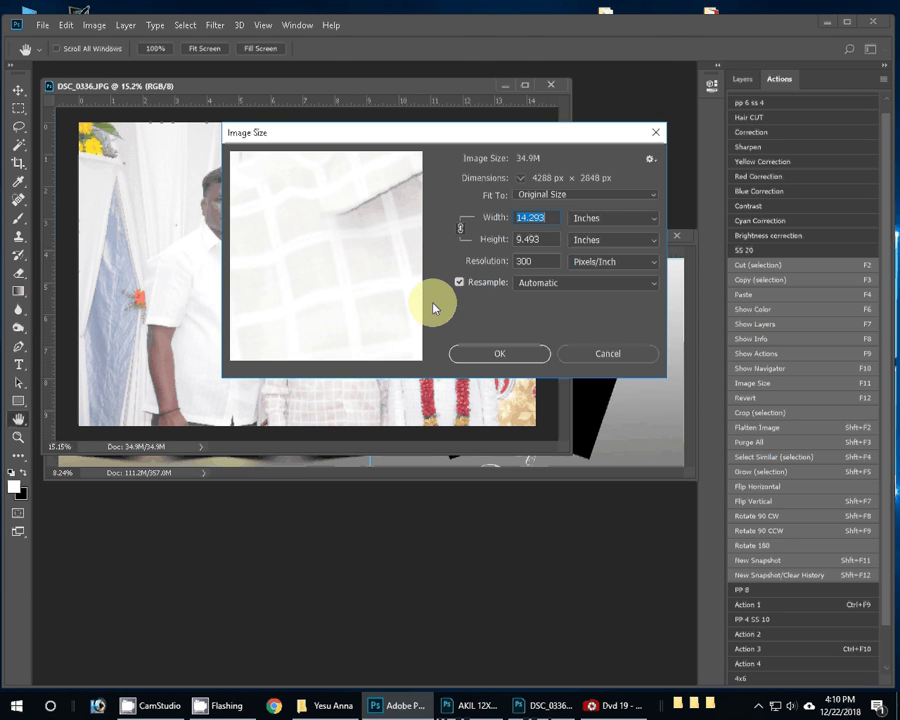
{"action": "left_click", "coordinate": [499, 354]}
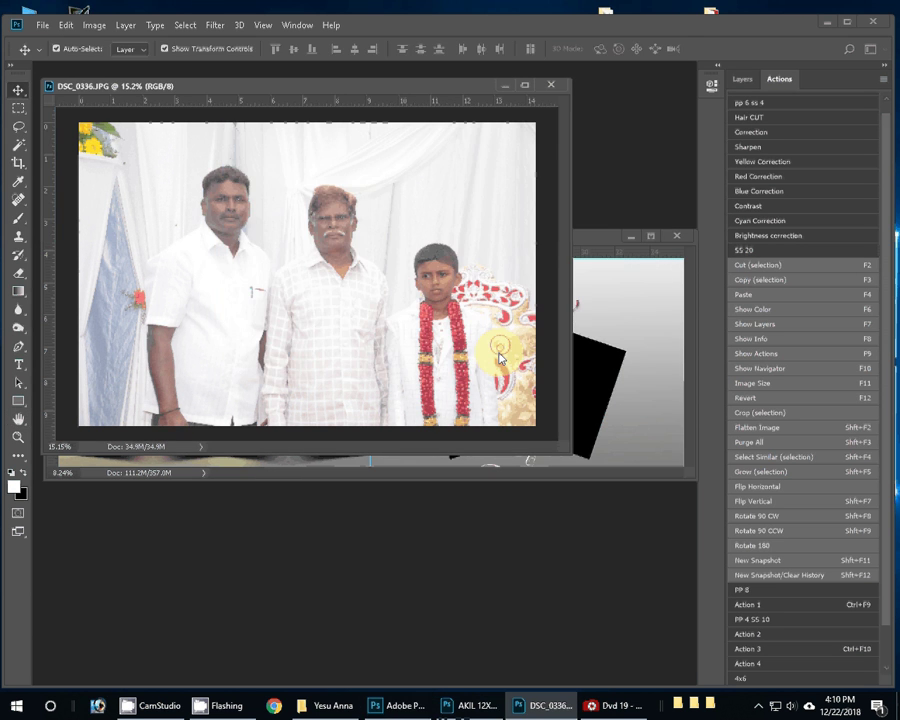
{"action": "left_click", "coordinate": [307, 262]}
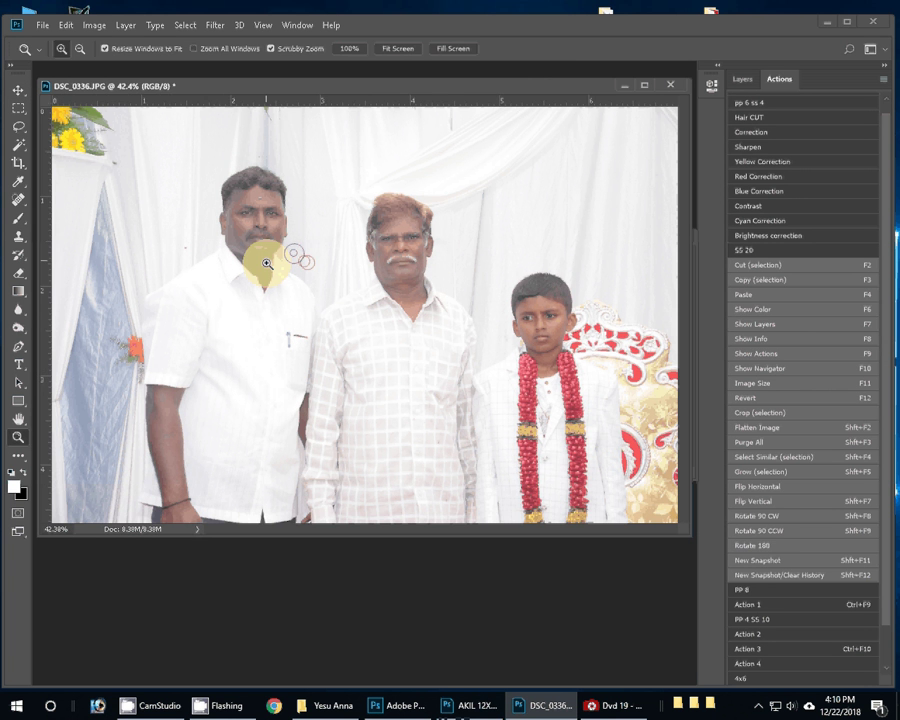
{"action": "key", "text": "m"}
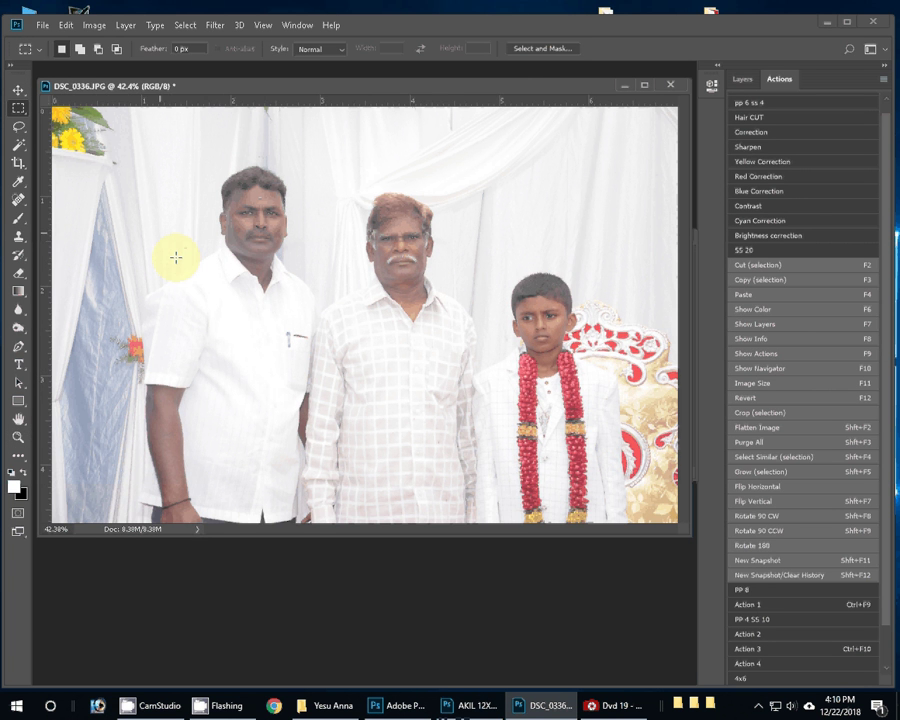
{"action": "scroll", "coordinate": [176, 258], "scroll_direction": "down", "scroll_amount": 1}
{"action": "mouse_move", "coordinate": [178, 133]}
{"action": "left_mouse_down"}
{"action": "mouse_move", "coordinate": [305, 480]}
{"action": "mouse_move", "coordinate": [589, 538]}
{"action": "left_mouse_up"}
{"action": "key", "text": "ctrl+j"}
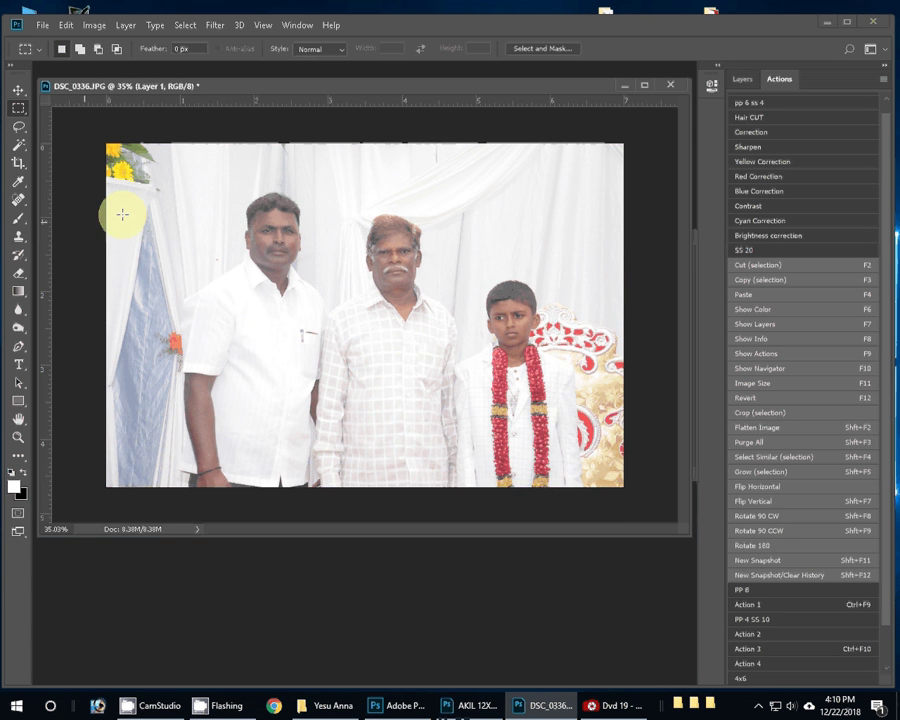
Place the group photo top-right on the album, scaled down, and close DSC_0336 unsaved.
{"action": "left_click_drag", "start_coordinate": [290, 85], "coordinate": [89, 10]}
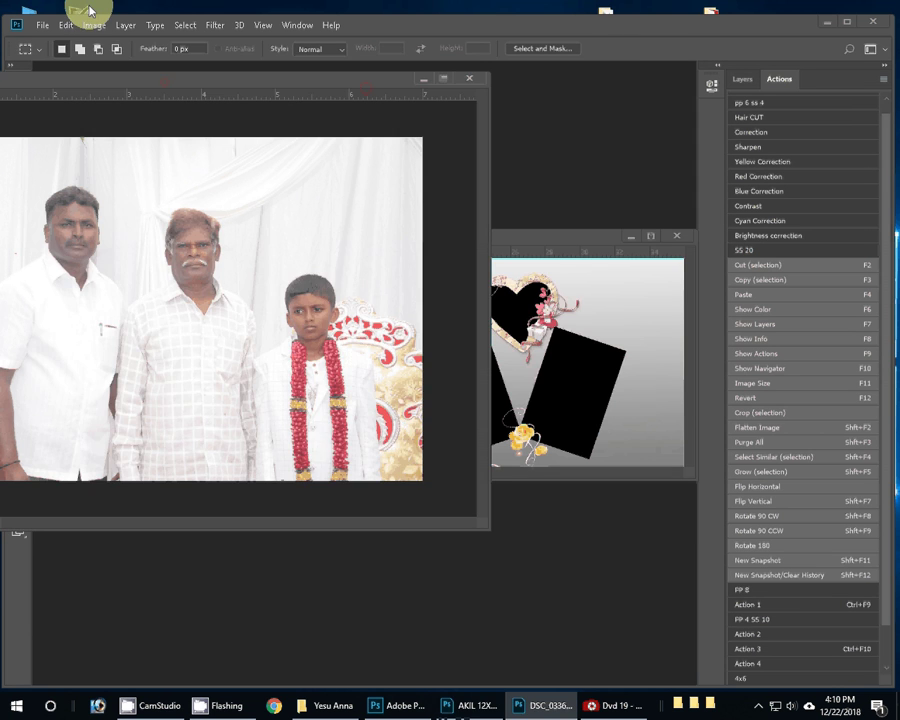
{"action": "key", "text": "v"}
{"action": "left_click", "coordinate": [549, 293]}
{"action": "key", "text": "ctrl+v"}
{"action": "mouse_move", "coordinate": [565, 281]}
{"action": "left_mouse_down"}
{"action": "mouse_move", "coordinate": [658, 292]}
{"action": "mouse_move", "coordinate": [644, 286]}
{"action": "left_mouse_up"}
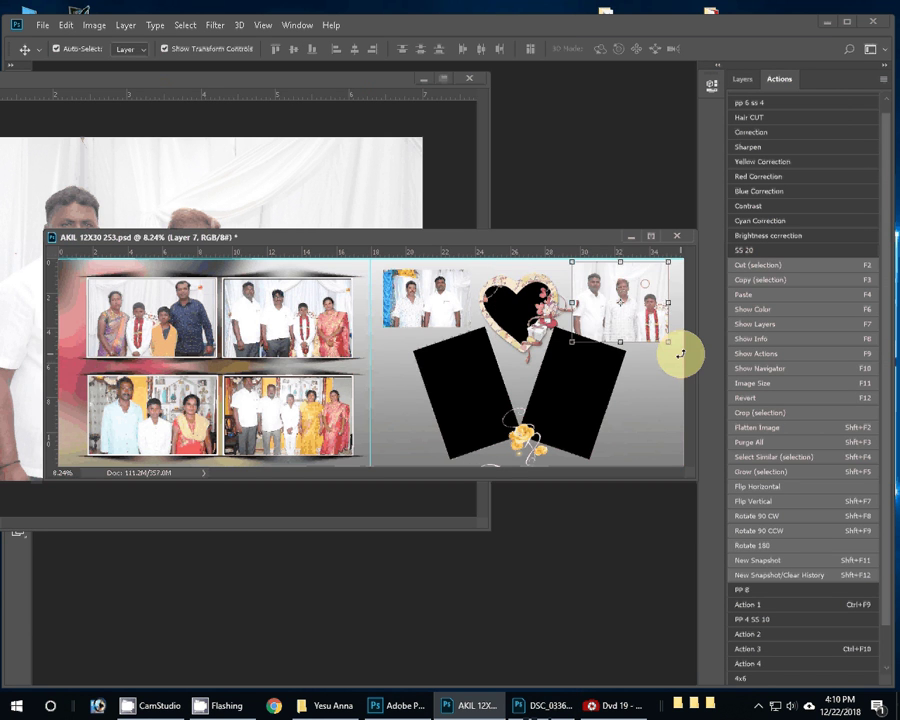
{"action": "left_click_drag", "start_coordinate": [681, 354], "coordinate": [647, 313]}
{"action": "key", "text": "Return"}
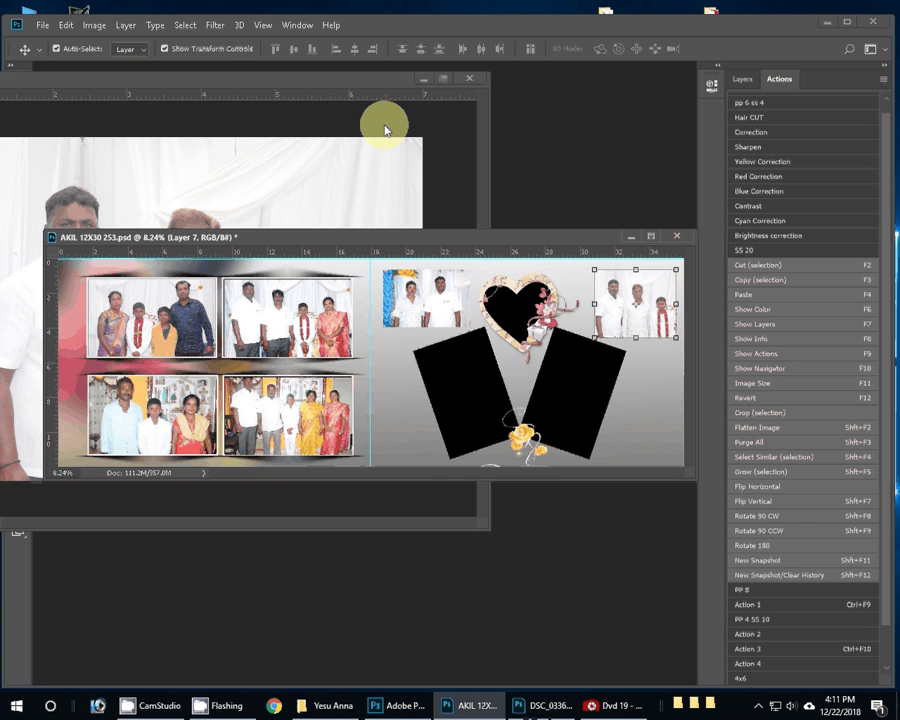
{"action": "left_click", "coordinate": [469, 78]}
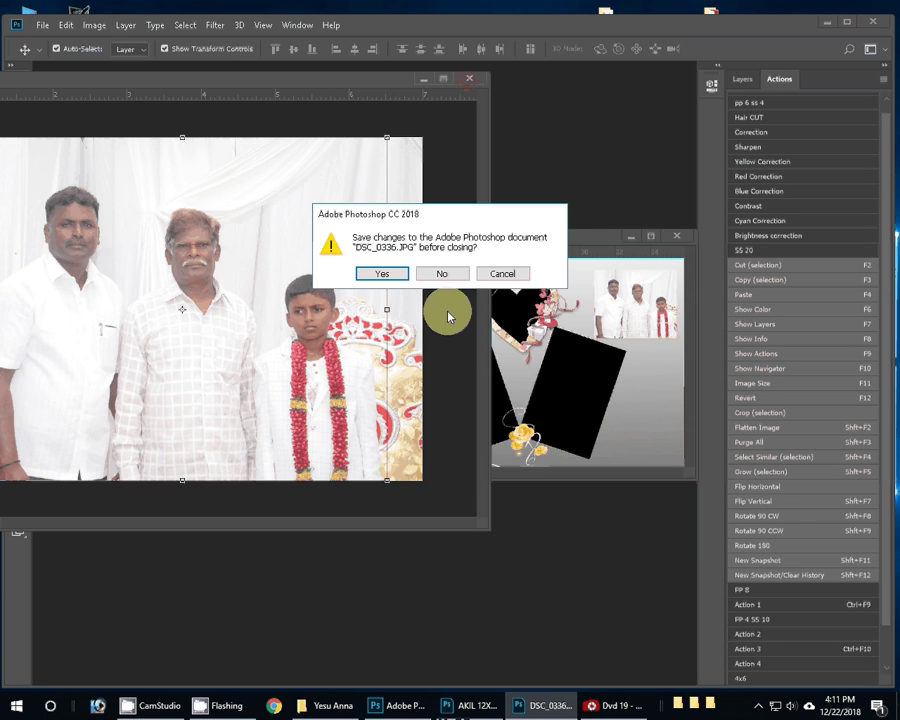
{"action": "left_click", "coordinate": [441, 273]}
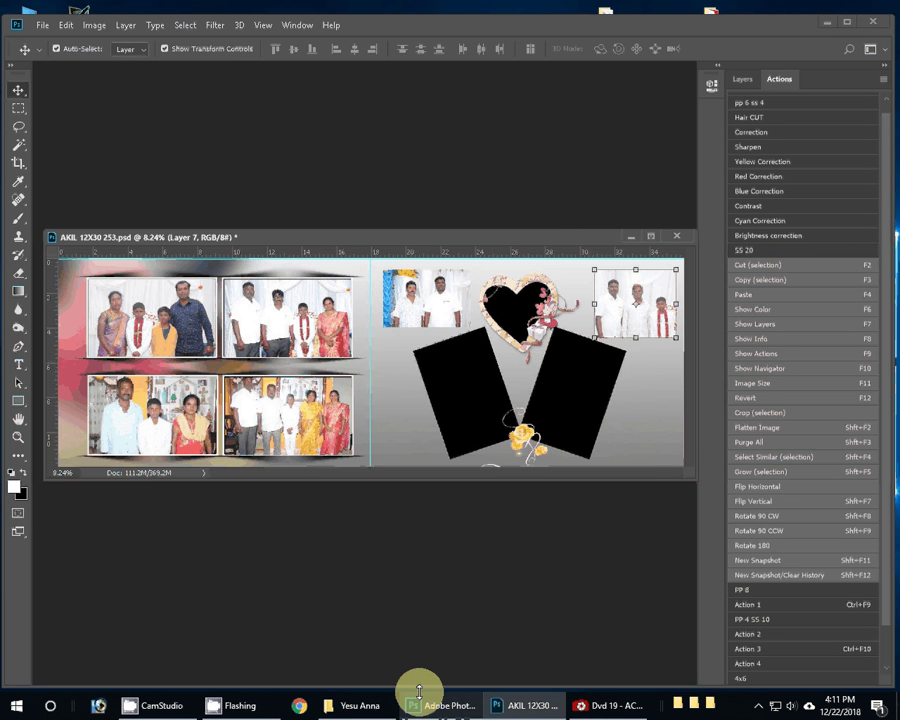
{"action": "left_click", "coordinate": [355, 705]}
{"action": "mouse_move", "coordinate": [402, 300]}
{"action": "left_mouse_down"}
{"action": "mouse_move", "coordinate": [398, 350]}
{"action": "mouse_move", "coordinate": [412, 305]}
{"action": "left_mouse_up"}
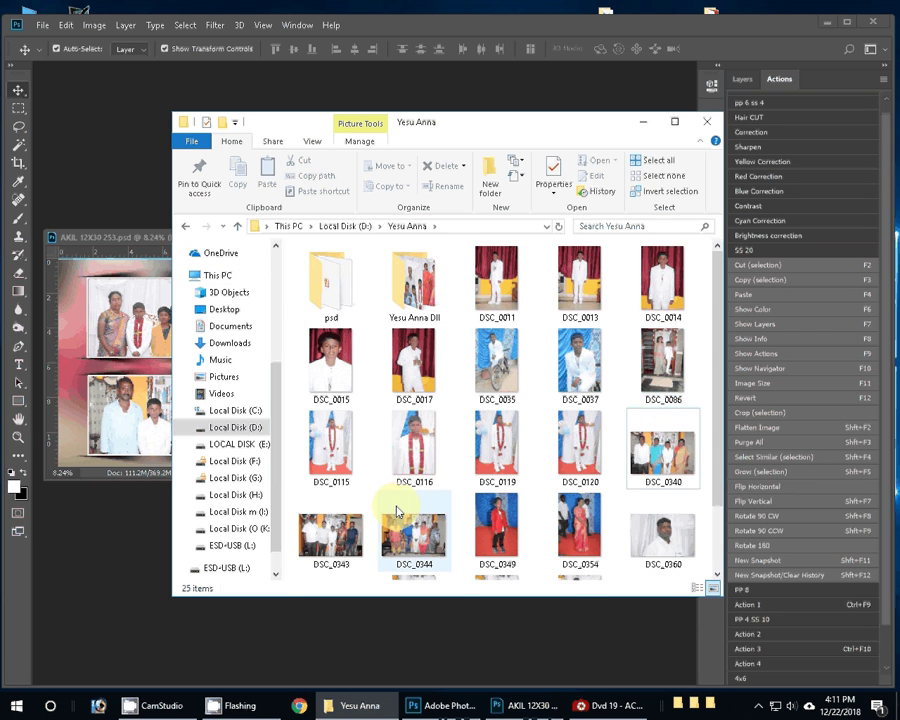
{"action": "mouse_move", "coordinate": [412, 452]}
{"action": "left_mouse_down"}
{"action": "mouse_move", "coordinate": [431, 381]}
{"action": "mouse_move", "coordinate": [309, 150]}
{"action": "mouse_move", "coordinate": [165, 270]}
{"action": "mouse_move", "coordinate": [385, 345]}
{"action": "mouse_move", "coordinate": [278, 357]}
{"action": "left_mouse_up"}
{"action": "key", "text": "z"}
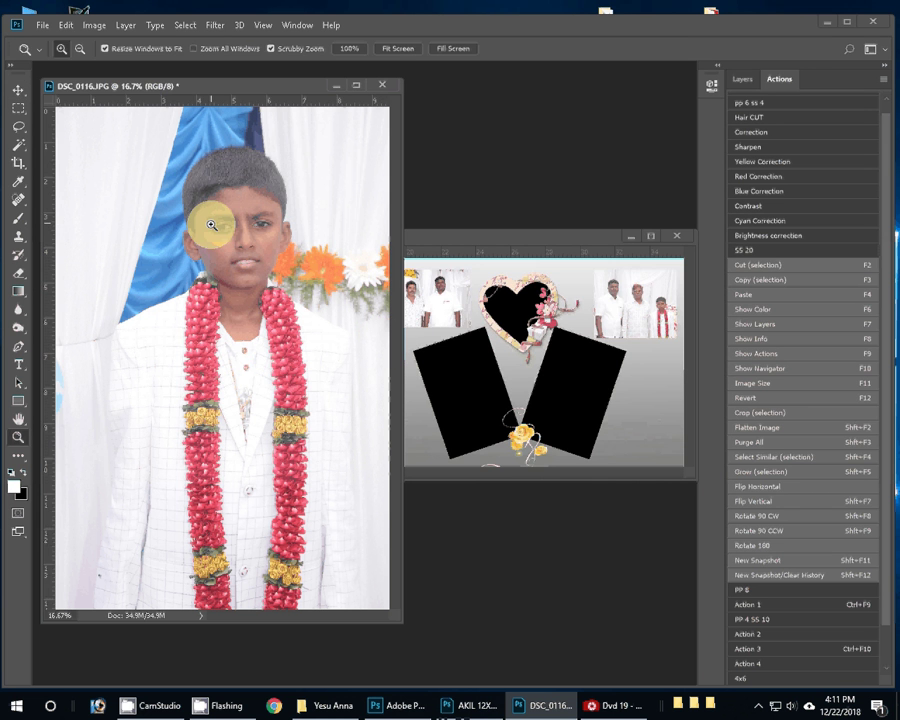
{"action": "key", "text": "F11"}
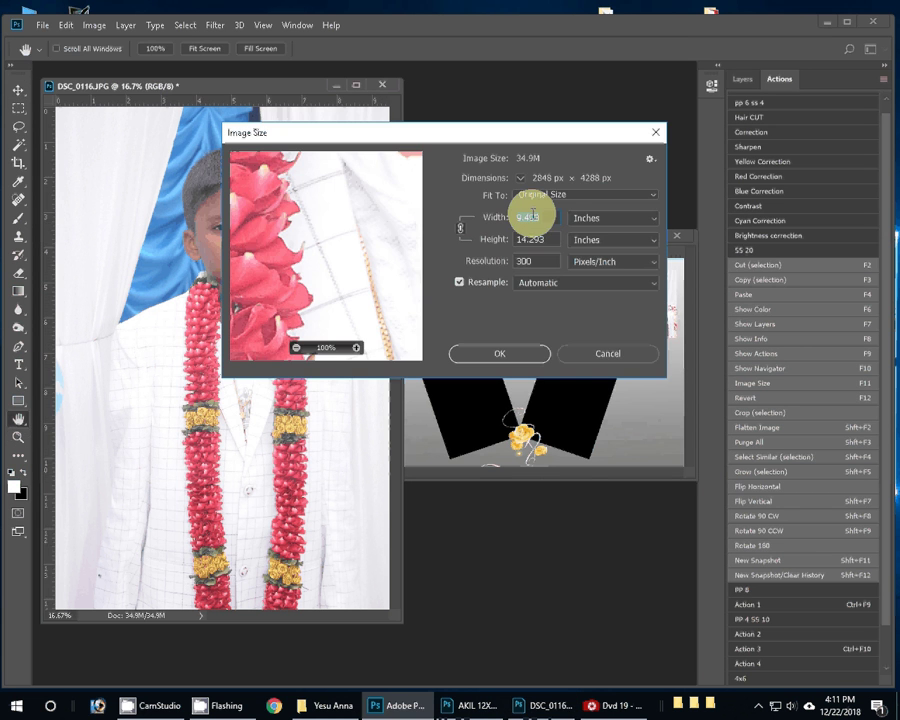
{"action": "type", "text": "6"}
{"action": "left_click", "coordinate": [510, 355]}
{"action": "right_click", "coordinate": [155, 208]}
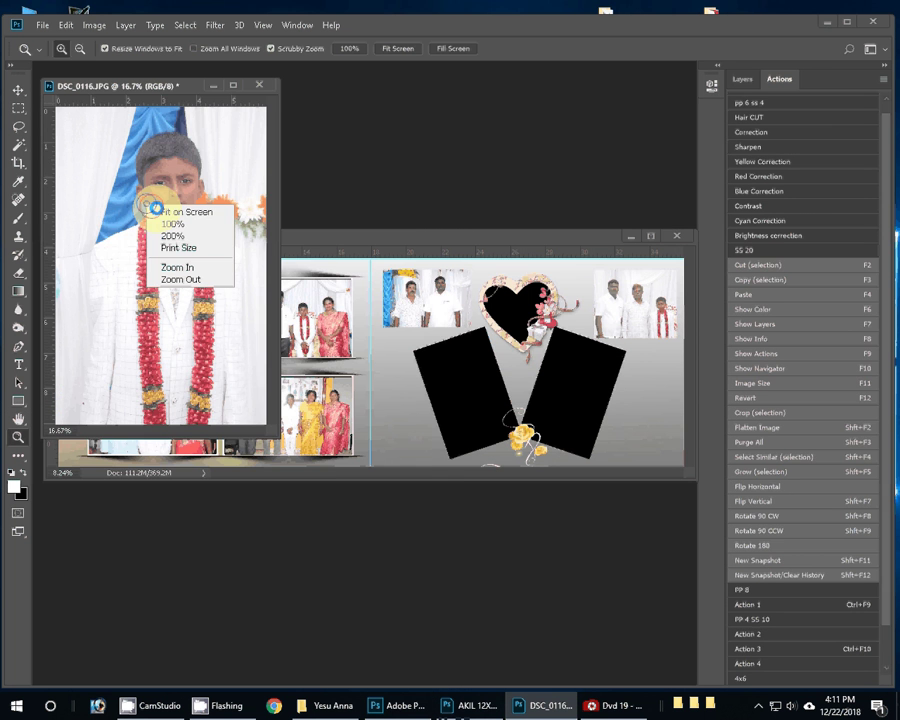
{"action": "left_click", "coordinate": [158, 211]}
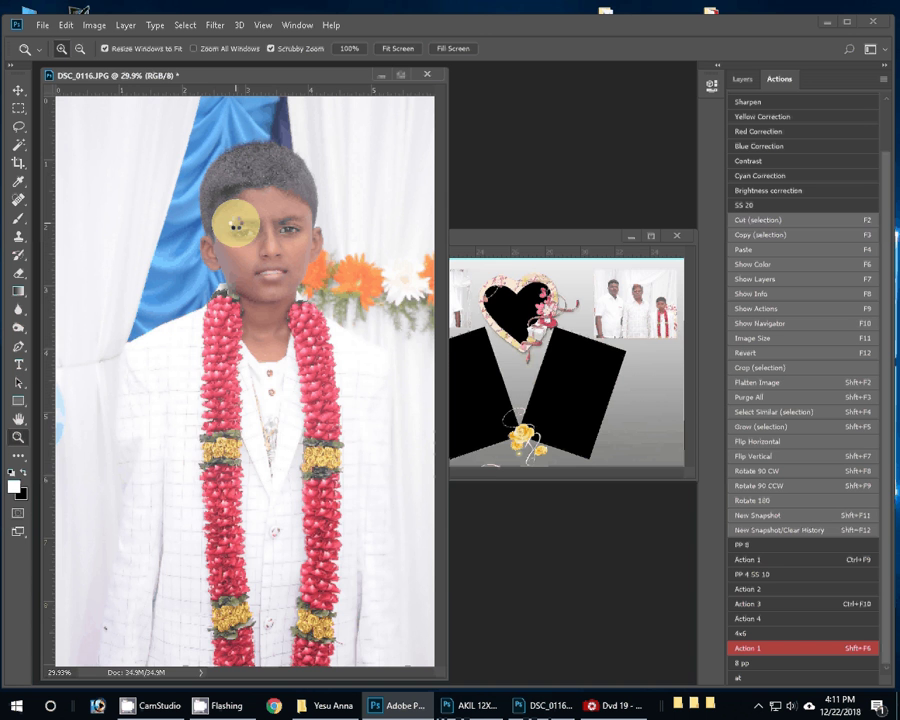
{"action": "left_click", "coordinate": [236, 226]}
{"action": "left_click", "coordinate": [303, 264]}
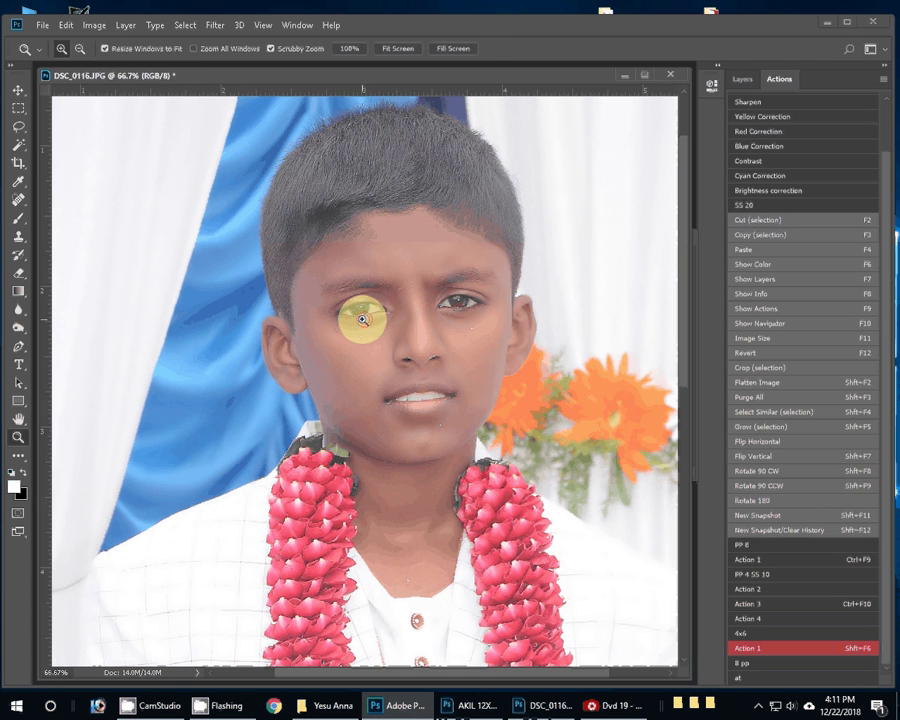
{"action": "left_click", "coordinate": [362, 319]}
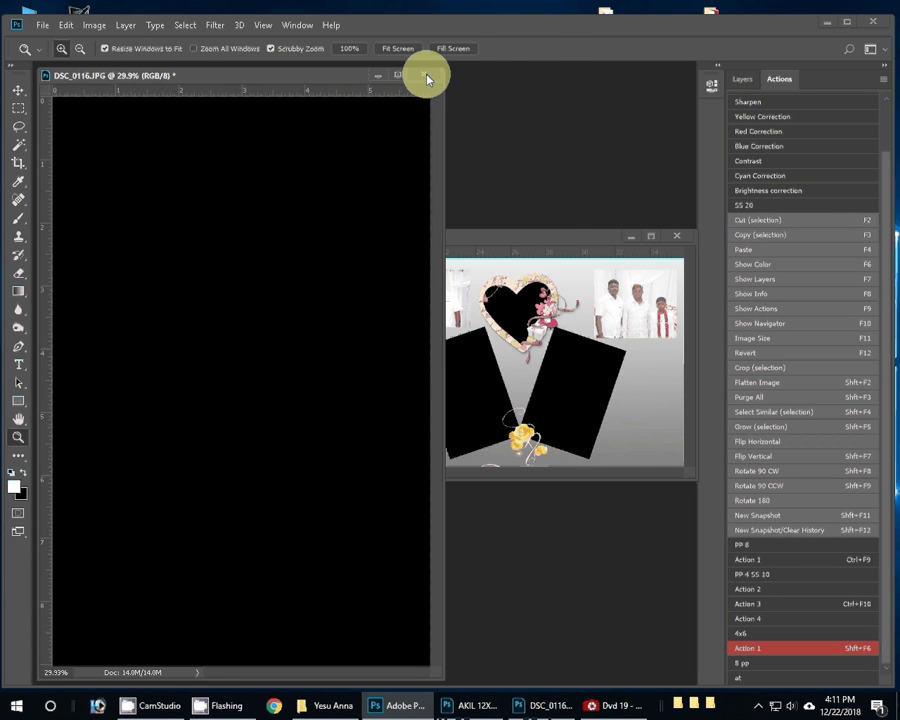
{"action": "left_click", "coordinate": [427, 76]}
{"action": "left_click", "coordinate": [440, 270]}
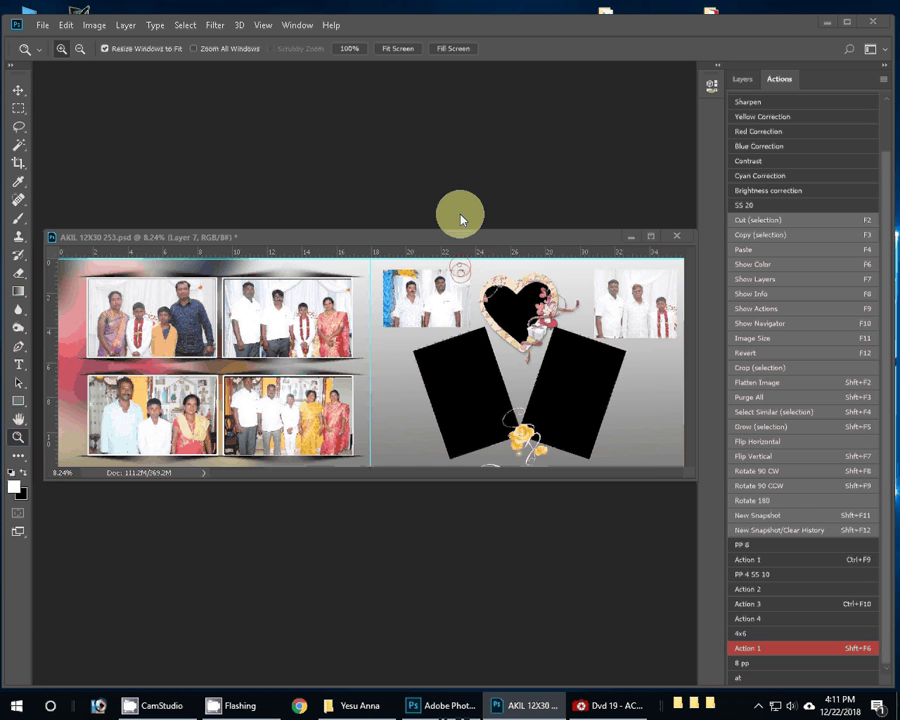
Magic Wand the left black frame and paste the boy photo into it.
{"action": "left_click", "coordinate": [492, 426]}
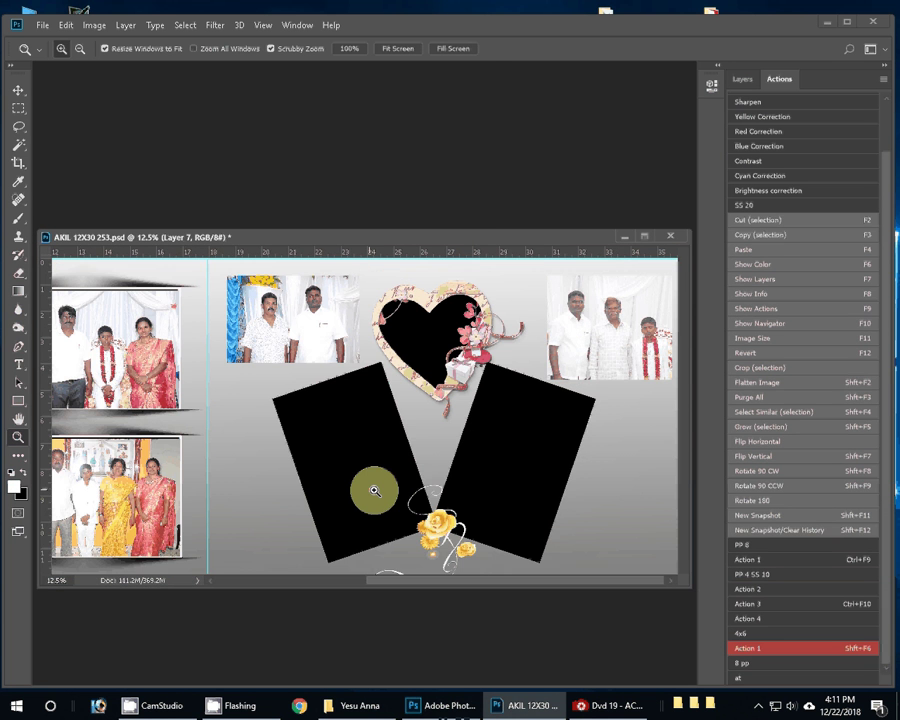
{"action": "left_click", "coordinate": [374, 490]}
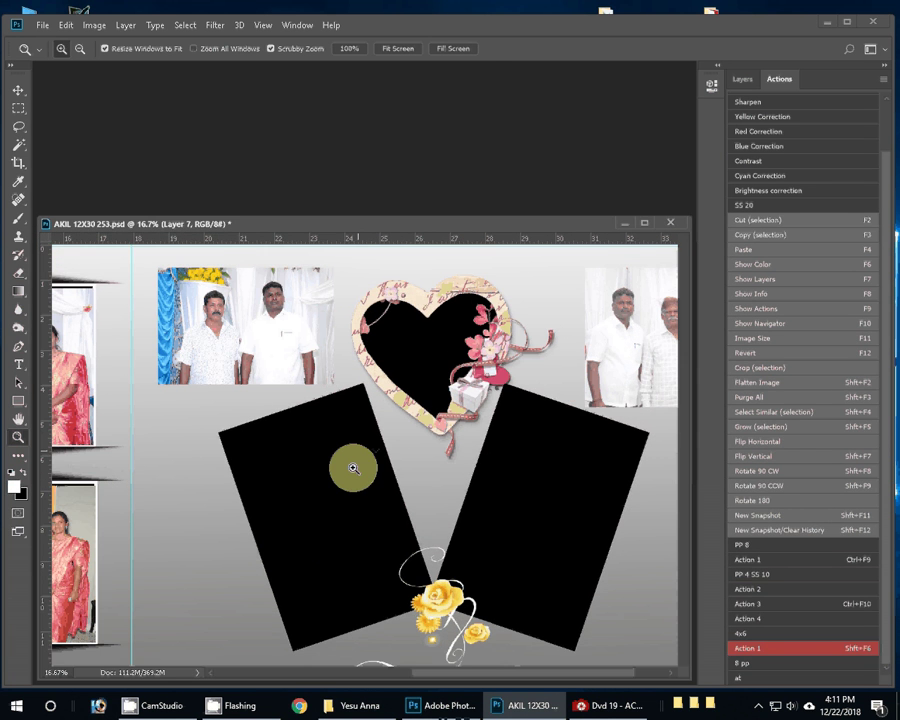
{"action": "key", "text": "v"}
{"action": "left_click", "coordinate": [341, 485]}
{"action": "key", "text": "w"}
{"action": "left_click", "coordinate": [372, 487]}
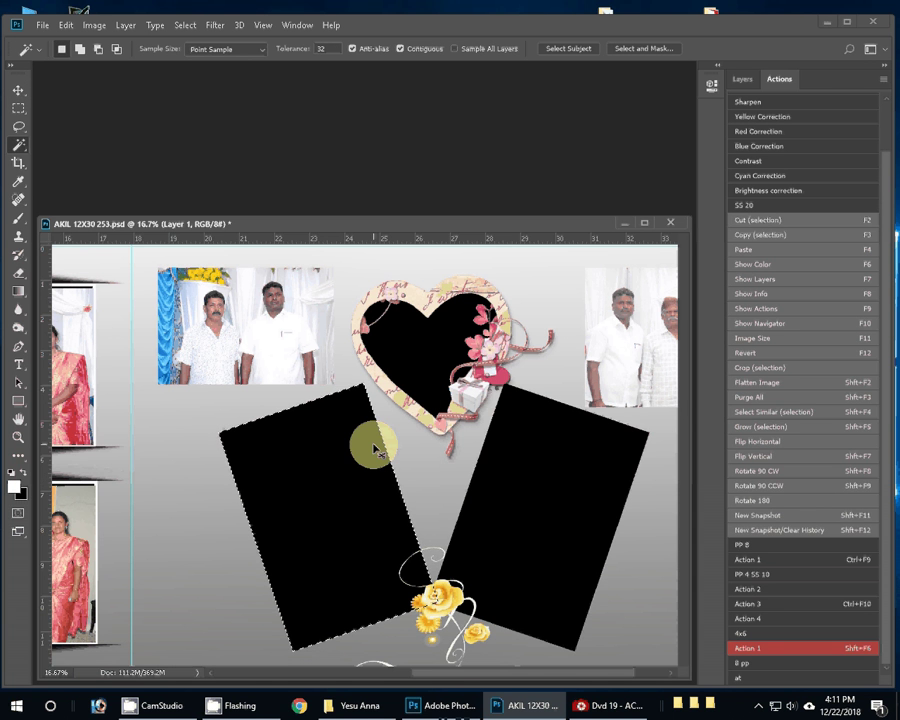
{"action": "key", "text": "ctrl+shift+alt+v"}
Rotate the boy photo about -17°, scale it to roughly 87%, and shift it right.
{"action": "key", "text": "v"}
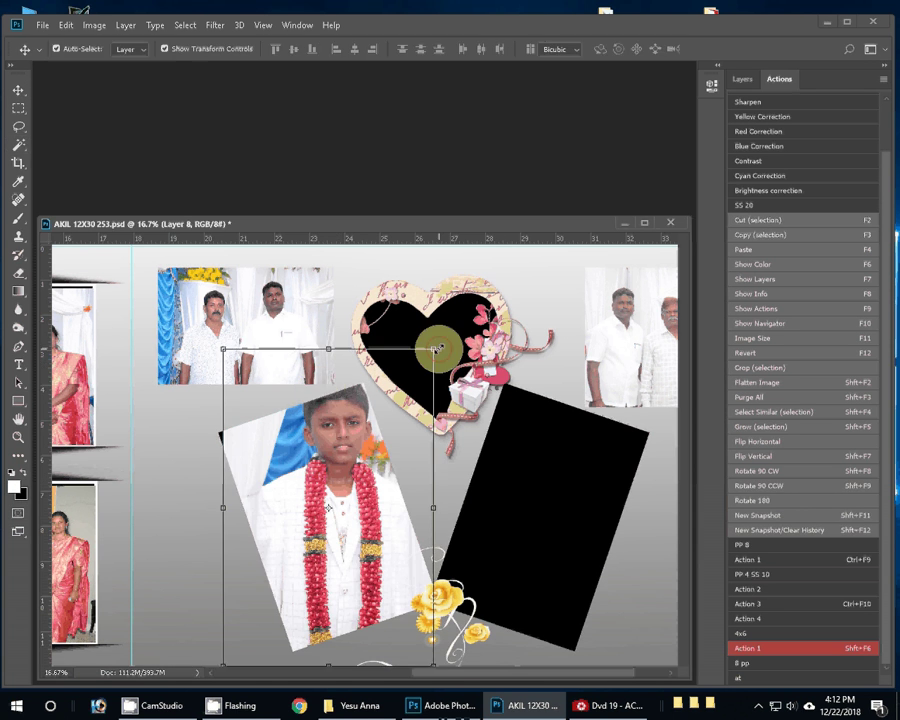
{"action": "left_click_drag", "start_coordinate": [433, 349], "coordinate": [430, 288]}
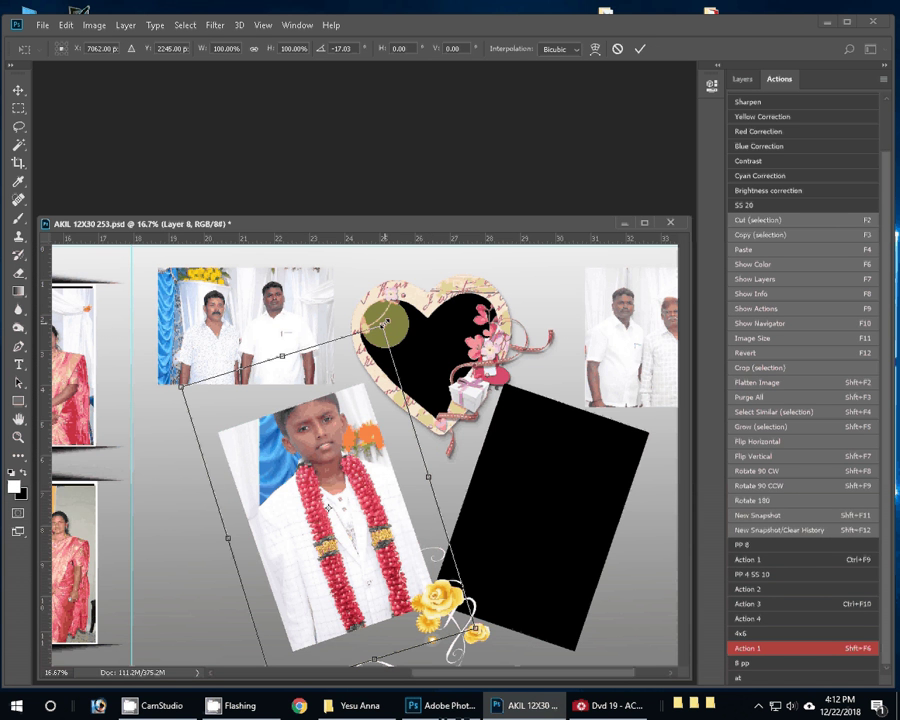
{"action": "left_click_drag", "start_coordinate": [383, 323], "coordinate": [383, 373]}
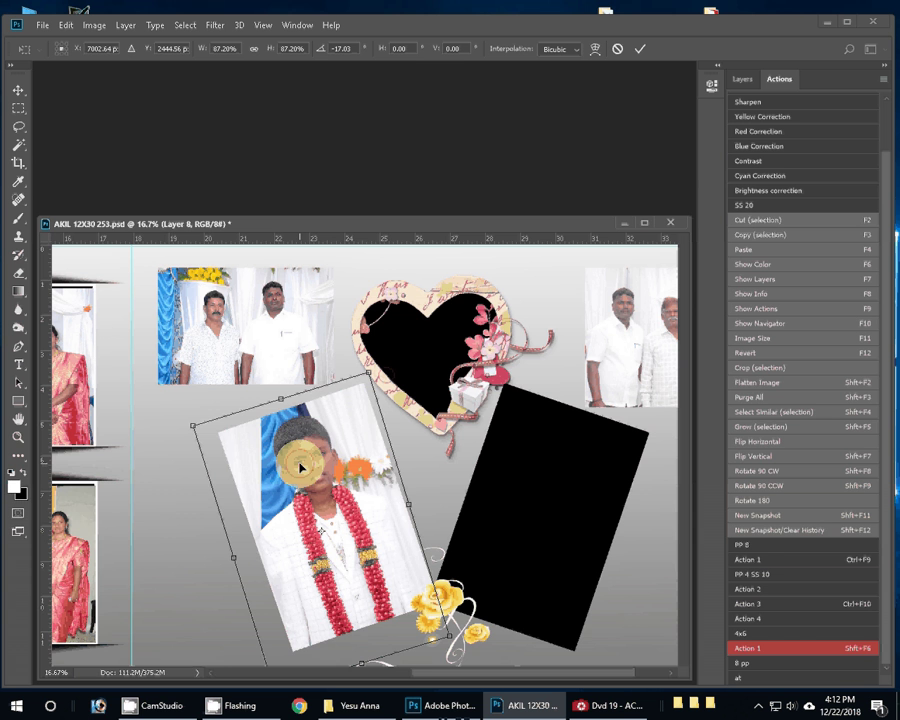
{"action": "left_click_drag", "start_coordinate": [301, 467], "coordinate": [313, 461]}
{"action": "key", "text": "Return"}
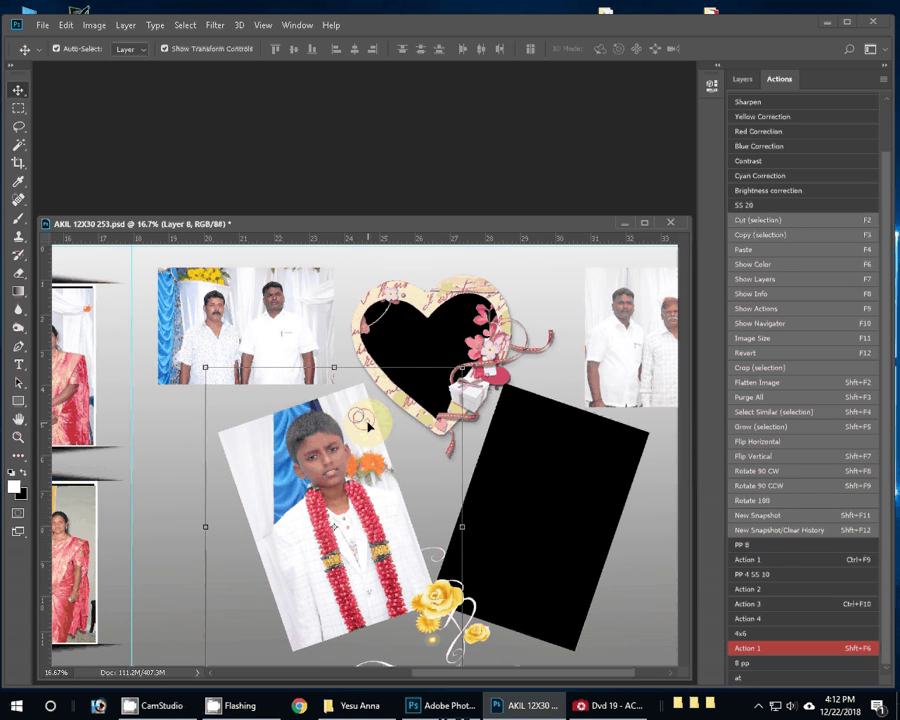
Fit the album spread on screen and bring the photo folder forward.
{"action": "key", "text": "z"}
{"action": "right_click", "coordinate": [364, 430]}
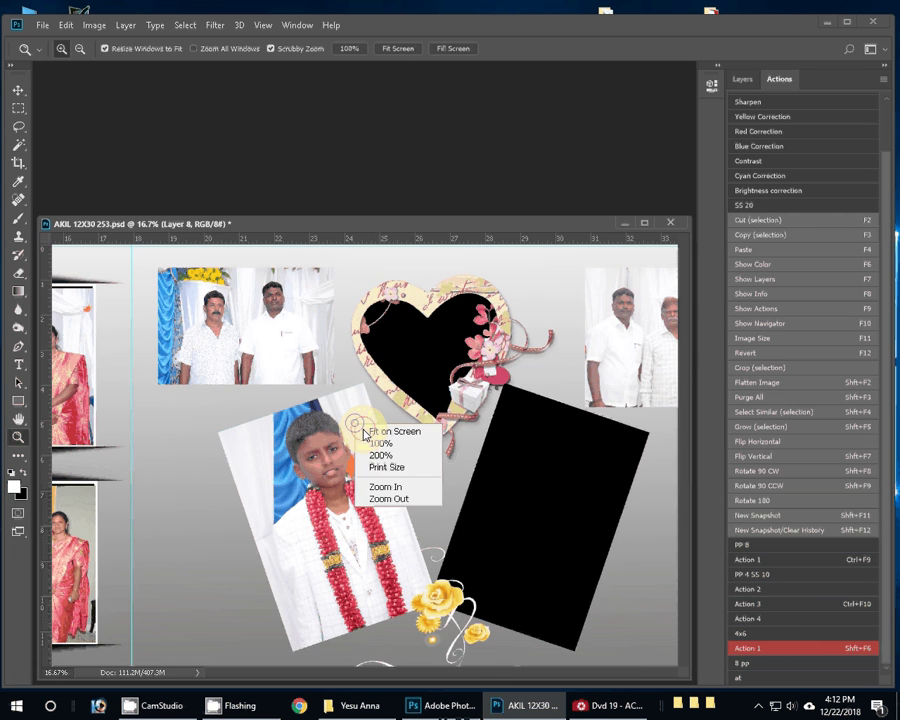
{"action": "left_click", "coordinate": [364, 431]}
{"action": "left_click", "coordinate": [362, 706]}
{"action": "left_click_drag", "start_coordinate": [414, 445], "coordinate": [432, 325]}
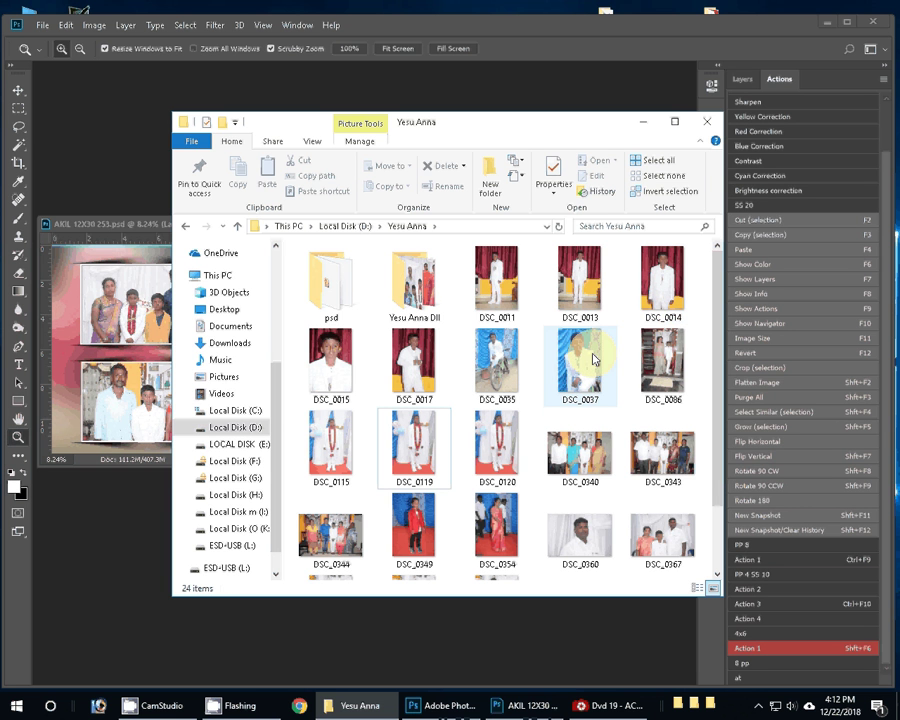
Open DSC_0037, resize it with the recorded Image Size action, and fit it on screen.
{"action": "mouse_move", "coordinate": [595, 360]}
{"action": "left_mouse_down"}
{"action": "mouse_move", "coordinate": [68, 143]}
{"action": "mouse_move", "coordinate": [90, 150]}
{"action": "left_mouse_up"}
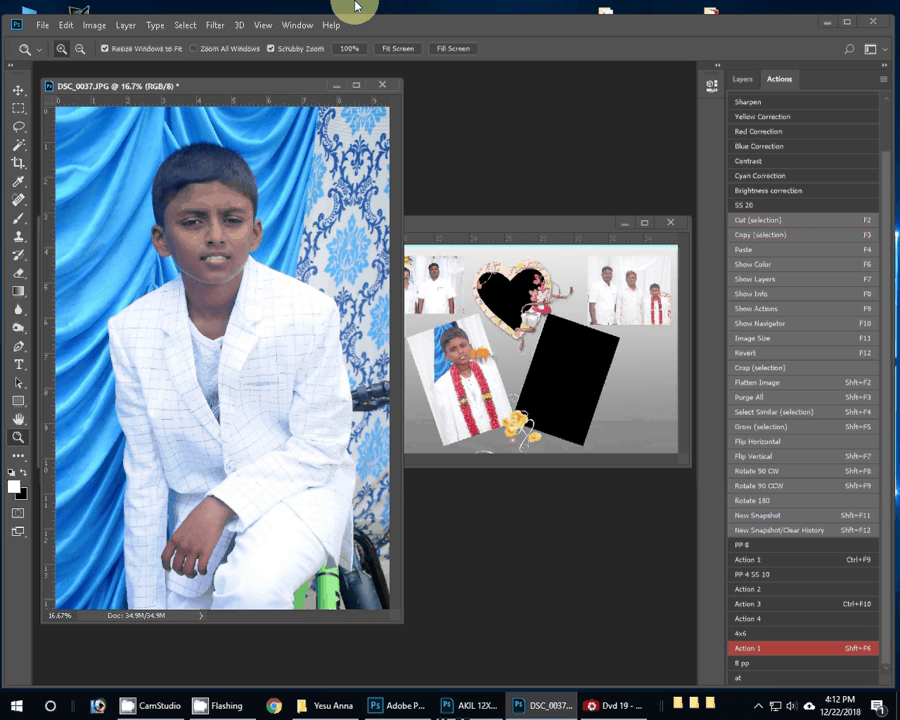
{"action": "scroll", "coordinate": [768, 120], "scroll_direction": "up", "scroll_amount": 2}
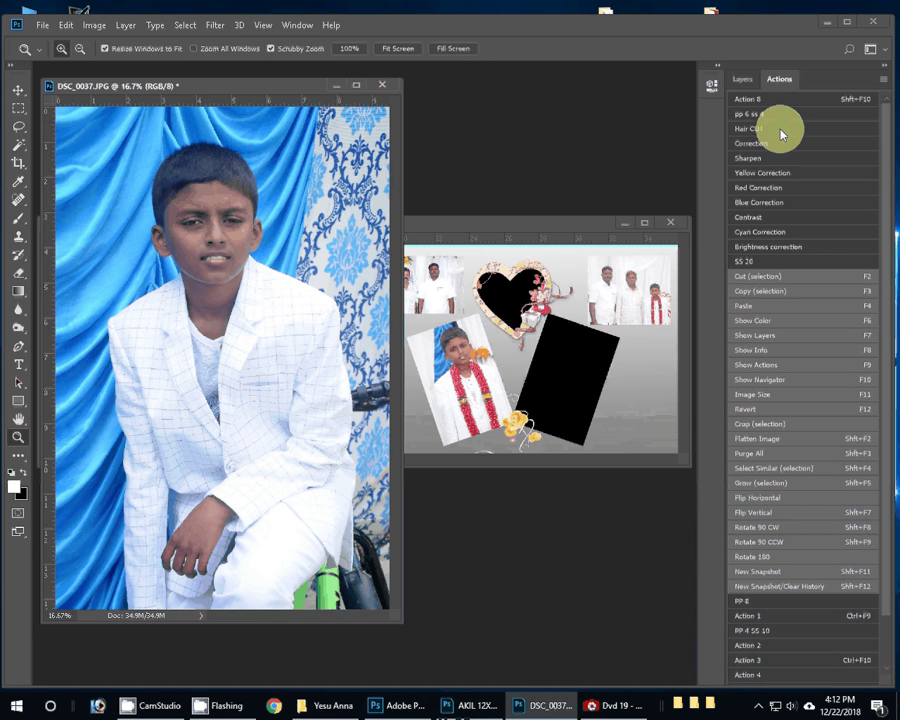
{"action": "left_click", "coordinate": [782, 134]}
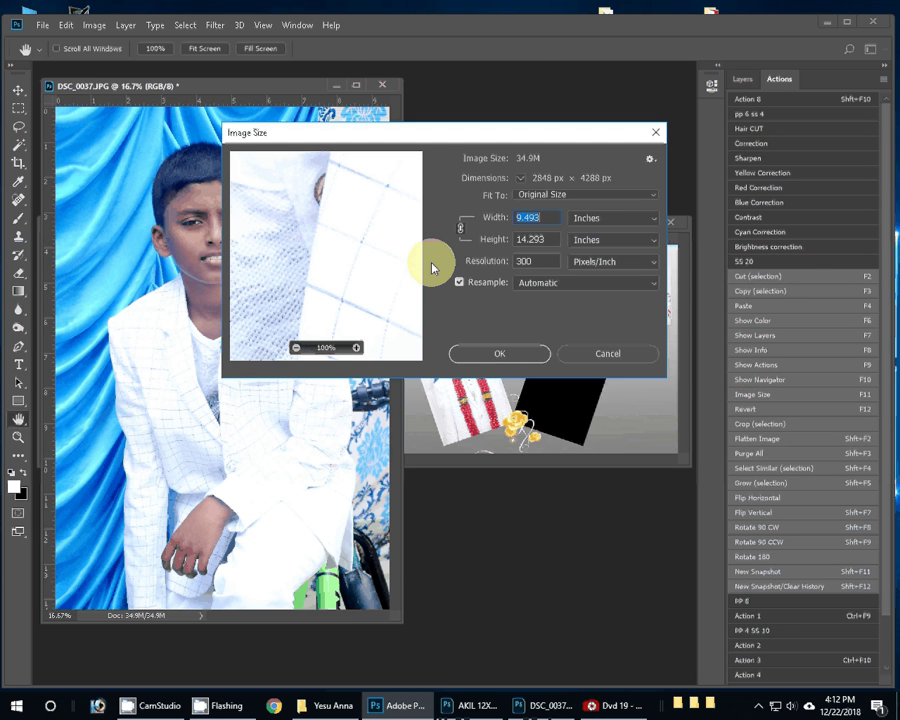
{"action": "left_click", "coordinate": [512, 356]}
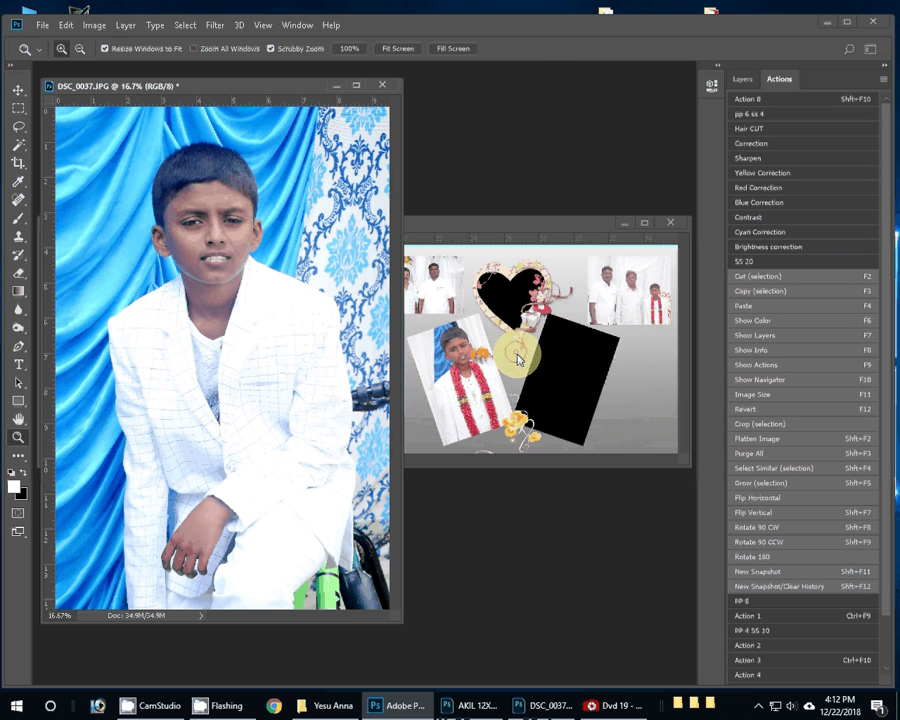
{"action": "right_click", "coordinate": [185, 229]}
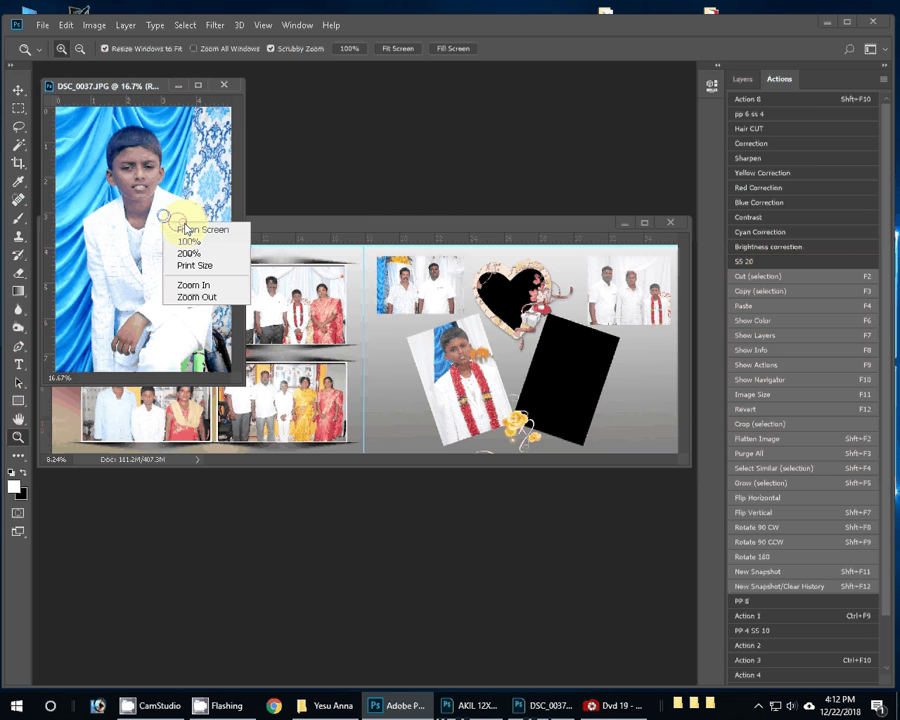
{"action": "left_click", "coordinate": [185, 229]}
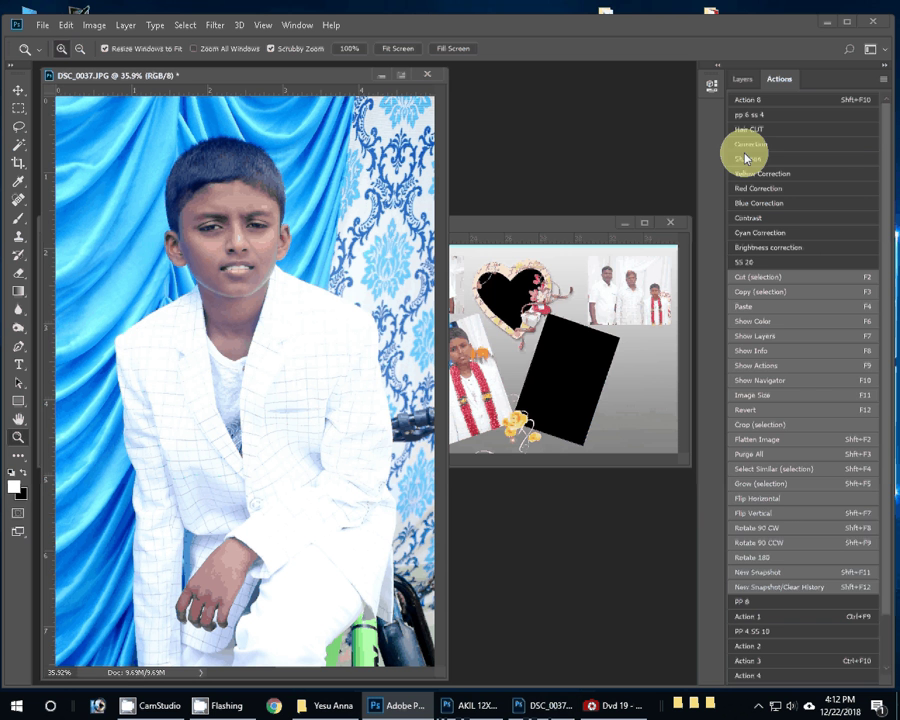
Cut the entire DSC_0037 image to the clipboard and close it without saving.
{"action": "scroll", "coordinate": [800, 270], "scroll_direction": "down", "scroll_amount": 2}
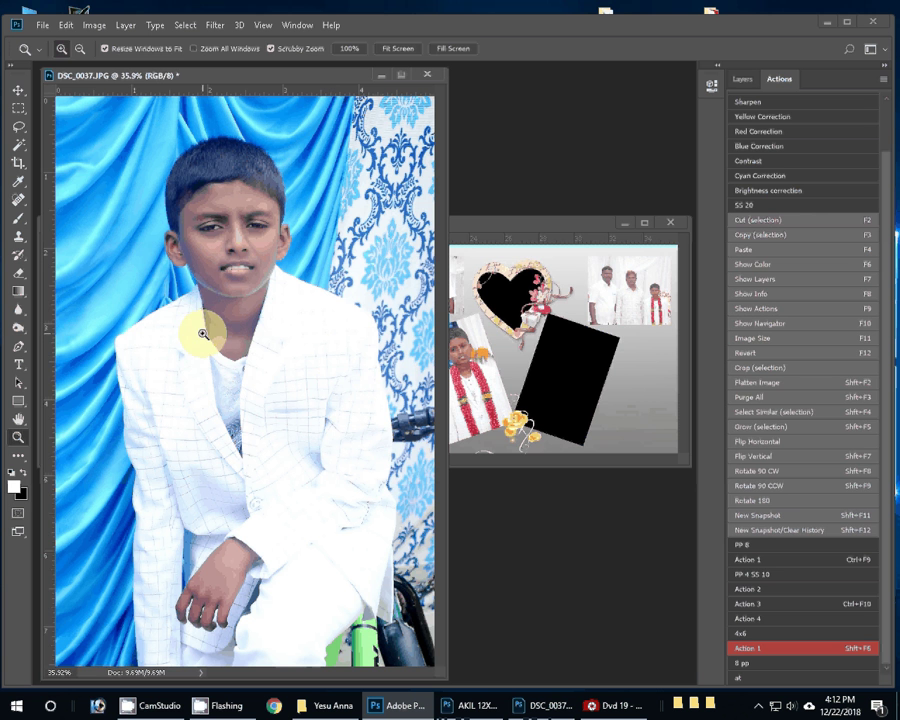
{"action": "key", "text": "ctrl+a"}
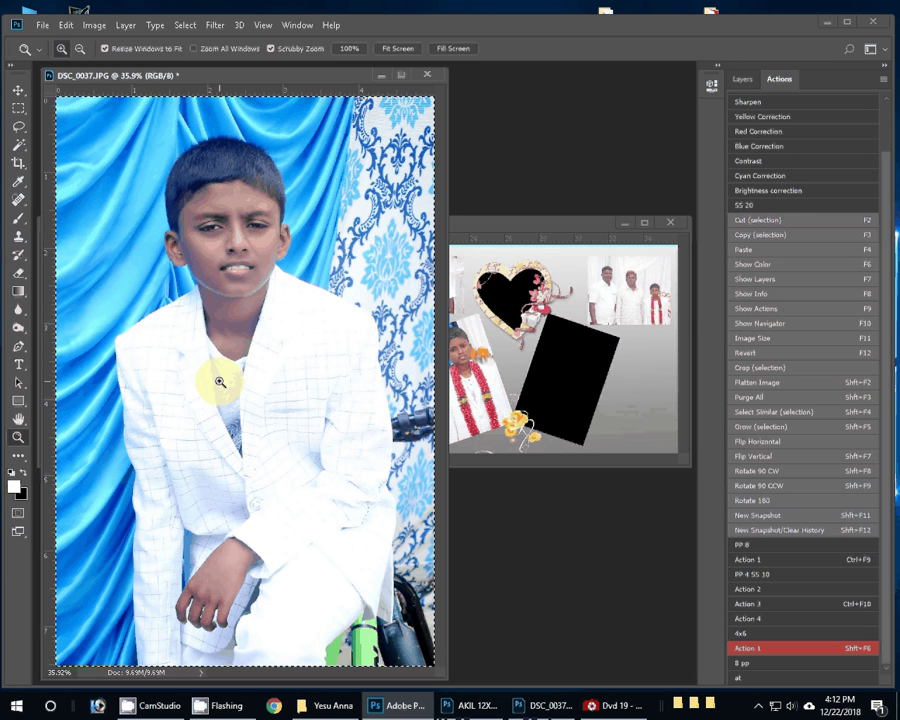
{"action": "key", "text": "F2"}
{"action": "left_click", "coordinate": [431, 75]}
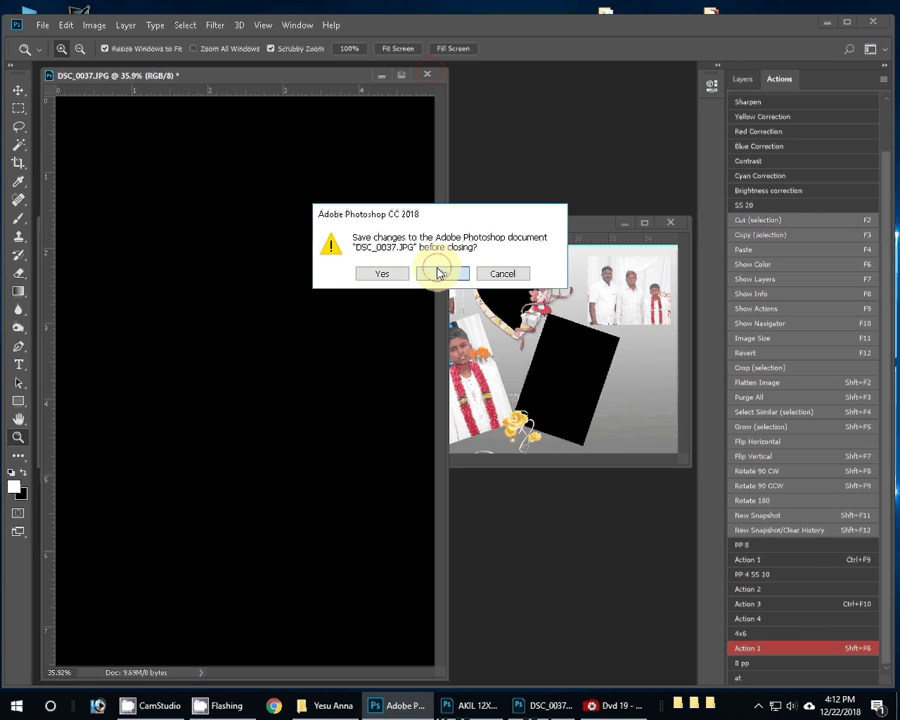
{"action": "left_click", "coordinate": [428, 270]}
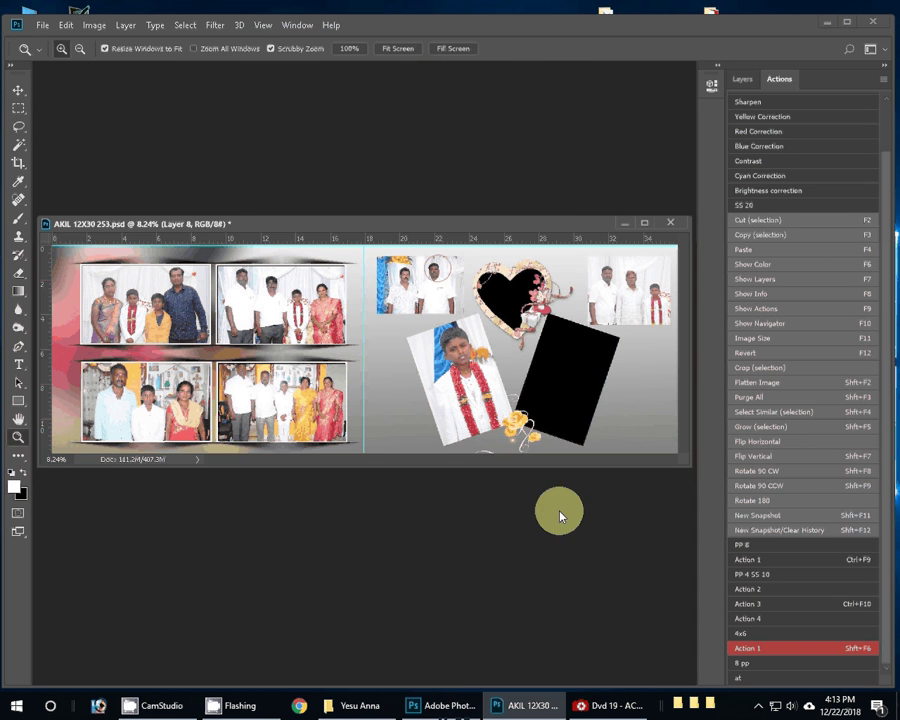
Paste the white-suit boy into the right black frame, rotated 19.06° and nudged up.
{"action": "key", "text": "w"}
{"action": "left_click", "coordinate": [583, 385], "text": "shift"}
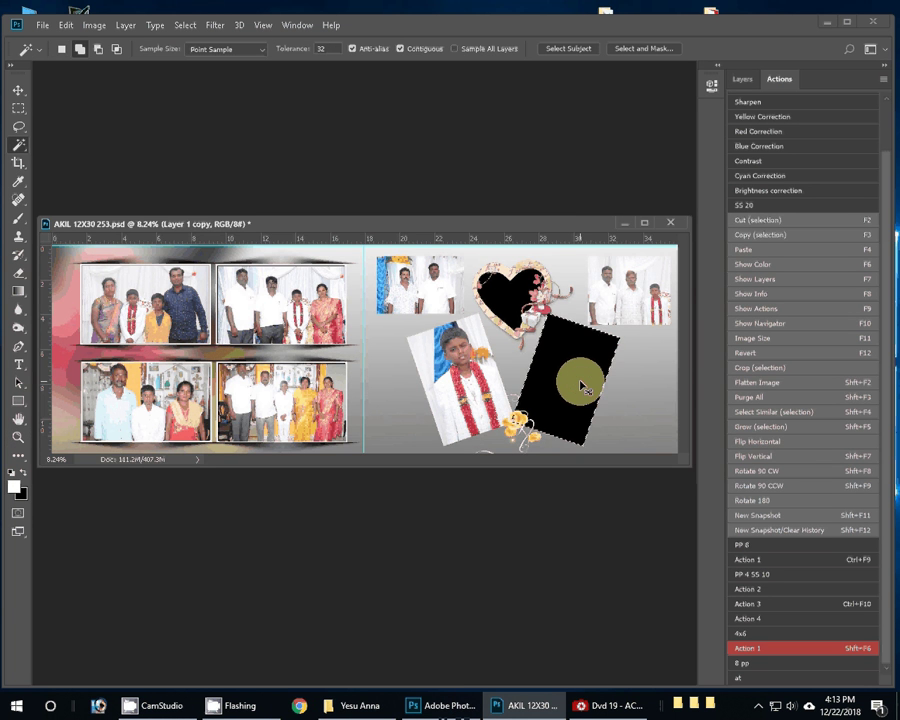
{"action": "key", "text": "ctrl+shift+alt+v"}
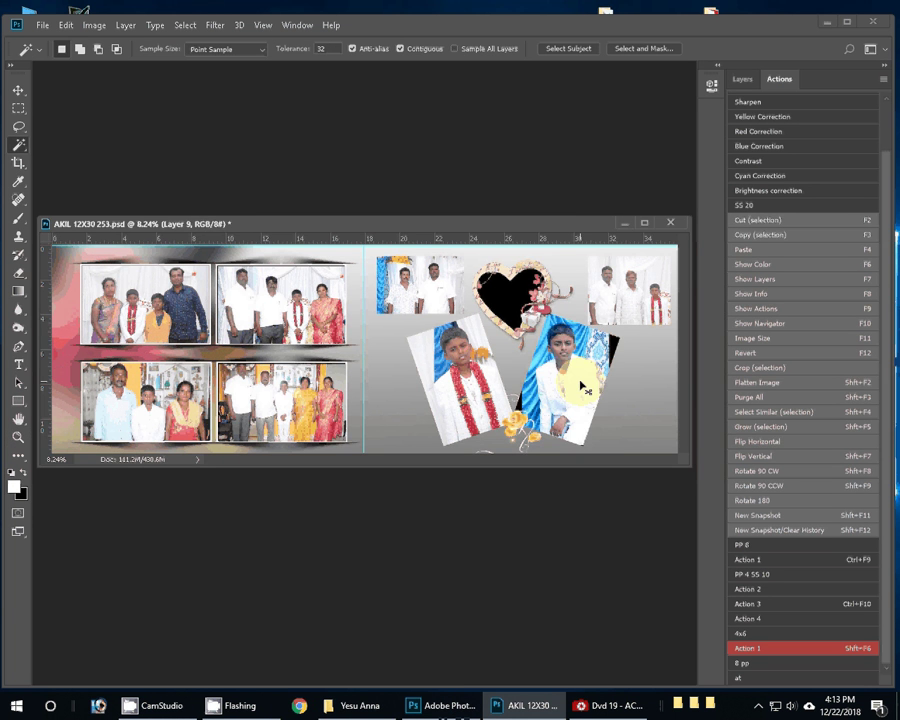
{"action": "key", "text": "v"}
{"action": "mouse_move", "coordinate": [654, 366]}
{"action": "left_mouse_down"}
{"action": "mouse_move", "coordinate": [633, 313]}
{"action": "mouse_move", "coordinate": [573, 370]}
{"action": "left_mouse_up"}
{"action": "key", "text": "Up"}
{"action": "key", "text": "Up"}
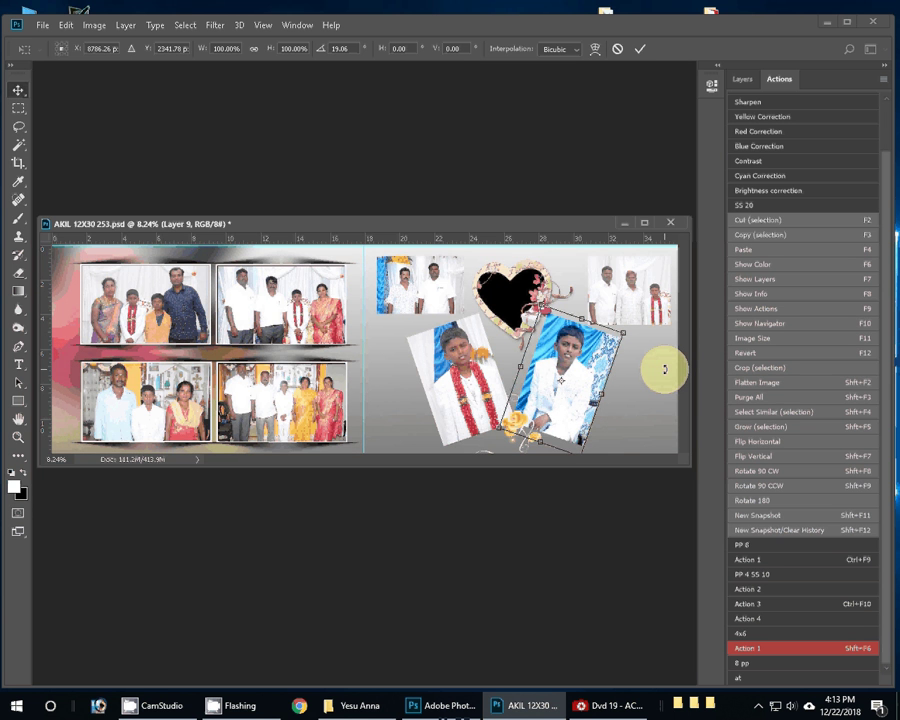
{"action": "key", "text": "Return"}
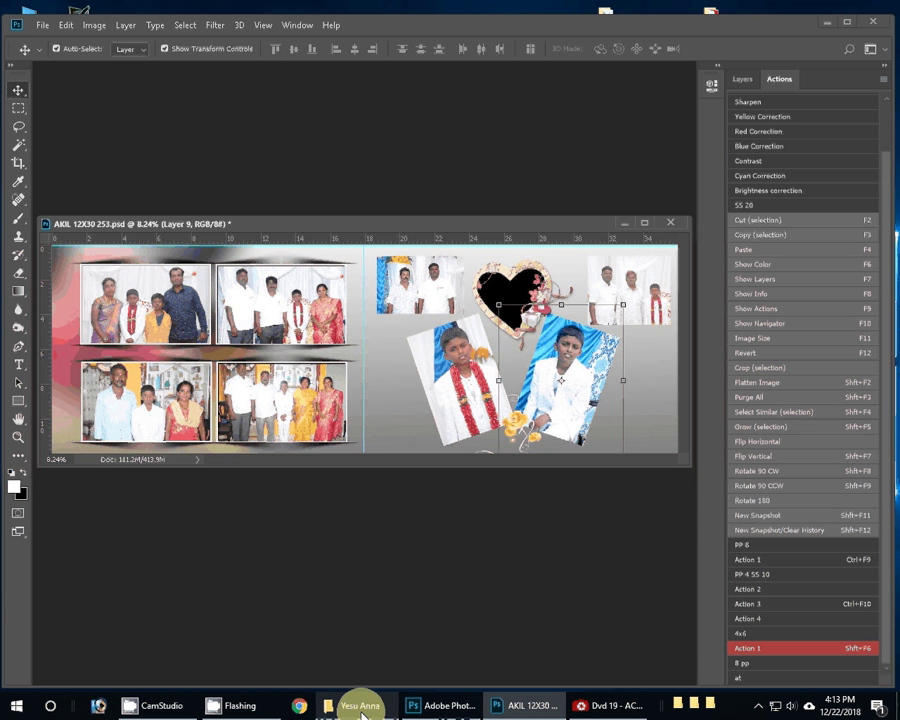
{"action": "left_click", "coordinate": [360, 706]}
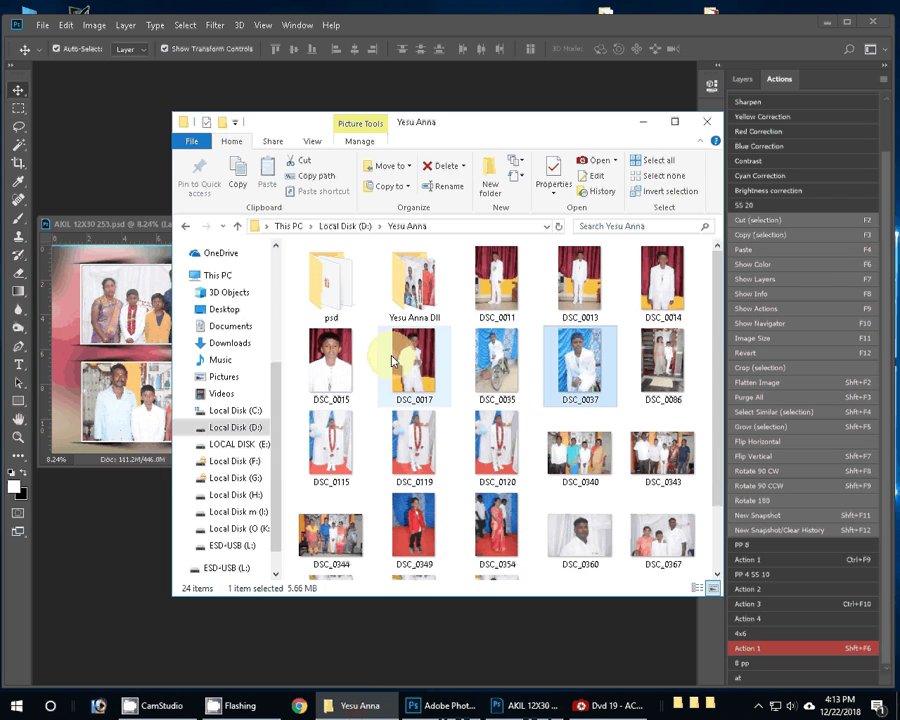
Open DSC_0349, resize it to 4 inches wide, then close the document.
{"action": "mouse_move", "coordinate": [393, 361]}
{"action": "left_mouse_down"}
{"action": "mouse_move", "coordinate": [440, 363]}
{"action": "mouse_move", "coordinate": [420, 305]}
{"action": "left_mouse_up"}
{"action": "scroll", "coordinate": [684, 515], "scroll_direction": "down", "scroll_amount": 1}
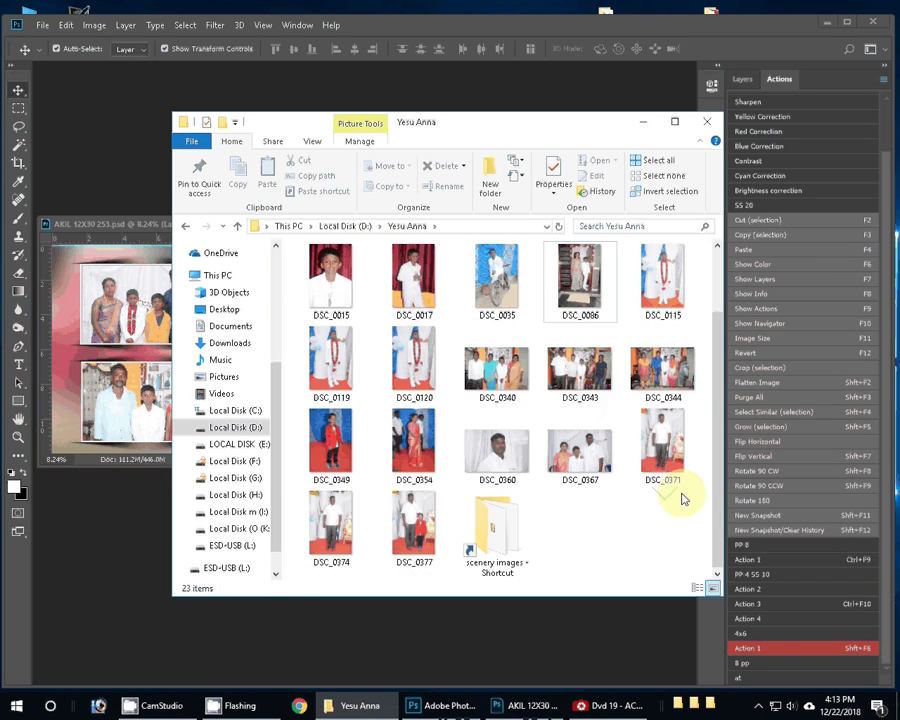
{"action": "left_click", "coordinate": [342, 436]}
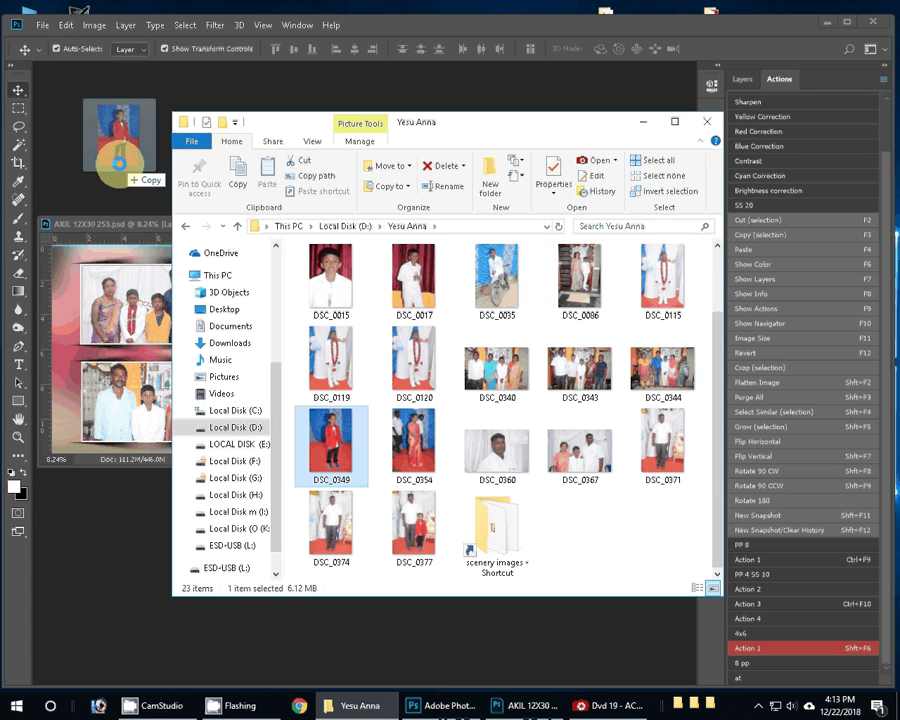
{"action": "left_click_drag", "start_coordinate": [342, 436], "coordinate": [390, 272]}
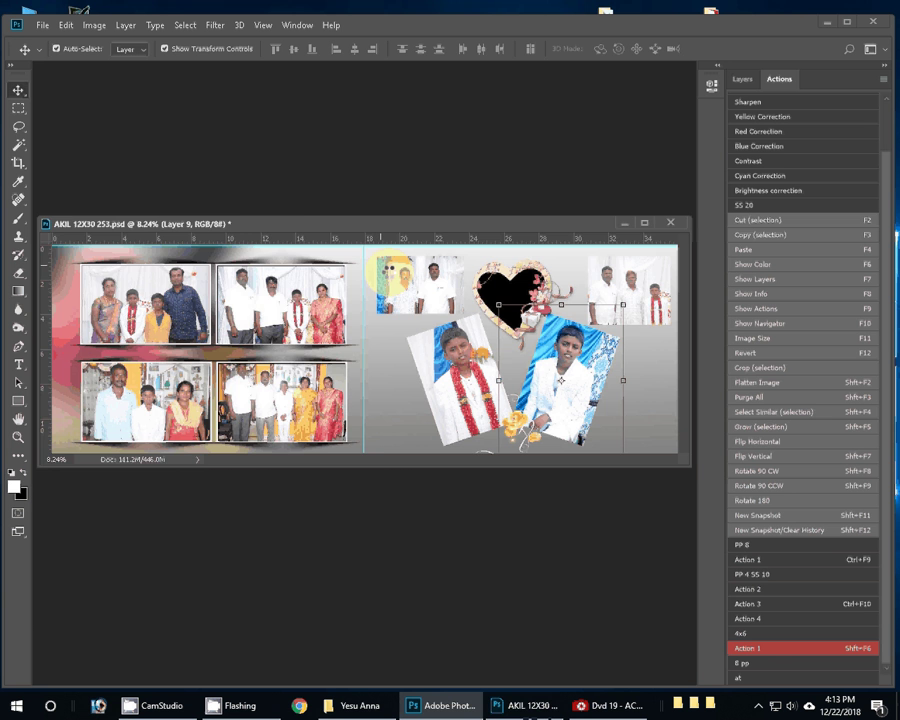
{"action": "key", "text": "z"}
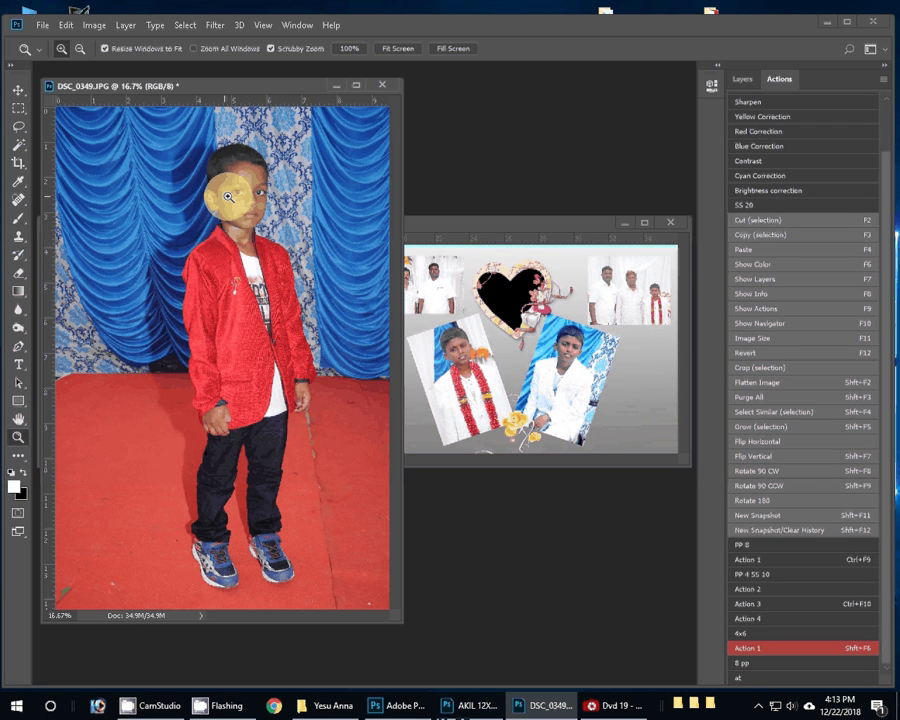
{"action": "key", "text": "F11"}
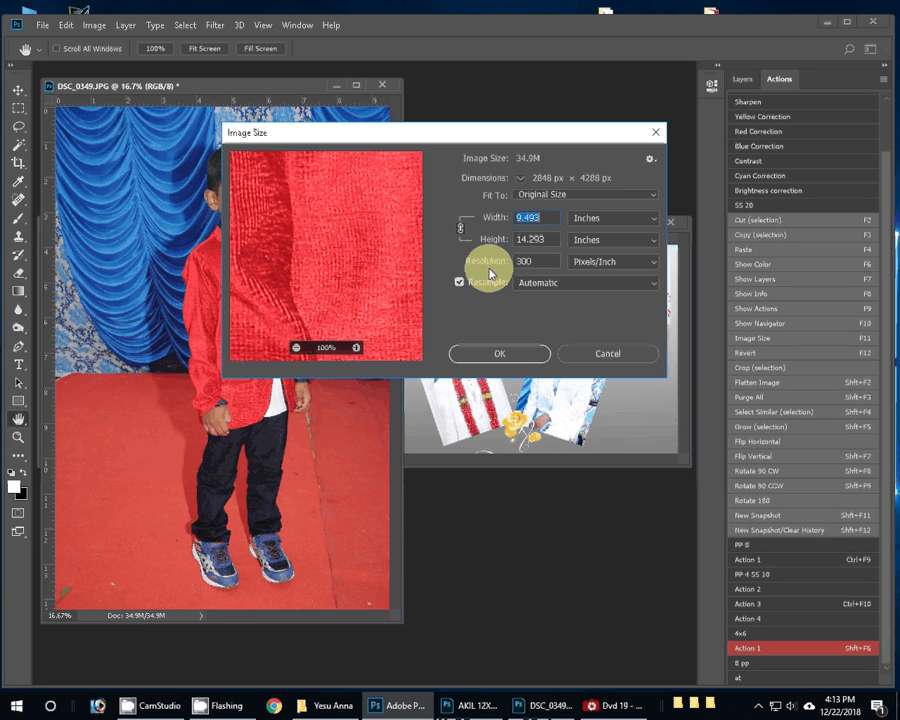
{"action": "type", "text": "4"}
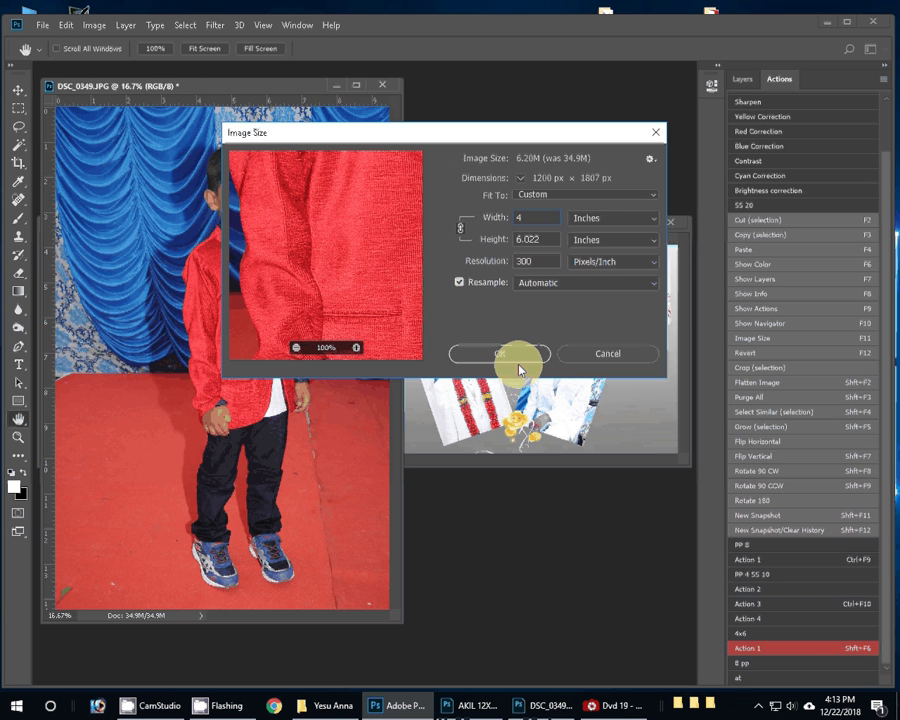
{"action": "left_click", "coordinate": [519, 354]}
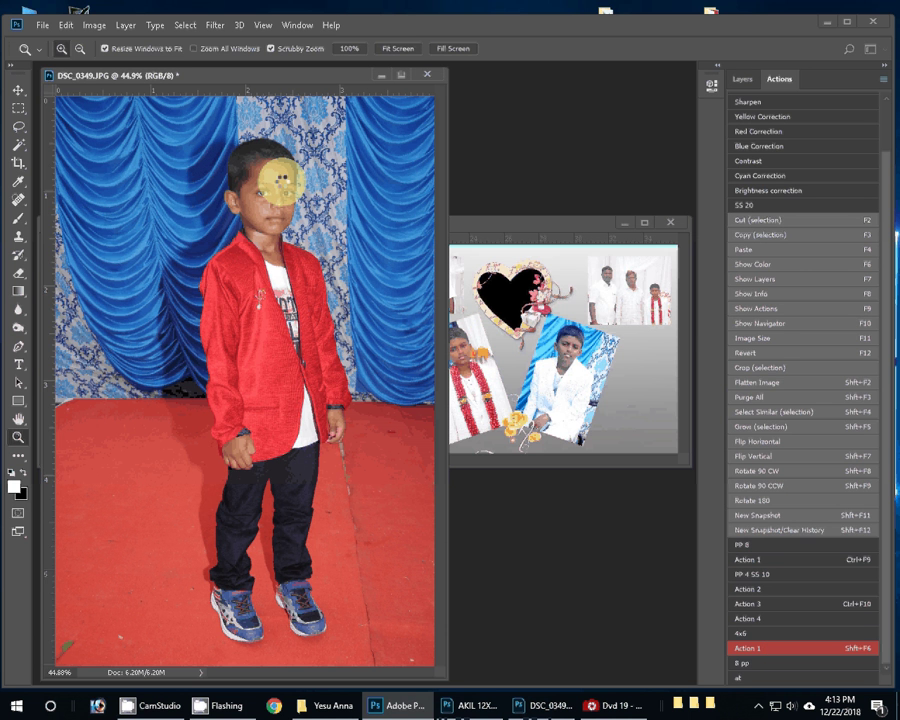
{"action": "left_click", "coordinate": [427, 77]}
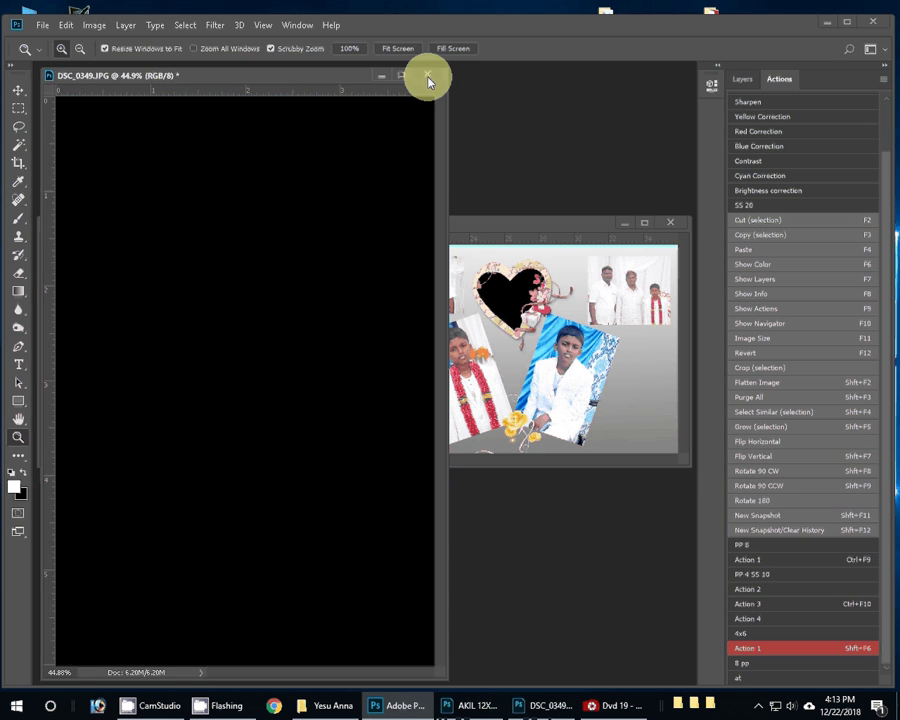
Select the heart frame layer and Magic Wand its interior.
{"action": "key", "text": "v"}
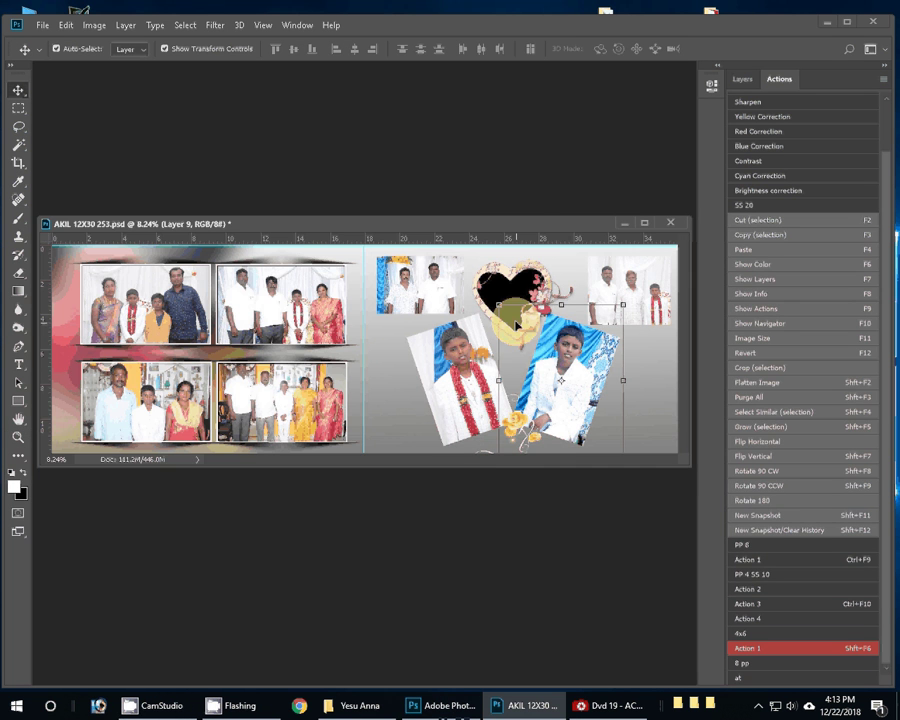
{"action": "left_click", "coordinate": [504, 293]}
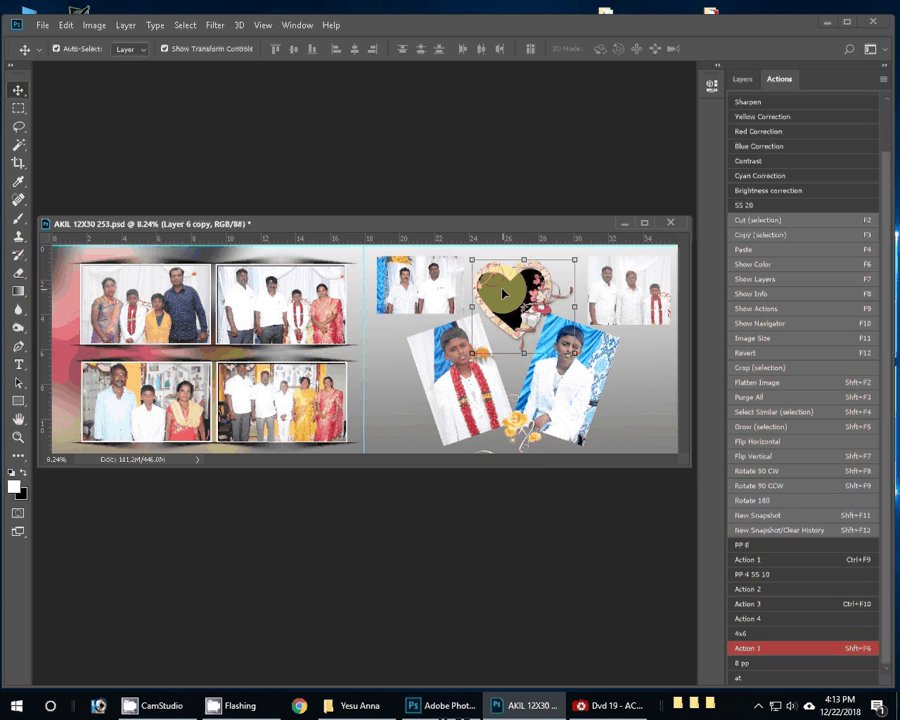
{"action": "key", "text": "w"}
{"action": "left_click", "coordinate": [505, 293]}
{"action": "mouse_move", "coordinate": [513, 300]}
{"action": "left_mouse_down"}
{"action": "mouse_move", "coordinate": [484, 283]}
{"action": "mouse_move", "coordinate": [507, 293]}
{"action": "left_mouse_up"}
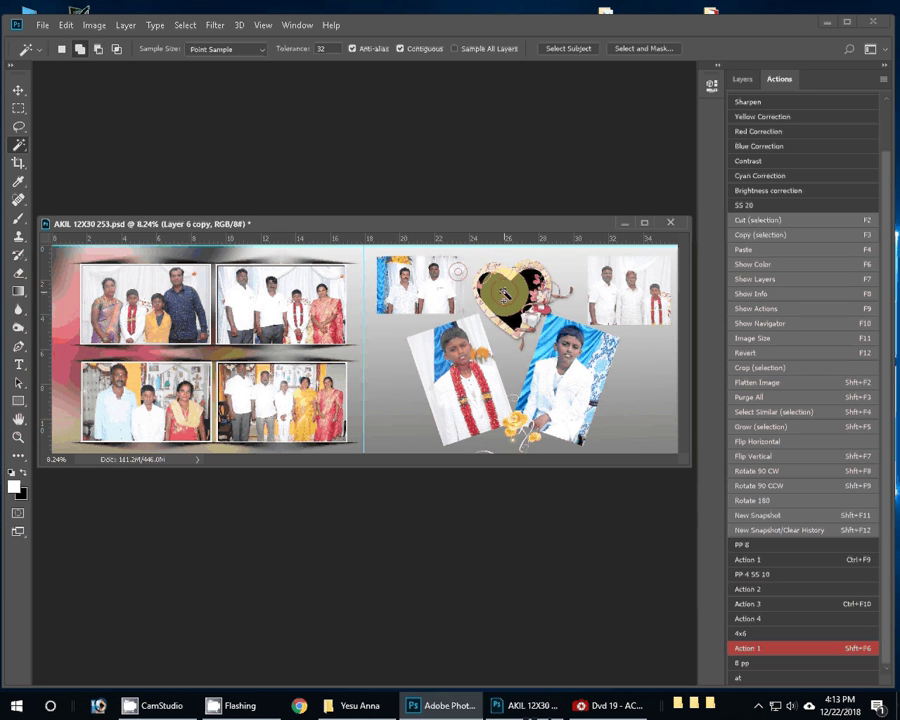
Feather the heart selection by 3 pixels and paste the red-jacket boy photo into it.
{"action": "right_click", "coordinate": [506, 289]}
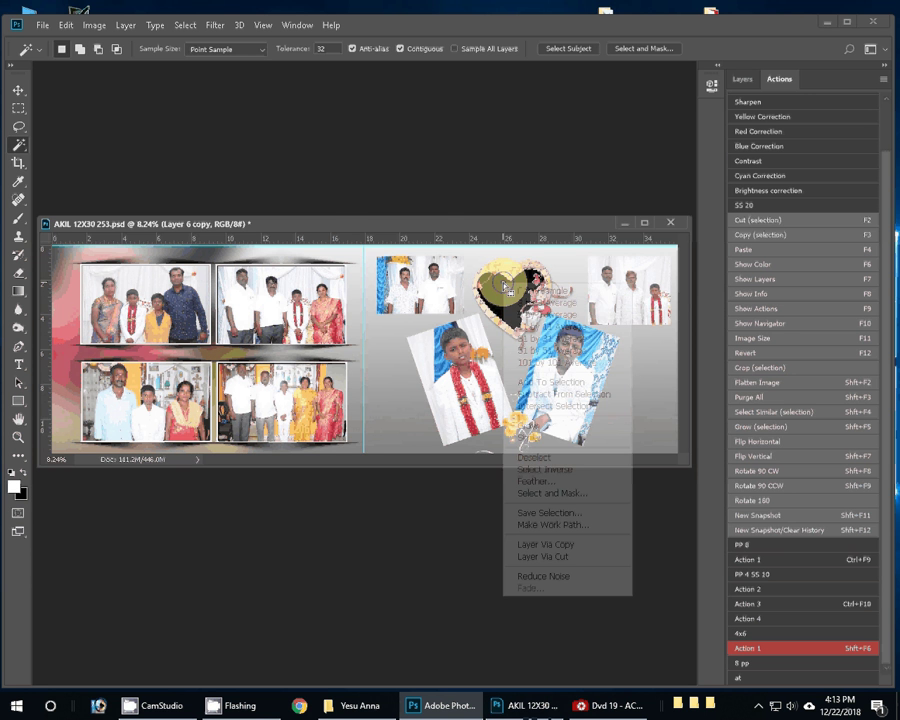
{"action": "left_click", "coordinate": [537, 482]}
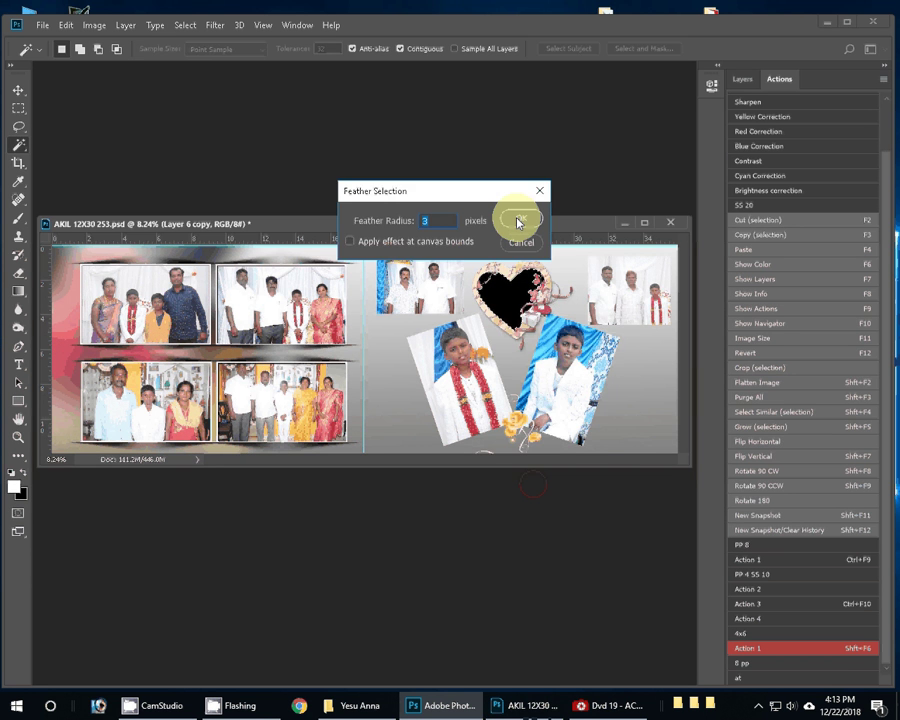
{"action": "left_click", "coordinate": [519, 222]}
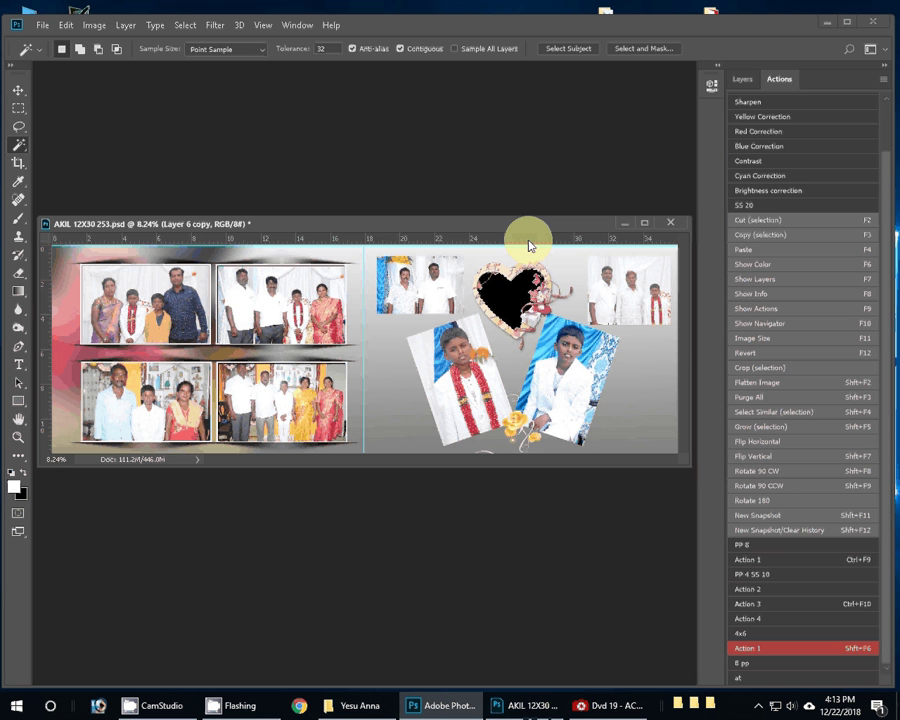
{"action": "key", "text": "F4"}
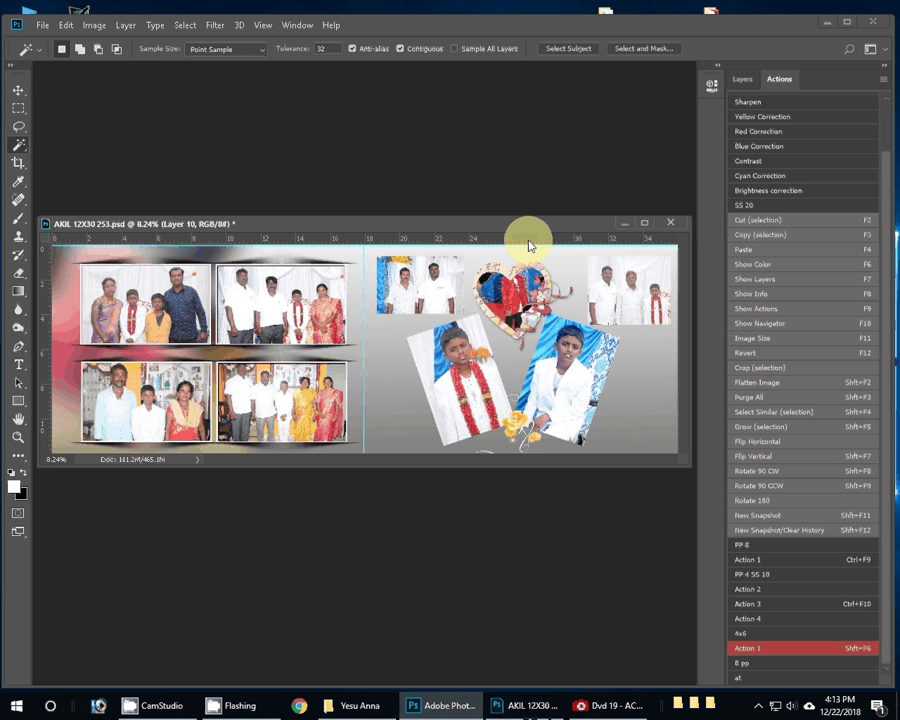
{"action": "key", "text": "z"}
{"action": "left_click_drag", "start_coordinate": [519, 303], "coordinate": [540, 307]}
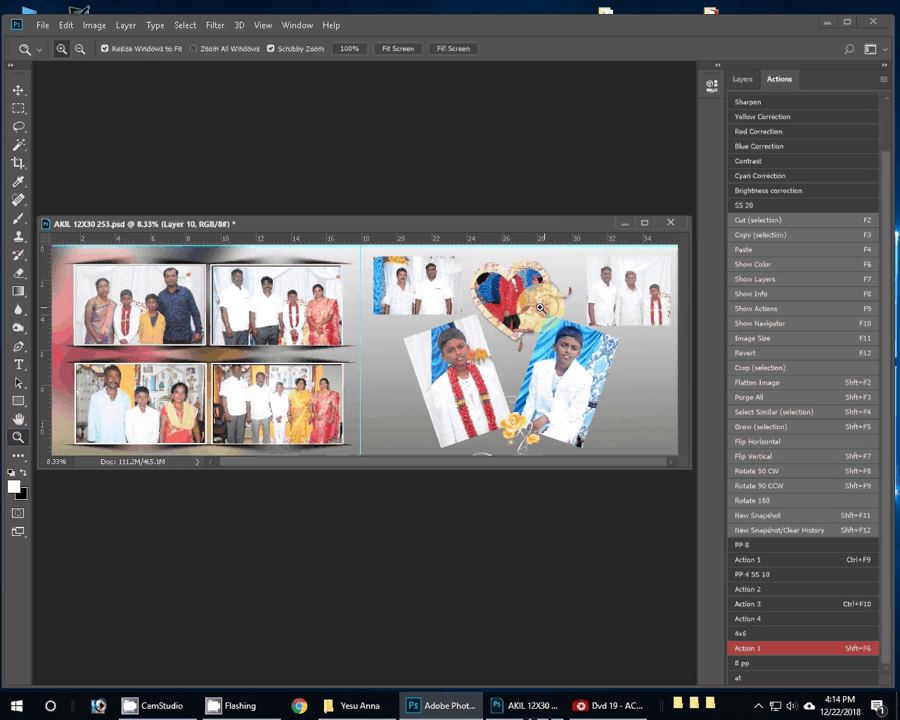
Move the boy in red lower in the heart and erase surrounding photo areas.
{"action": "left_click", "coordinate": [540, 307]}
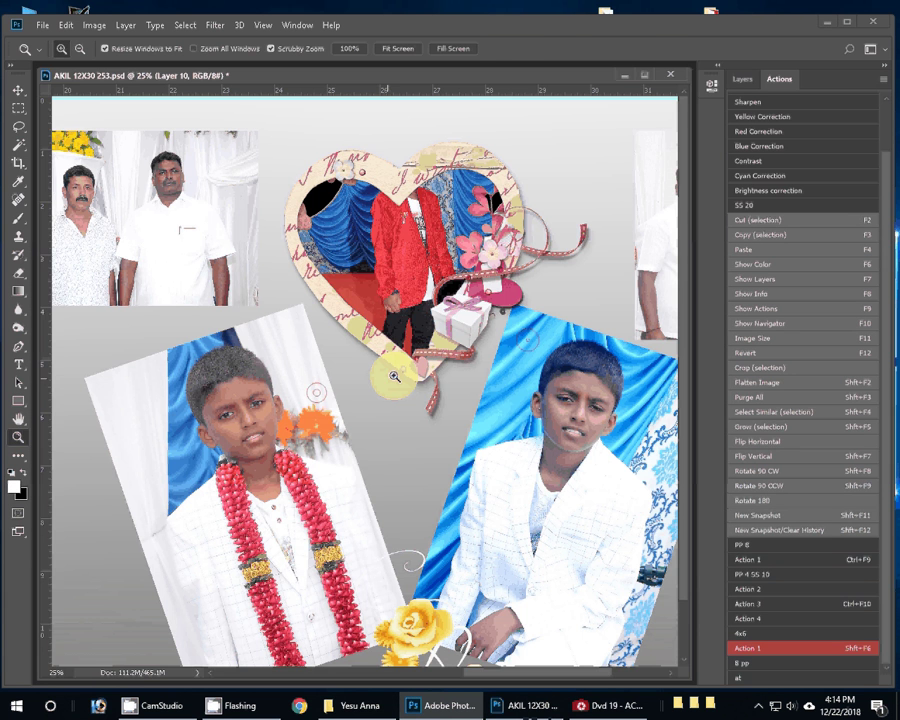
{"action": "key", "text": "v"}
{"action": "left_click_drag", "start_coordinate": [400, 242], "coordinate": [408, 313]}
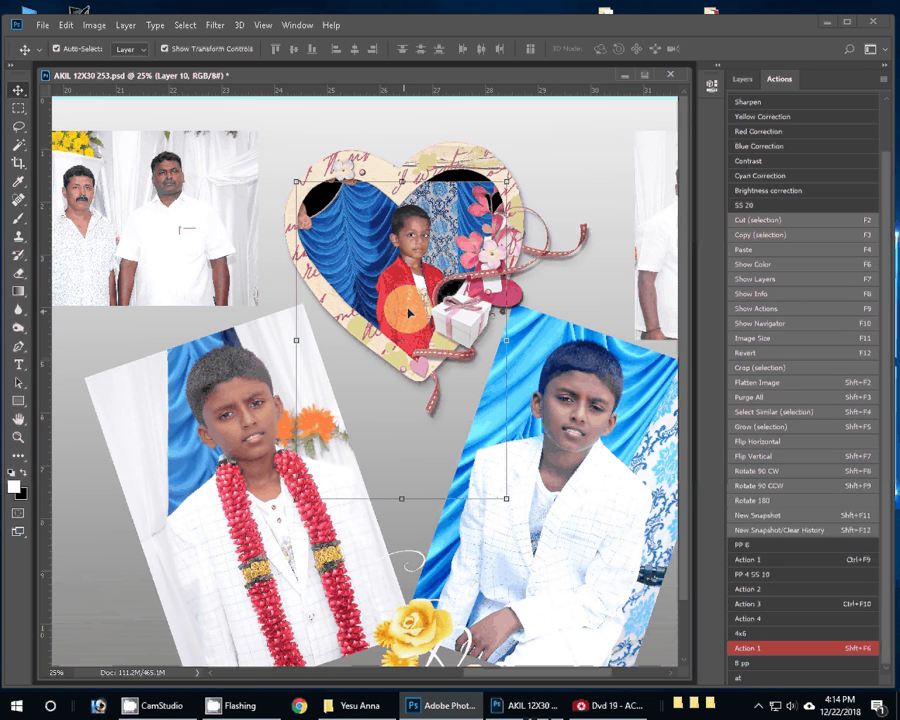
{"action": "key", "text": "e"}
{"action": "left_click", "coordinate": [322, 197]}
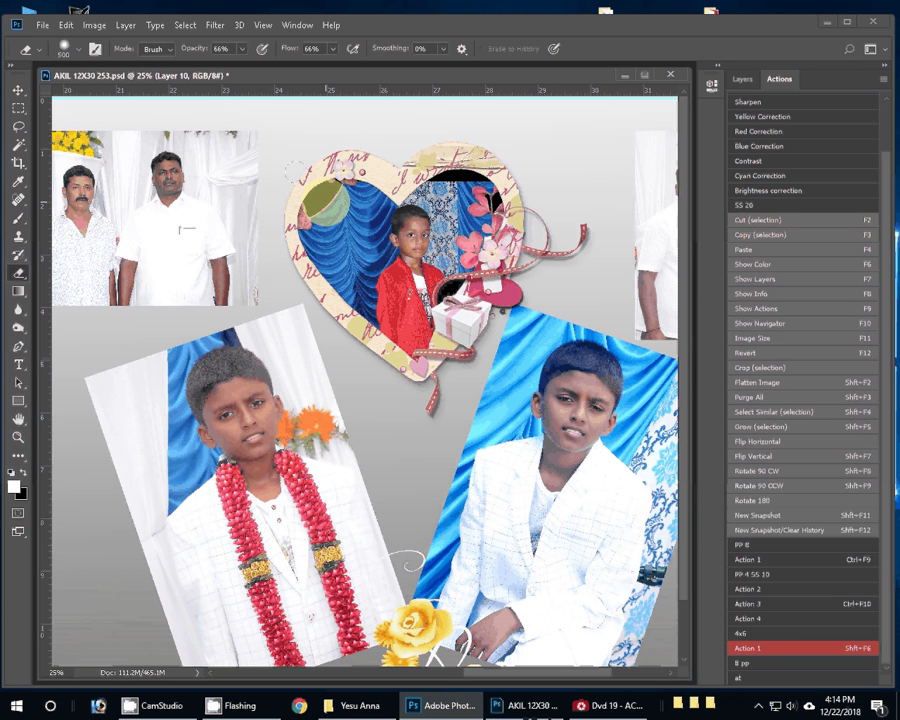
{"action": "key", "text": "bracketright"}
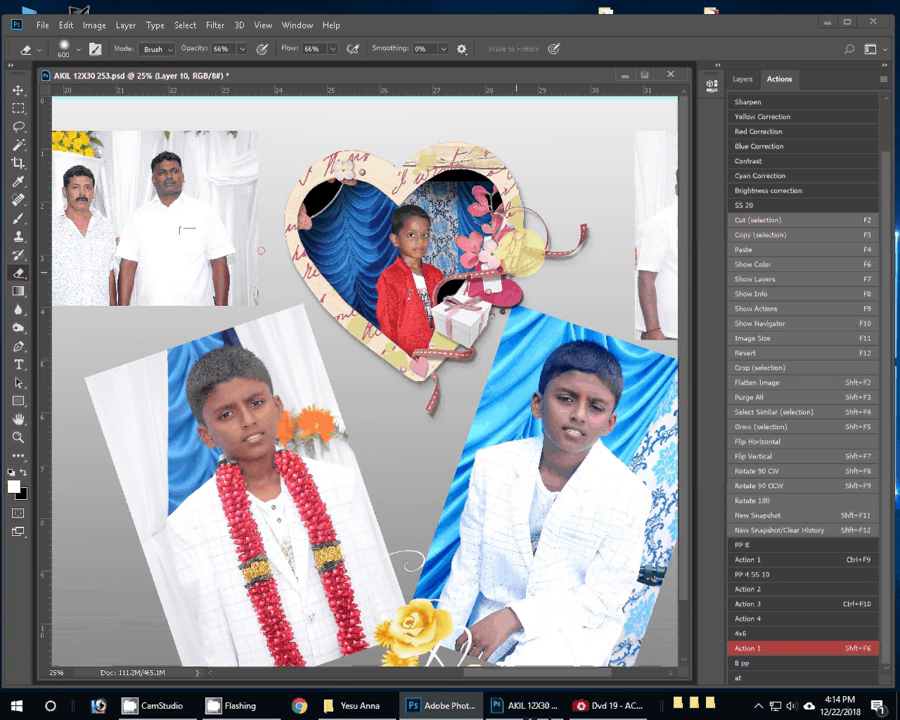
{"action": "key", "text": "z"}
{"action": "left_click_drag", "start_coordinate": [470, 290], "coordinate": [428, 290]}
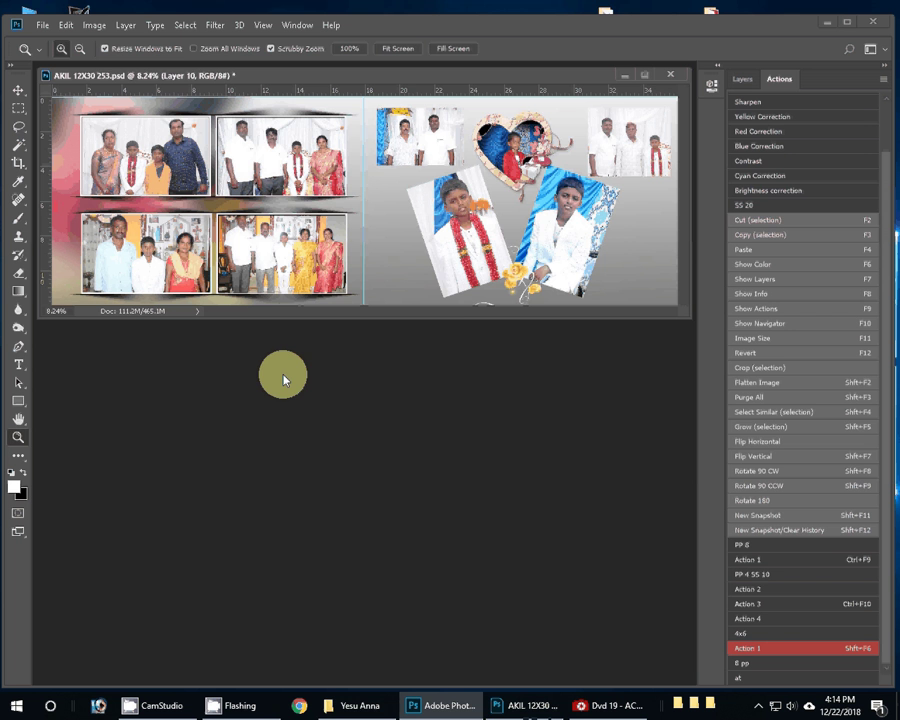
{"action": "left_click", "coordinate": [345, 708]}
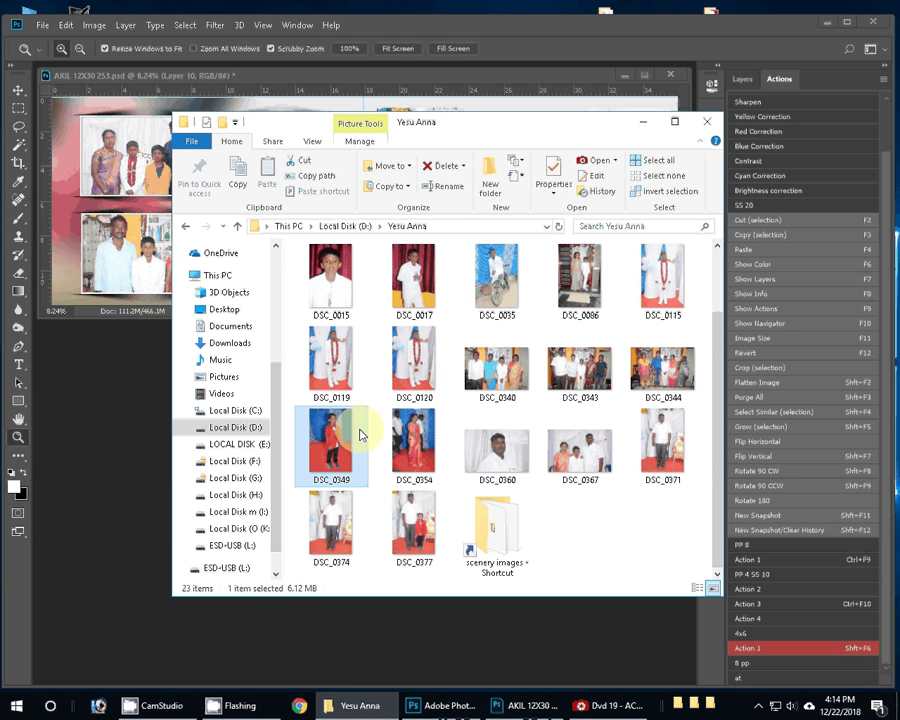
Move DSC_0349 into the neighbouring subfolder and open DSC_0009 from psd.
{"action": "scroll", "coordinate": [360, 434], "scroll_direction": "up", "scroll_amount": 2}
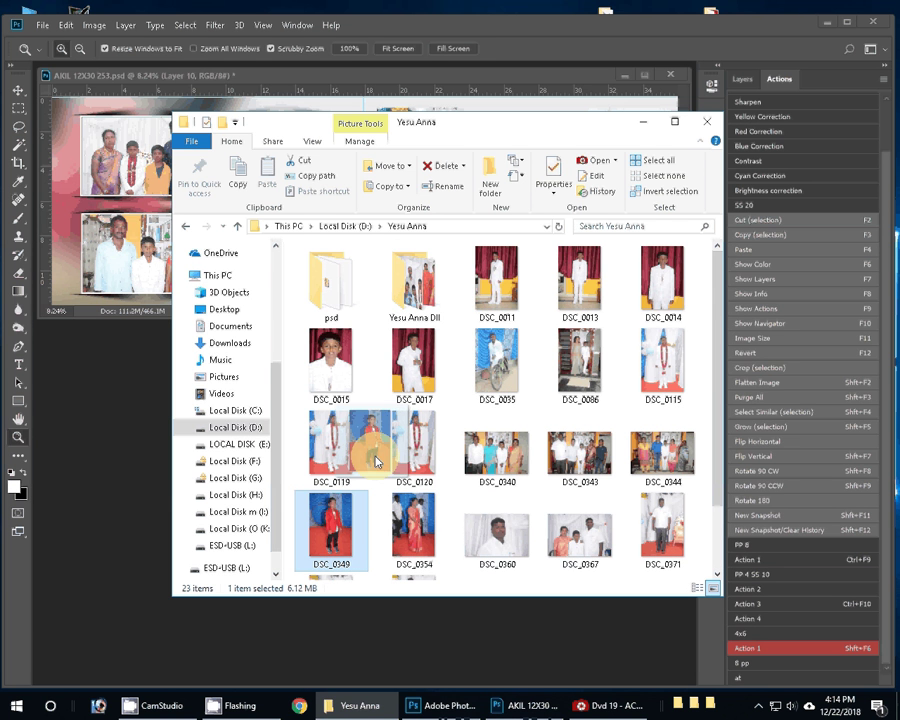
{"action": "left_click_drag", "start_coordinate": [376, 461], "coordinate": [414, 300]}
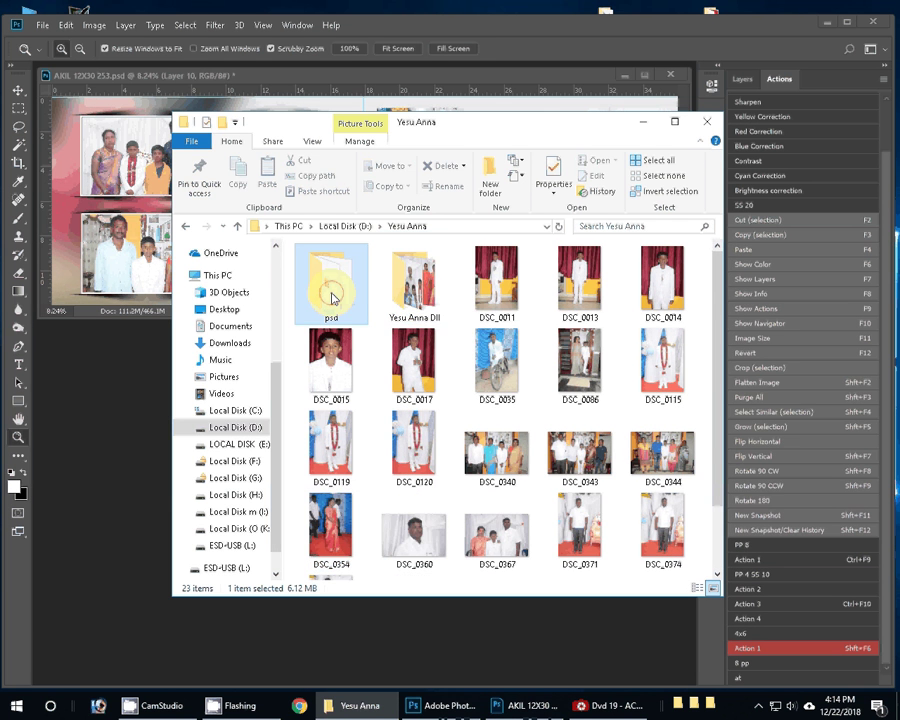
{"action": "double_click", "coordinate": [333, 298]}
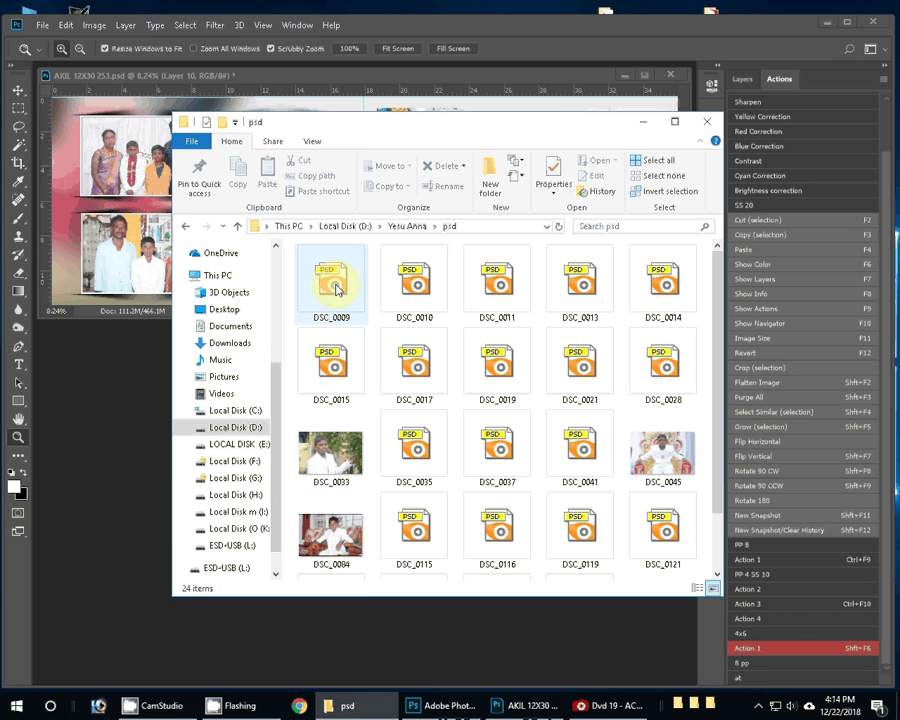
{"action": "left_click_drag", "start_coordinate": [337, 291], "coordinate": [113, 495]}
Drag DSC_0009's boy cut-out to the spread's right edge, close it, and open DSC_0010.
{"action": "key", "text": "v"}
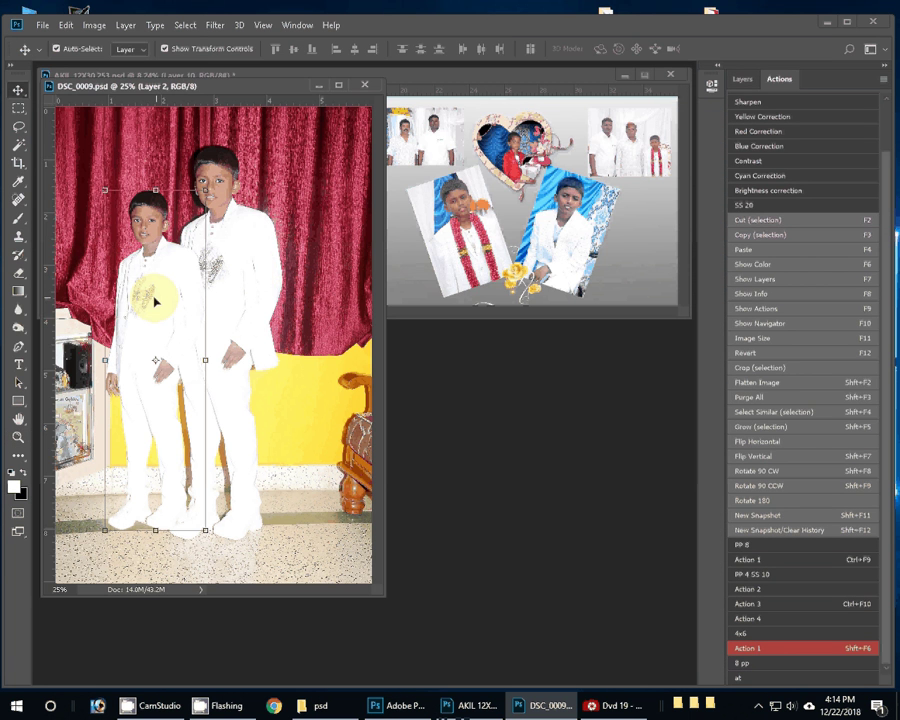
{"action": "left_click_drag", "start_coordinate": [155, 300], "coordinate": [656, 222]}
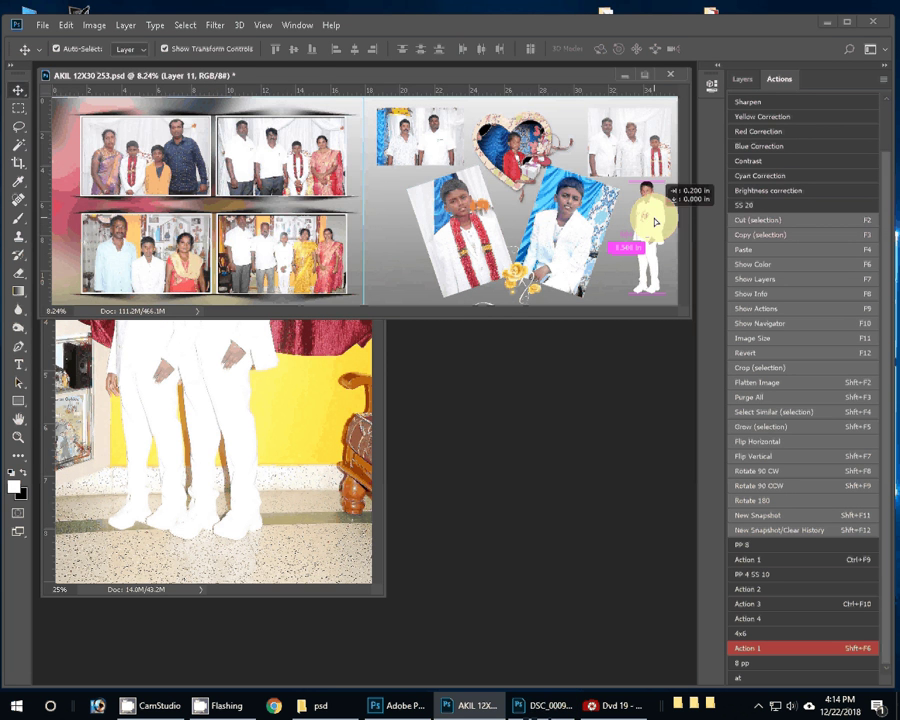
{"action": "key", "text": "ctrl+Tab"}
{"action": "key", "text": "ctrl+w"}
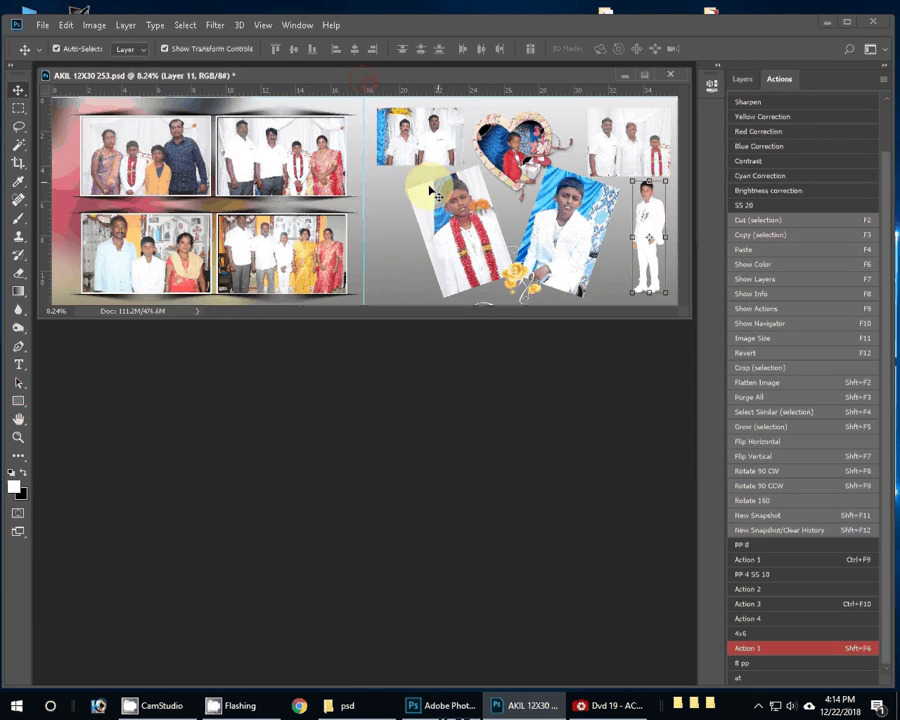
{"action": "left_click", "coordinate": [438, 483]}
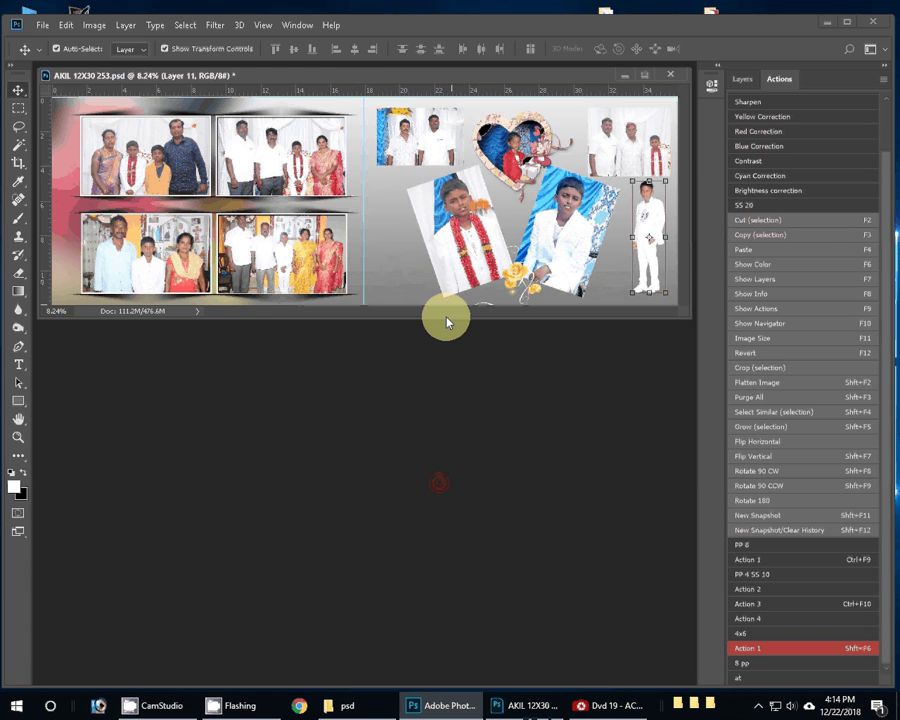
{"action": "left_click", "coordinate": [352, 706]}
{"action": "mouse_move", "coordinate": [410, 277]}
{"action": "left_mouse_down"}
{"action": "mouse_move", "coordinate": [515, 648]}
{"action": "mouse_move", "coordinate": [358, 262]}
{"action": "left_mouse_up"}
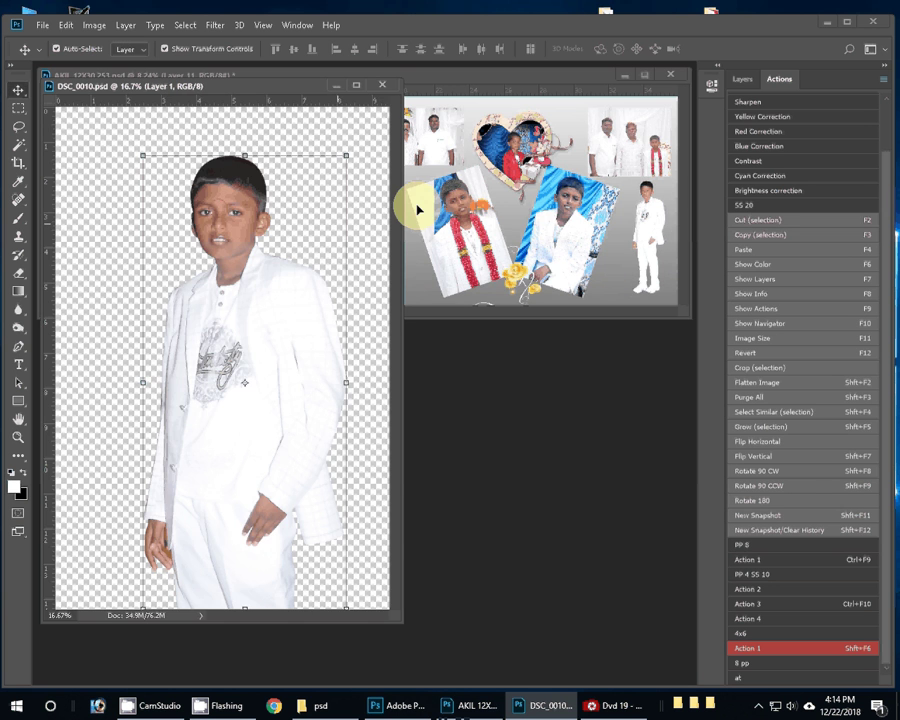
Place the DSC_0010 boy in the spread, flipped horizontally and shrunk to about half.
{"action": "left_click_drag", "start_coordinate": [418, 209], "coordinate": [420, 212]}
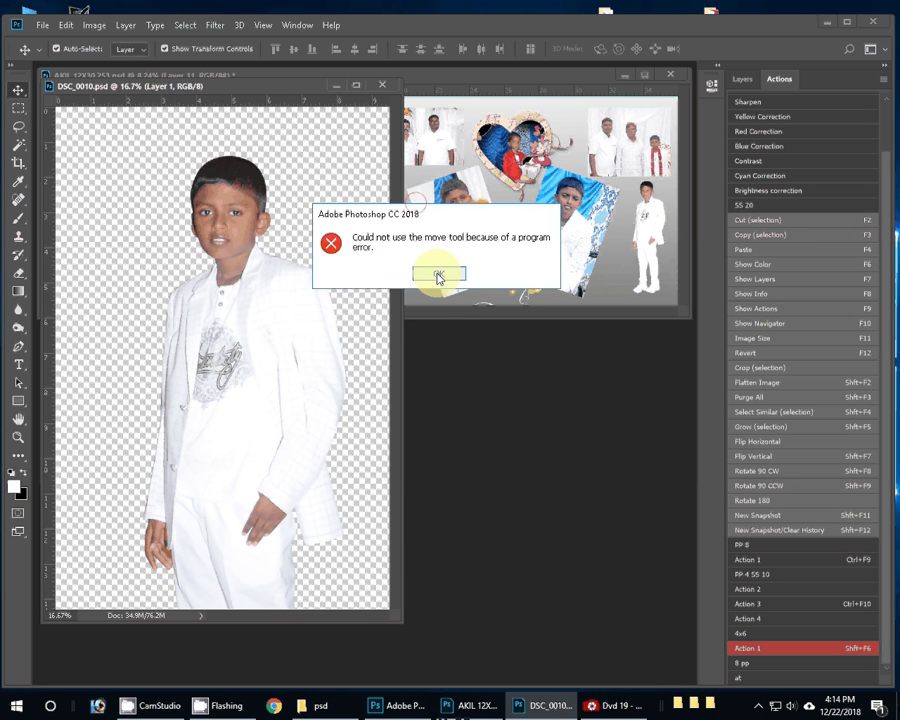
{"action": "left_click", "coordinate": [437, 277]}
{"action": "mouse_move", "coordinate": [300, 250]}
{"action": "left_mouse_down"}
{"action": "mouse_move", "coordinate": [466, 203]}
{"action": "mouse_move", "coordinate": [378, 225]}
{"action": "left_mouse_up"}
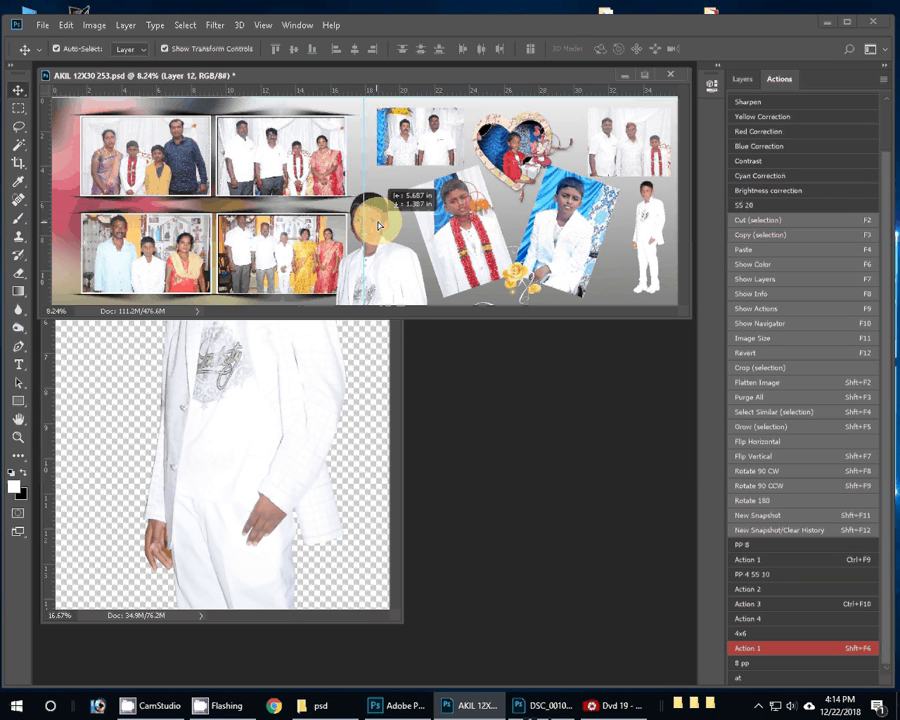
{"action": "key", "text": "ctrl+t"}
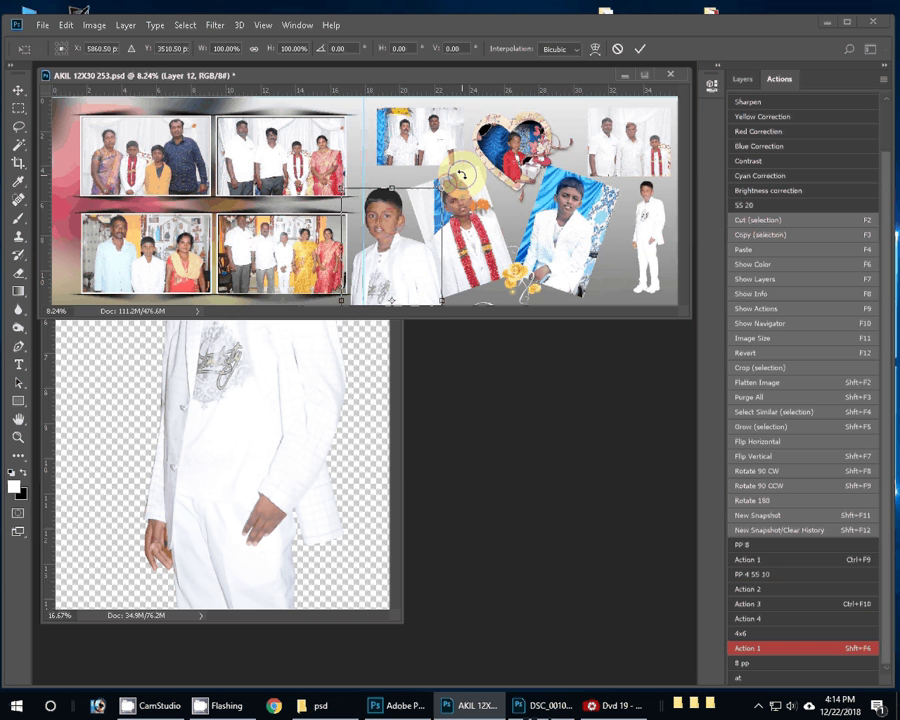
{"action": "right_click", "coordinate": [461, 175]}
{"action": "left_click", "coordinate": [420, 257]}
{"action": "left_click_drag", "start_coordinate": [420, 257], "coordinate": [424, 283]}
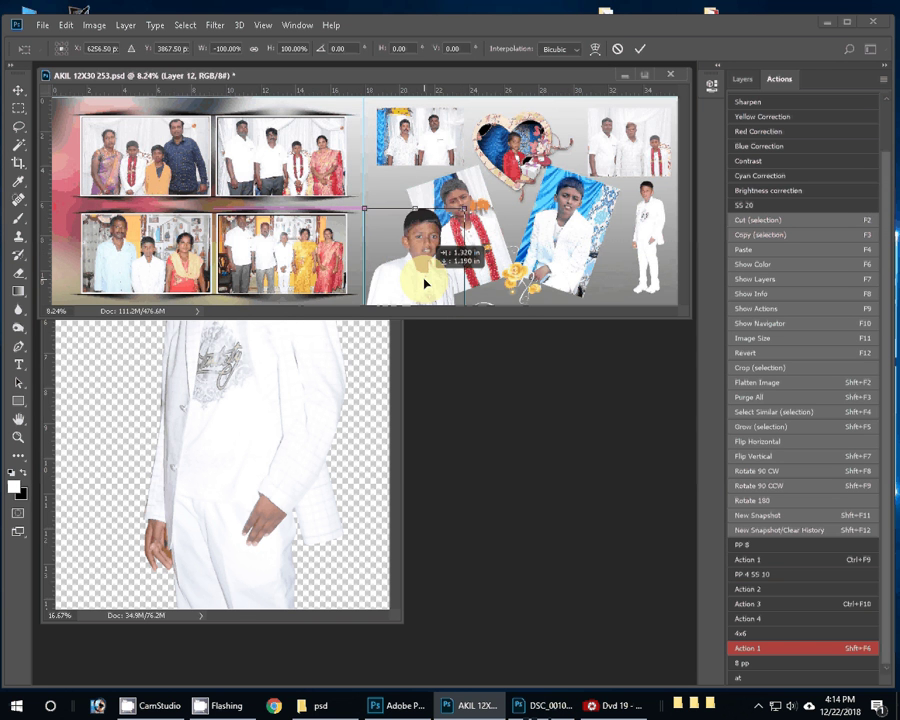
{"action": "mouse_move", "coordinate": [465, 208]}
{"action": "left_mouse_down"}
{"action": "mouse_move", "coordinate": [439, 262]}
{"action": "mouse_move", "coordinate": [414, 276]}
{"action": "mouse_move", "coordinate": [400, 227]}
{"action": "left_mouse_up"}
{"action": "key", "text": "Return"}
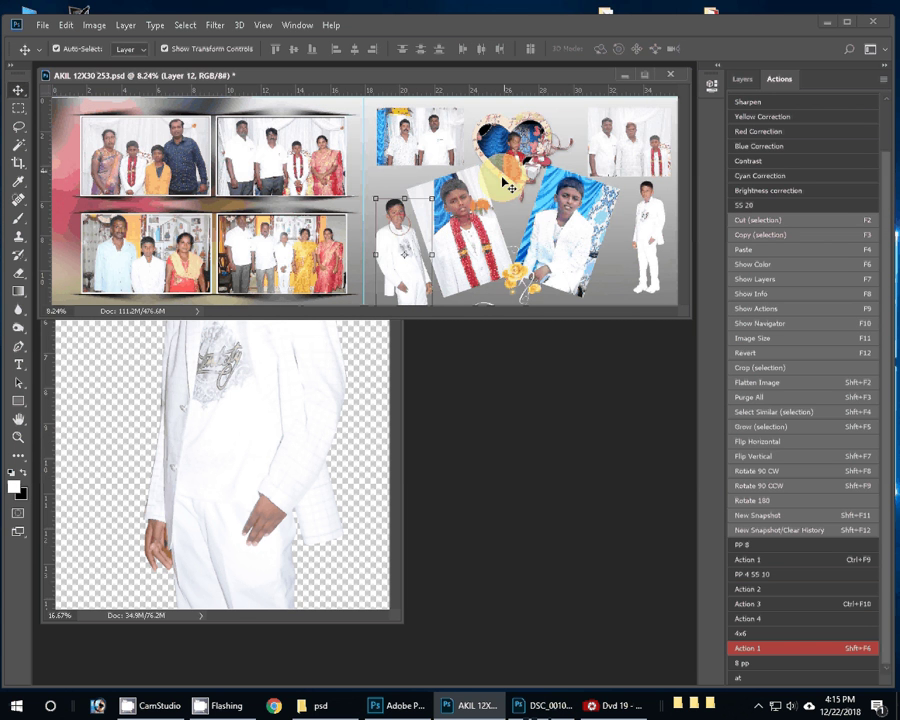
Tilt the boy about 10 degrees and start Save As for the spread.
{"action": "key", "text": "ctrl+t"}
{"action": "mouse_move", "coordinate": [509, 185]}
{"action": "left_mouse_down"}
{"action": "mouse_move", "coordinate": [462, 183]}
{"action": "mouse_move", "coordinate": [507, 124]}
{"action": "left_mouse_up"}
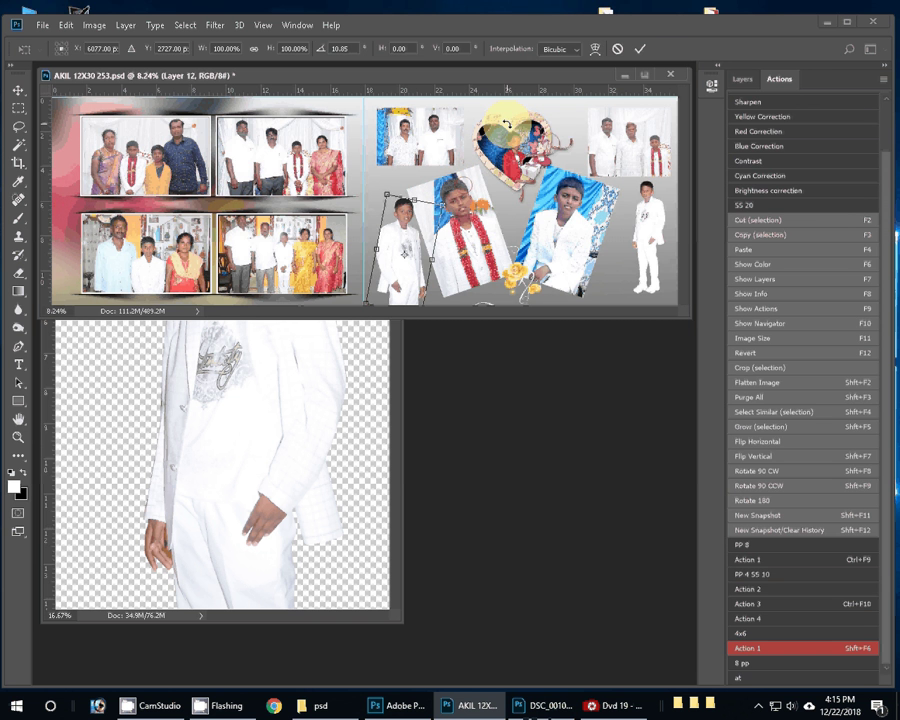
{"action": "key", "text": "Return"}
{"action": "left_click", "coordinate": [395, 258]}
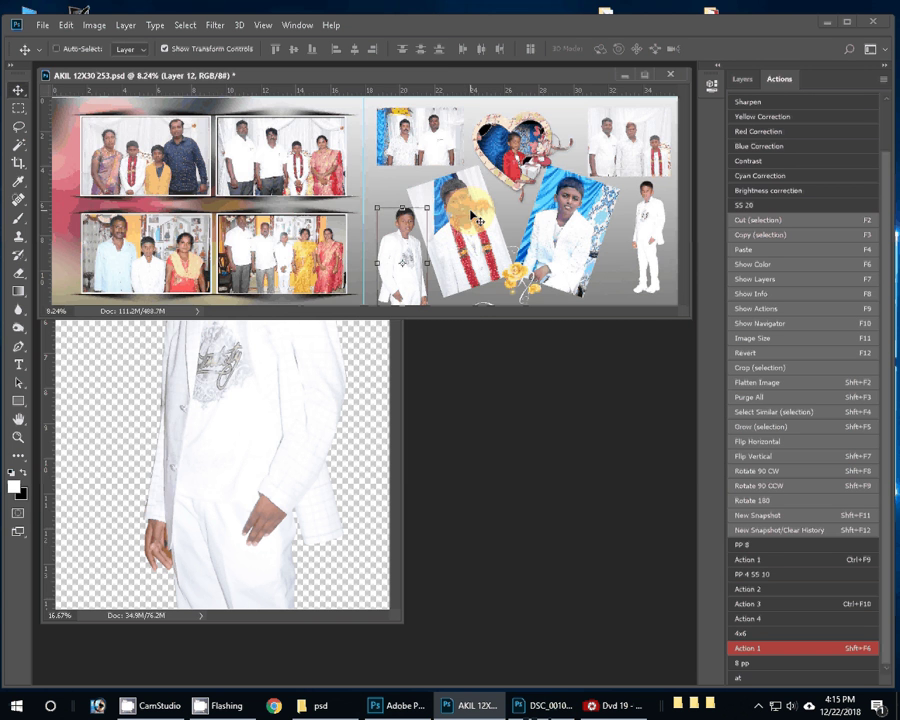
{"action": "key", "text": "ctrl+shift+s"}
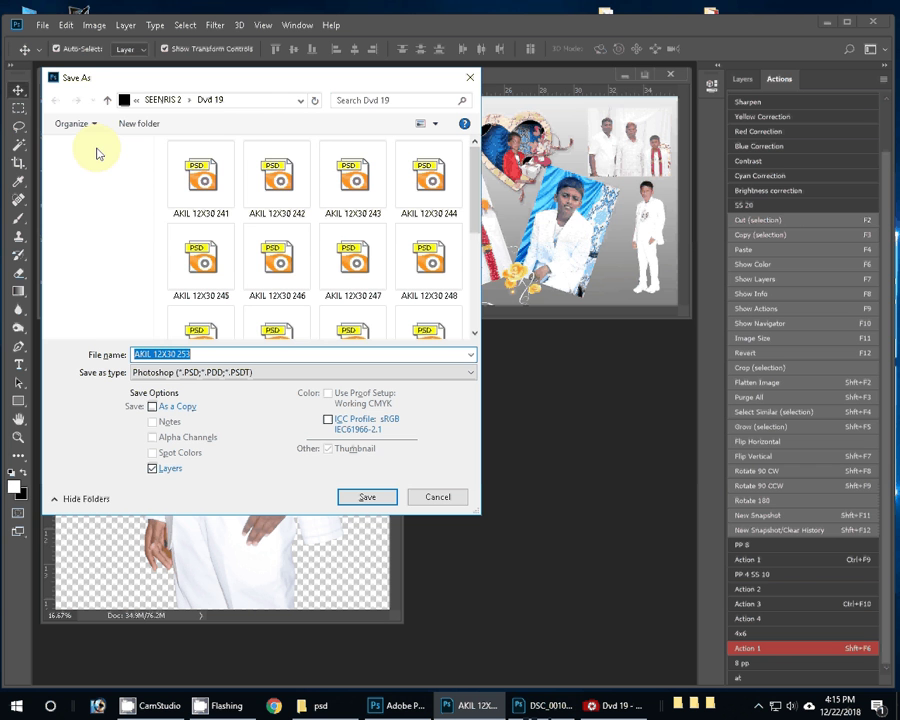
Navigate the Save As location up to Local Disk (D:).
{"action": "left_click", "coordinate": [300, 101]}
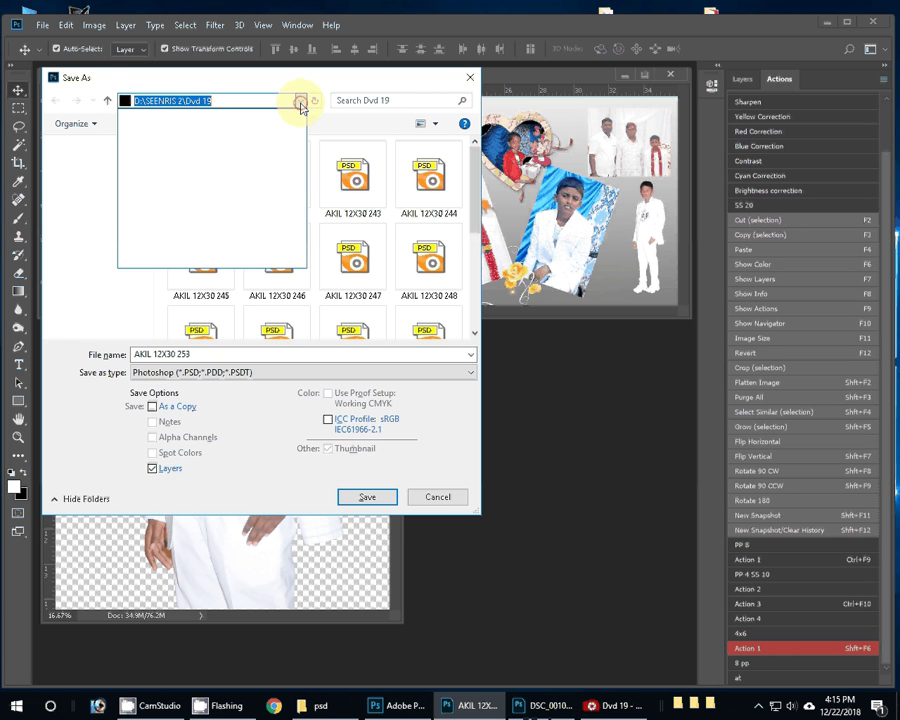
{"action": "left_click", "coordinate": [303, 101]}
{"action": "left_click", "coordinate": [303, 101]}
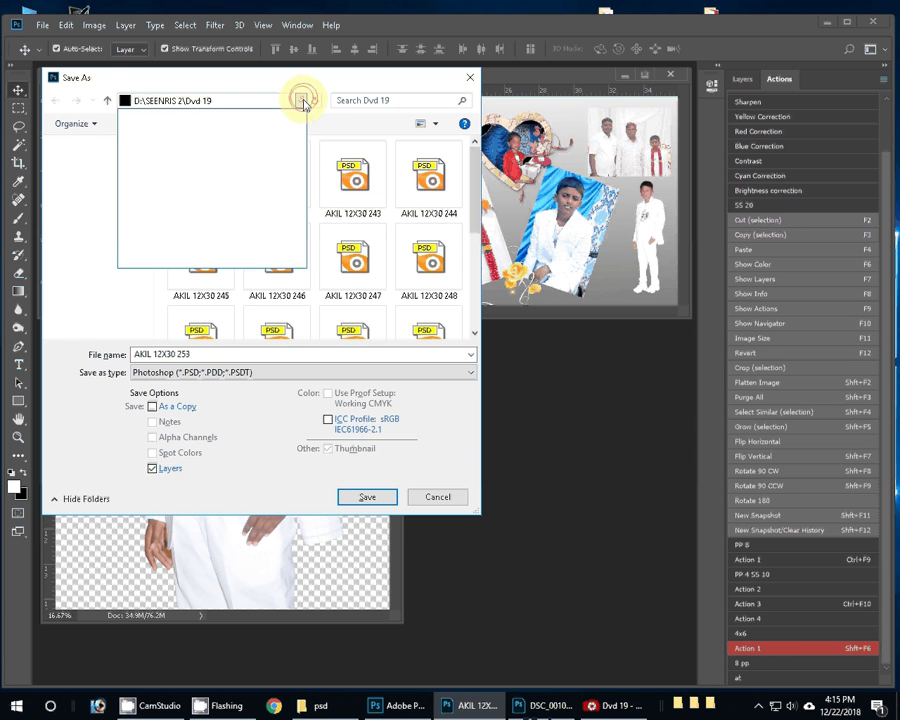
{"action": "left_click", "coordinate": [303, 101]}
{"action": "left_click", "coordinate": [137, 100]}
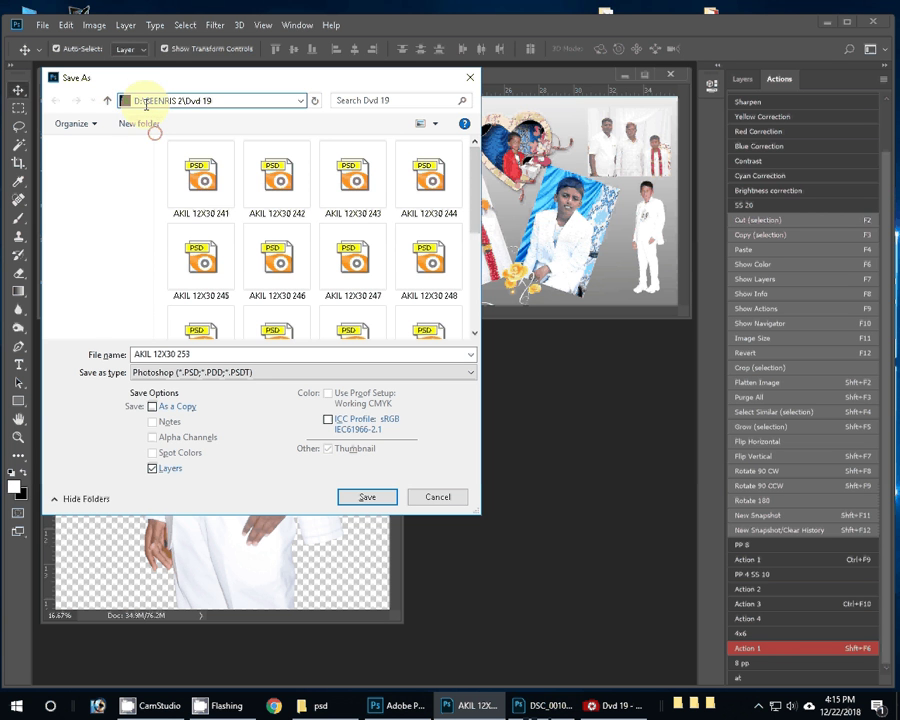
{"action": "left_click", "coordinate": [301, 101]}
{"action": "left_click", "coordinate": [302, 103]}
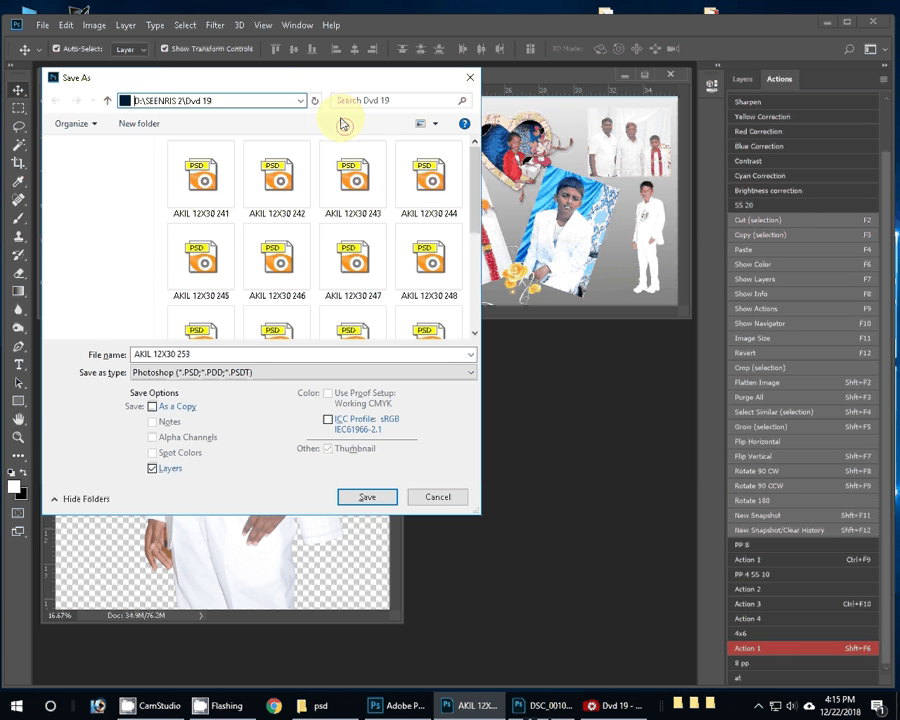
{"action": "left_click", "coordinate": [278, 163]}
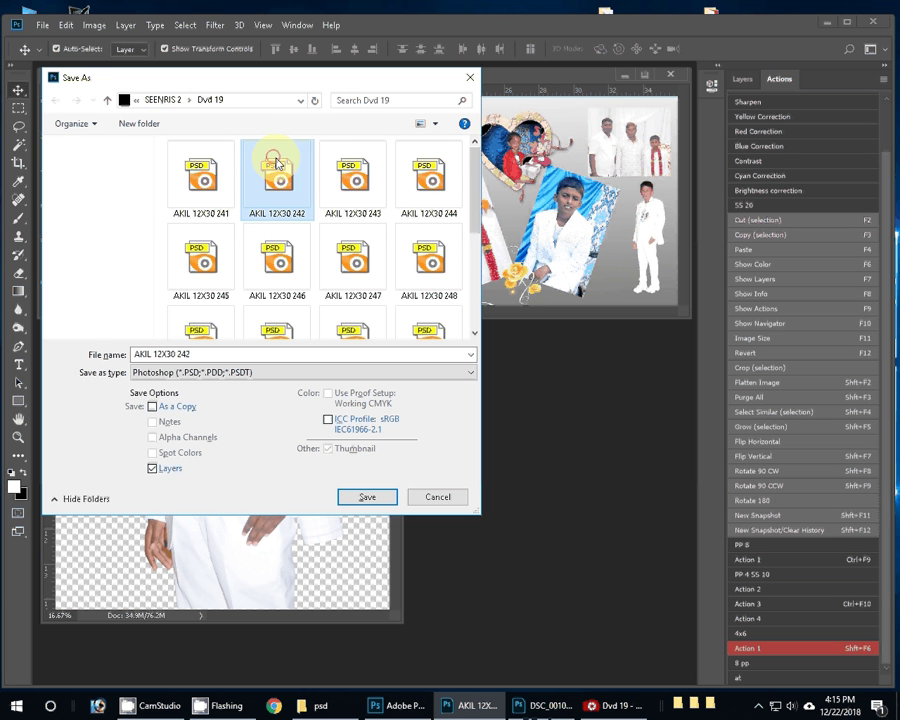
{"action": "key", "text": "alt+Up"}
{"action": "left_click", "coordinate": [301, 101]}
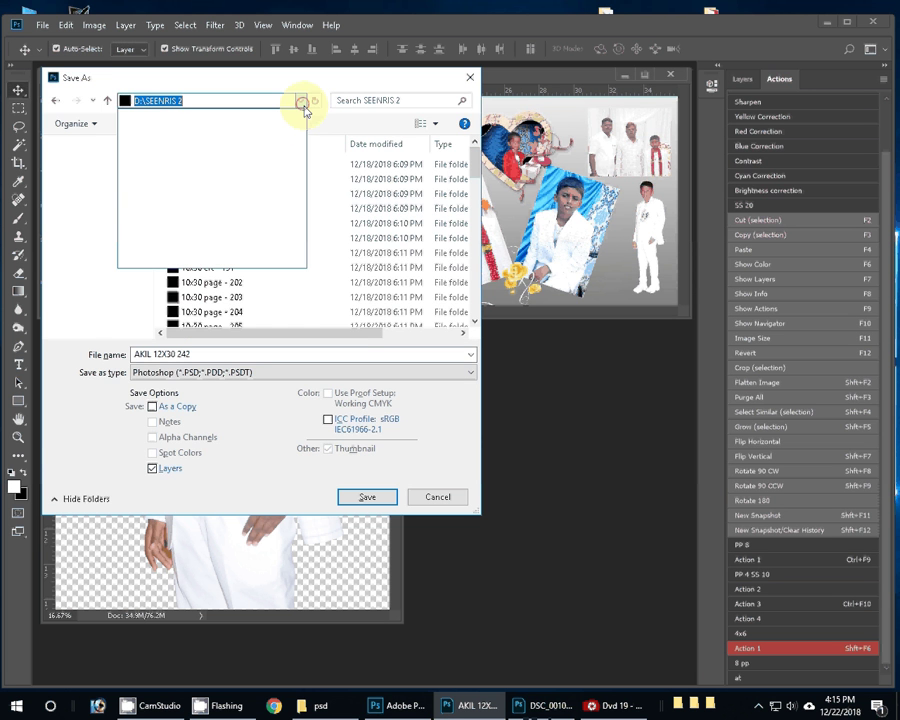
{"action": "left_click", "coordinate": [140, 102]}
{"action": "left_click", "coordinate": [133, 102]}
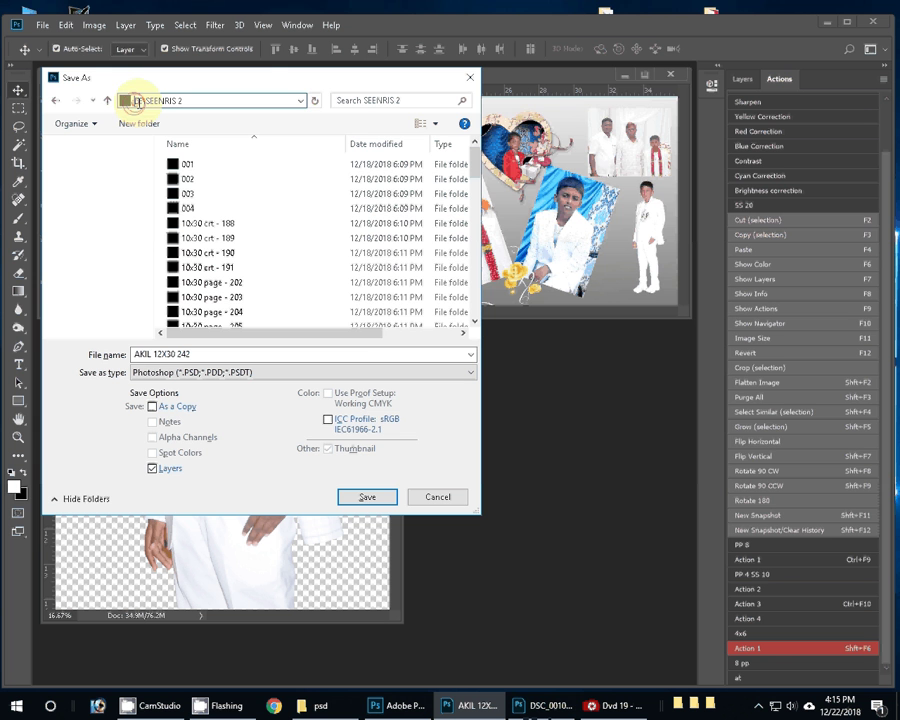
{"action": "left_click_drag", "start_coordinate": [133, 101], "coordinate": [269, 101]}
{"action": "left_click", "coordinate": [302, 104]}
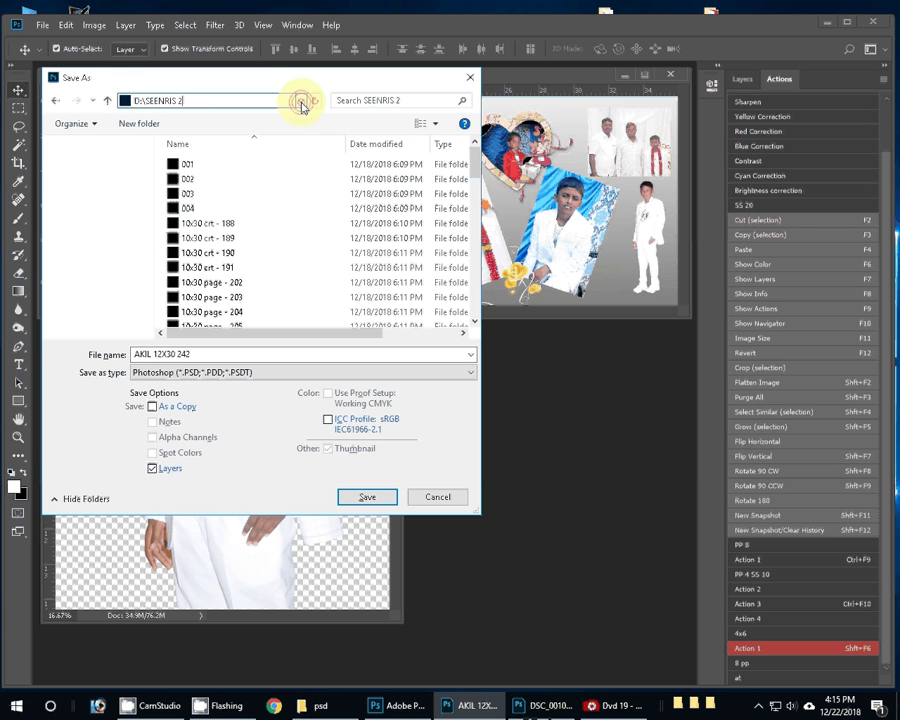
{"action": "left_click", "coordinate": [108, 101]}
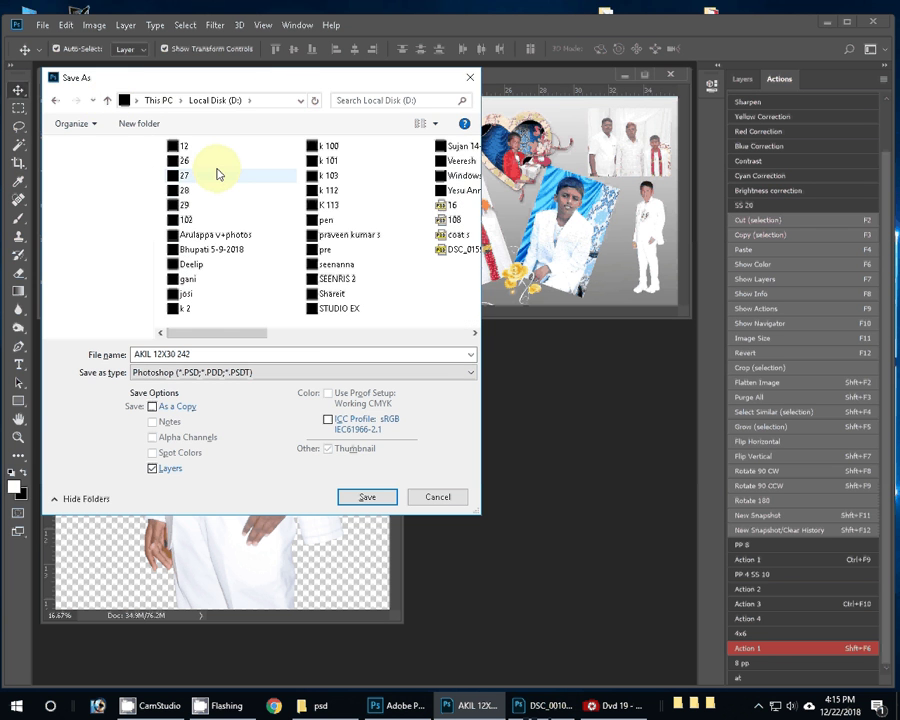
Save the spread as 26.psd in the k 100 folder.
{"action": "left_click", "coordinate": [330, 147]}
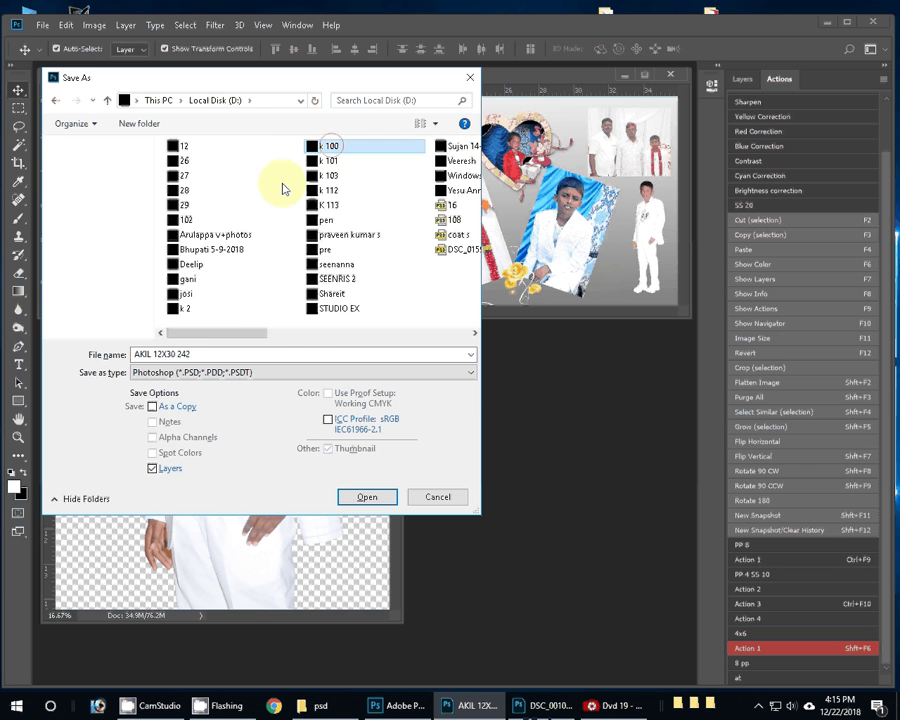
{"action": "key", "text": "Return"}
{"action": "triple_click", "coordinate": [200, 355]}
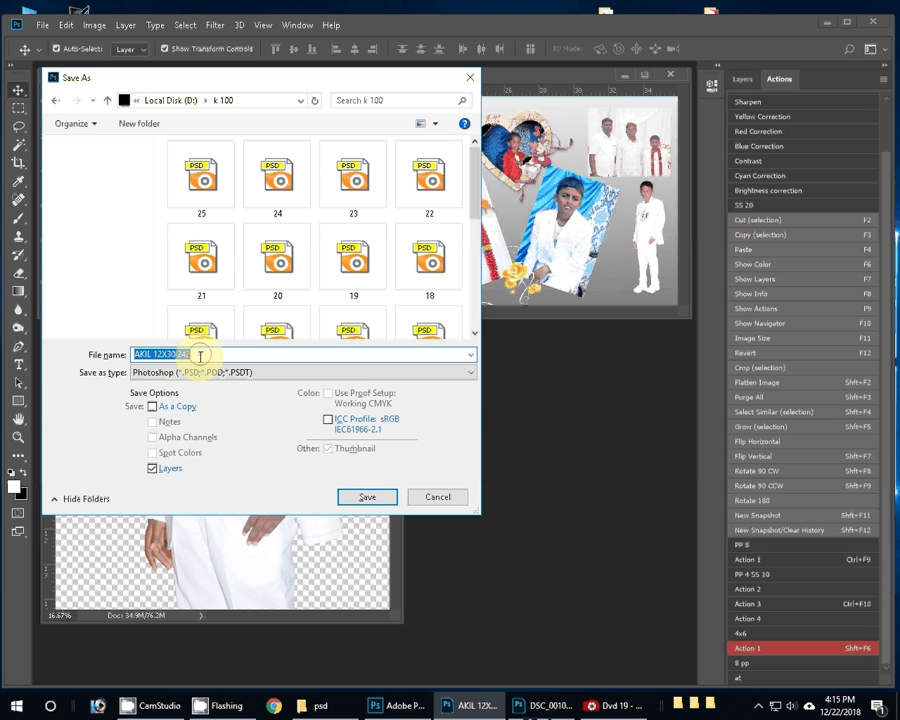
{"action": "type", "text": "26"}
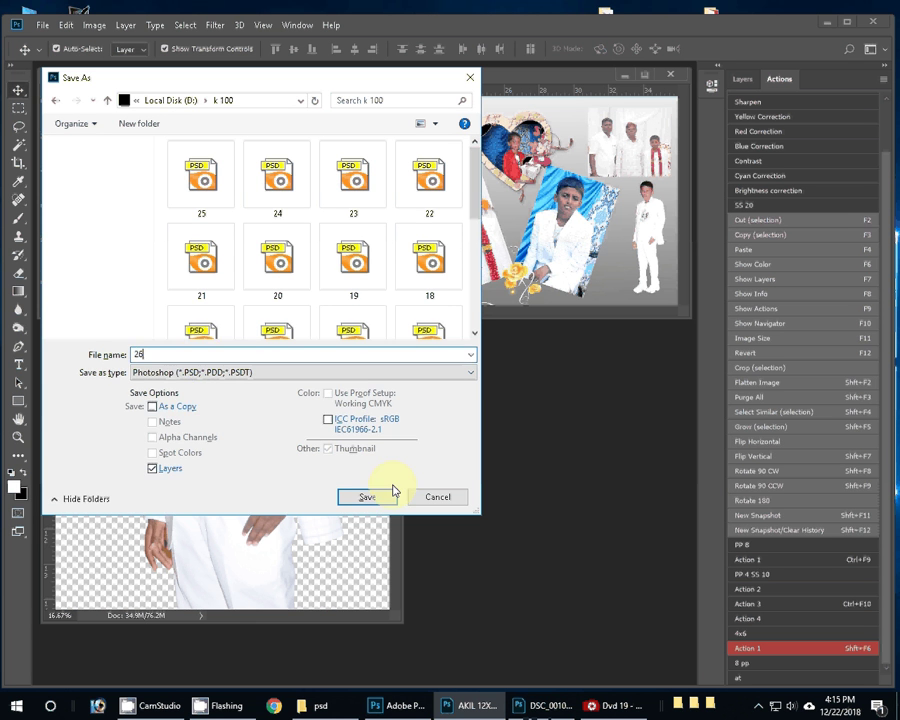
{"action": "left_click", "coordinate": [392, 494]}
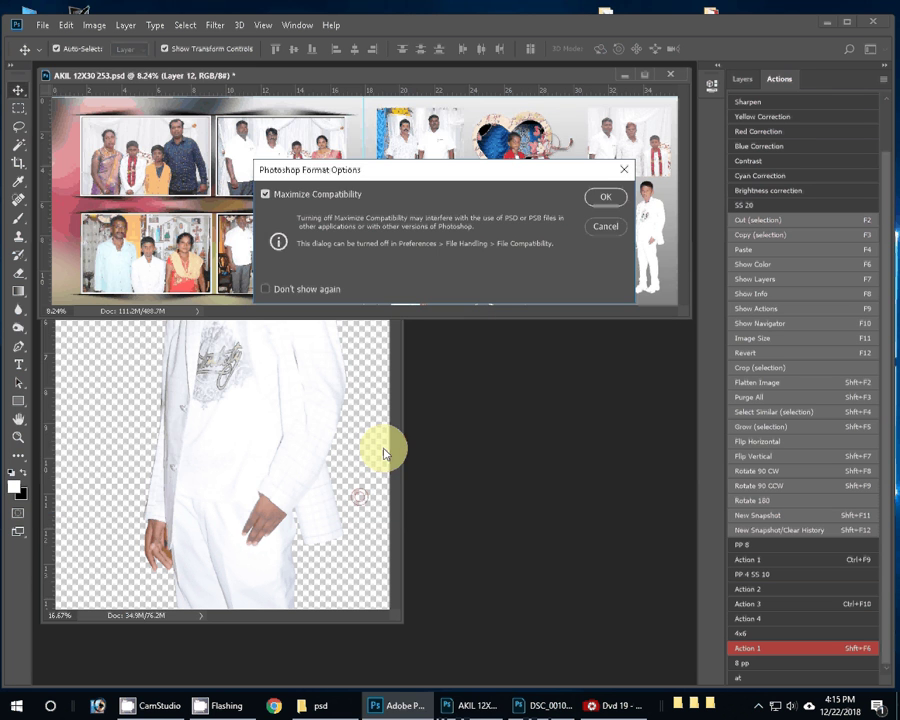
{"action": "left_click", "coordinate": [607, 198]}
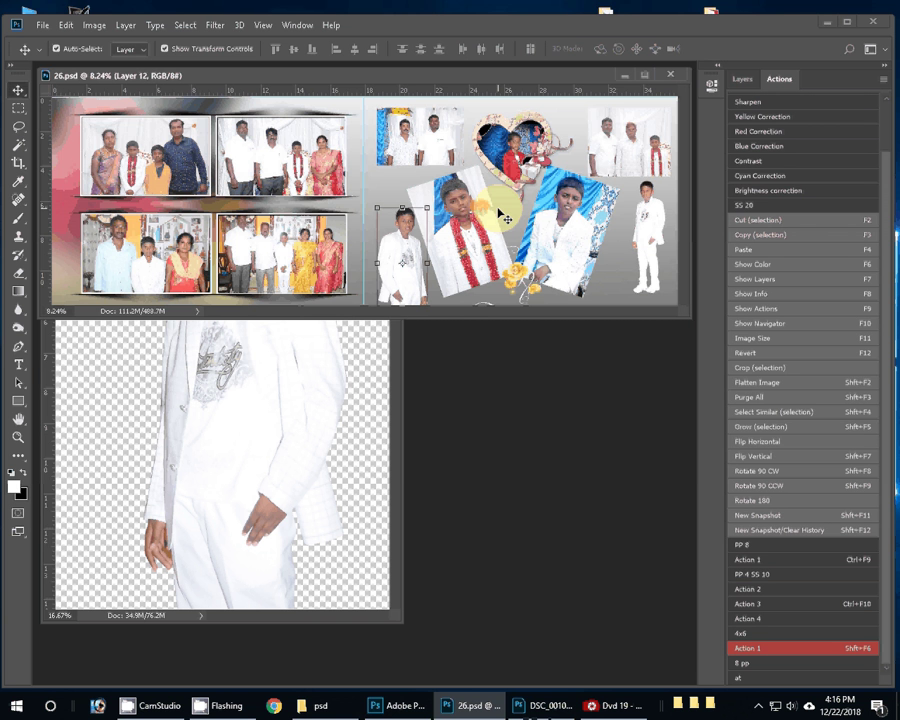
Verify in the Open dialog that 26.psd was saved in the k 100 folder, then cancel.
{"action": "left_click", "coordinate": [558, 422]}
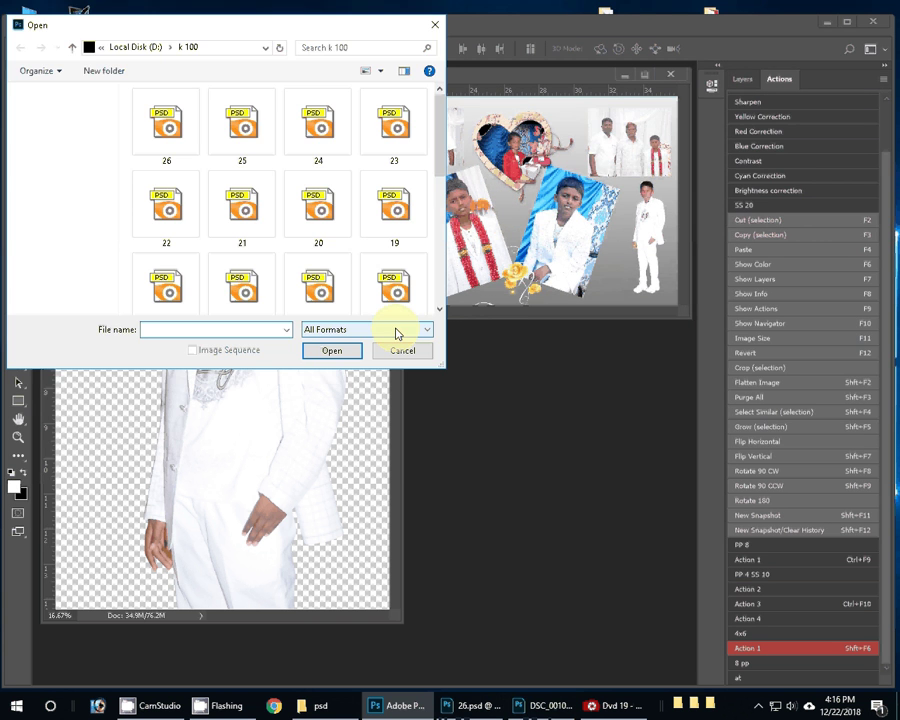
{"action": "left_click", "coordinate": [399, 348]}
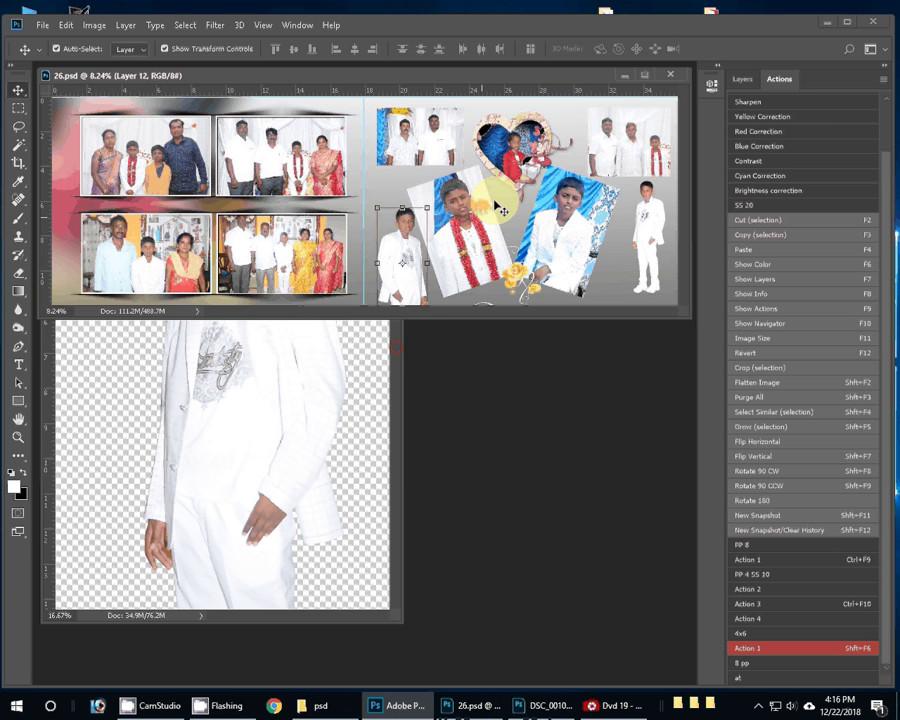
{"action": "double_click", "coordinate": [566, 370]}
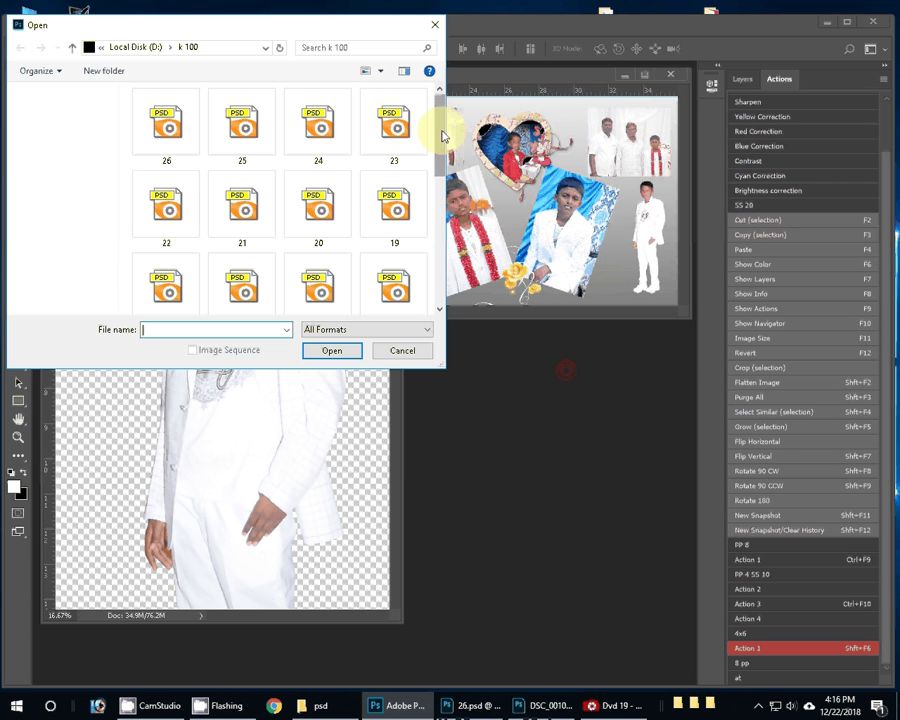
{"action": "left_click", "coordinate": [172, 138]}
{"action": "left_click", "coordinate": [402, 351]}
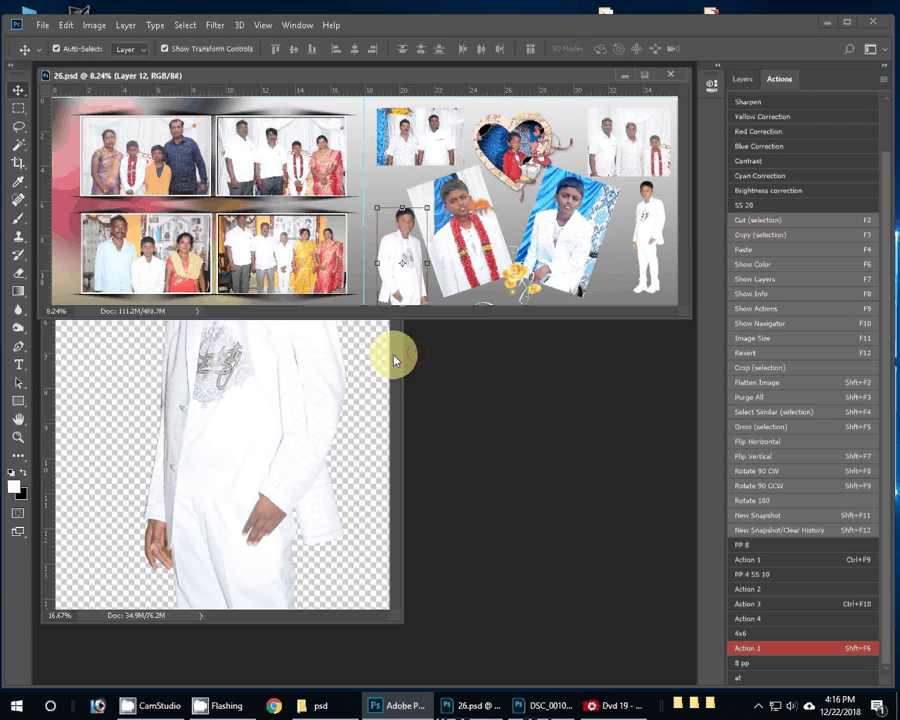
Close 26.psd and DSC_0010.psd and bring the psd folder window forward.
{"action": "key", "text": "ctrl+w"}
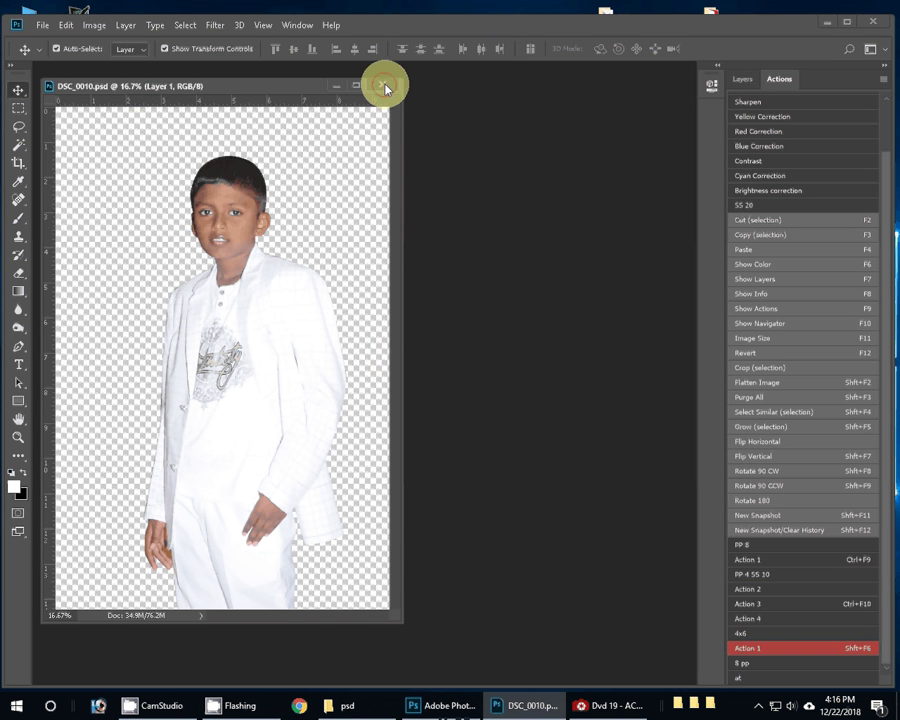
{"action": "left_click", "coordinate": [386, 87]}
{"action": "left_click", "coordinate": [412, 708]}
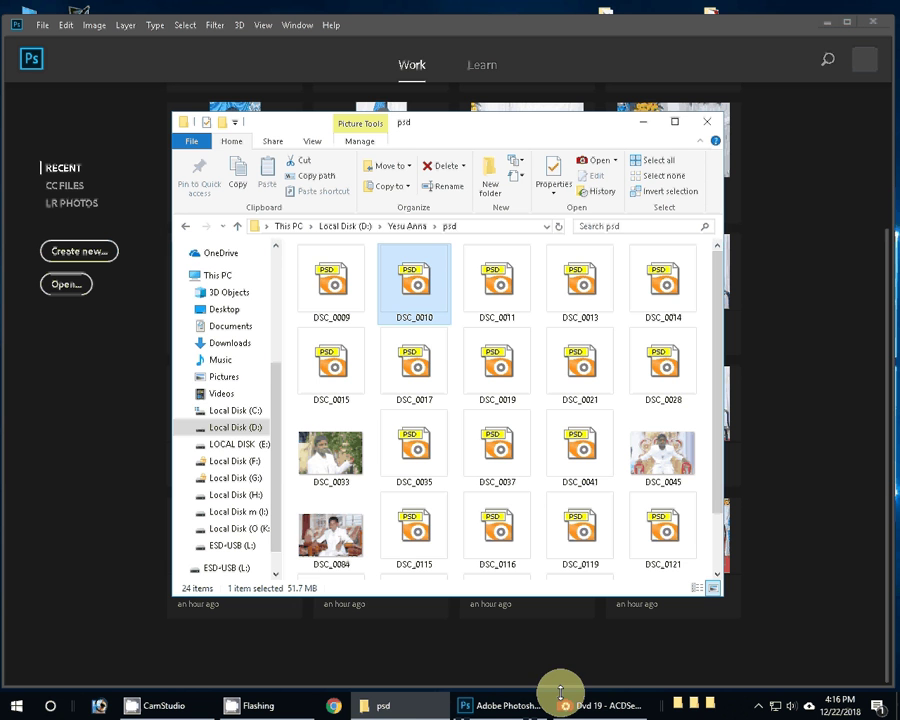
Hide the Yesu Anna folder and drag AKIL 12X30 252 from ACDSee's Dvd 19 into Photoshop.
{"action": "left_click", "coordinate": [237, 227]}
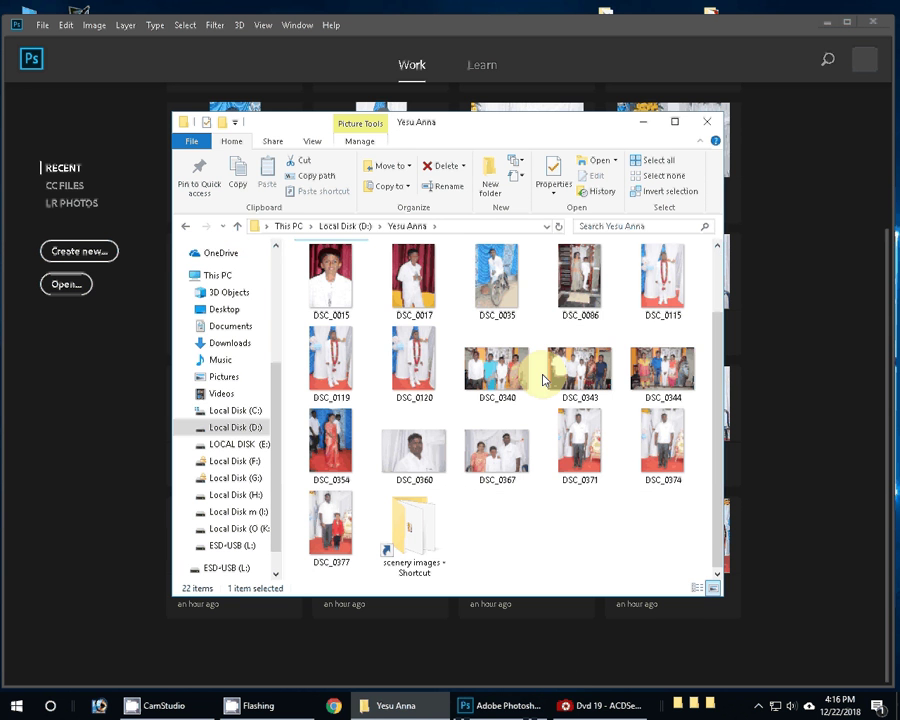
{"action": "left_click", "coordinate": [89, 492]}
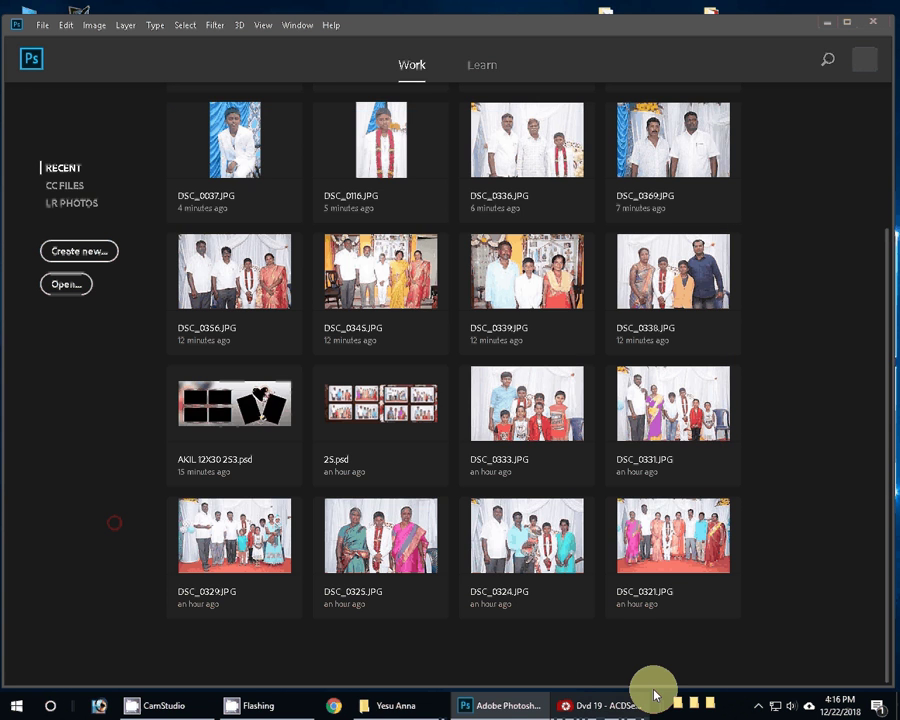
{"action": "left_click", "coordinate": [650, 698]}
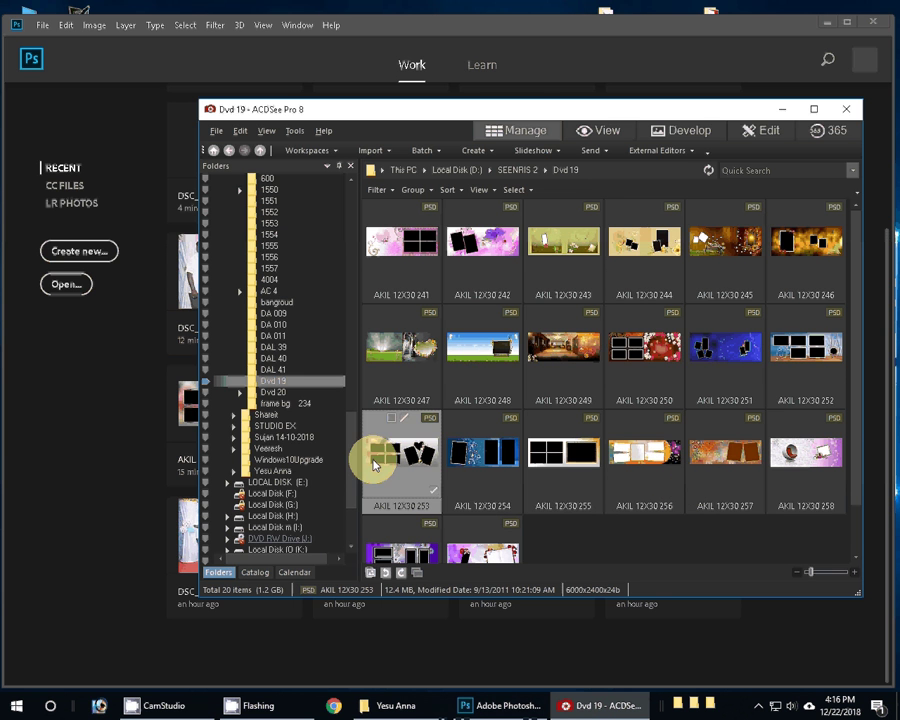
{"action": "mouse_move", "coordinate": [805, 350]}
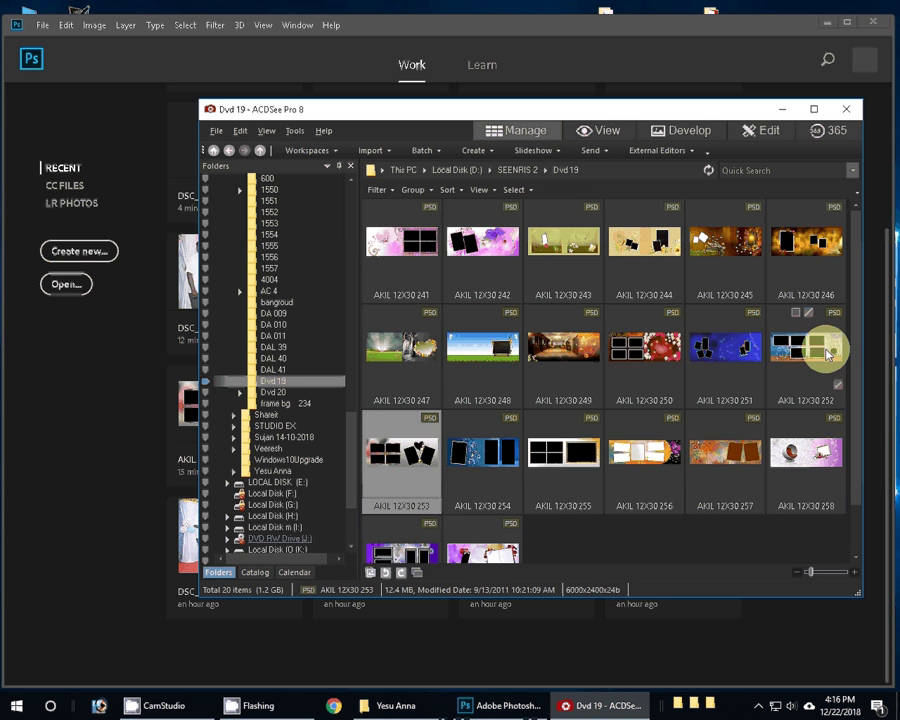
{"action": "left_click", "coordinate": [820, 347]}
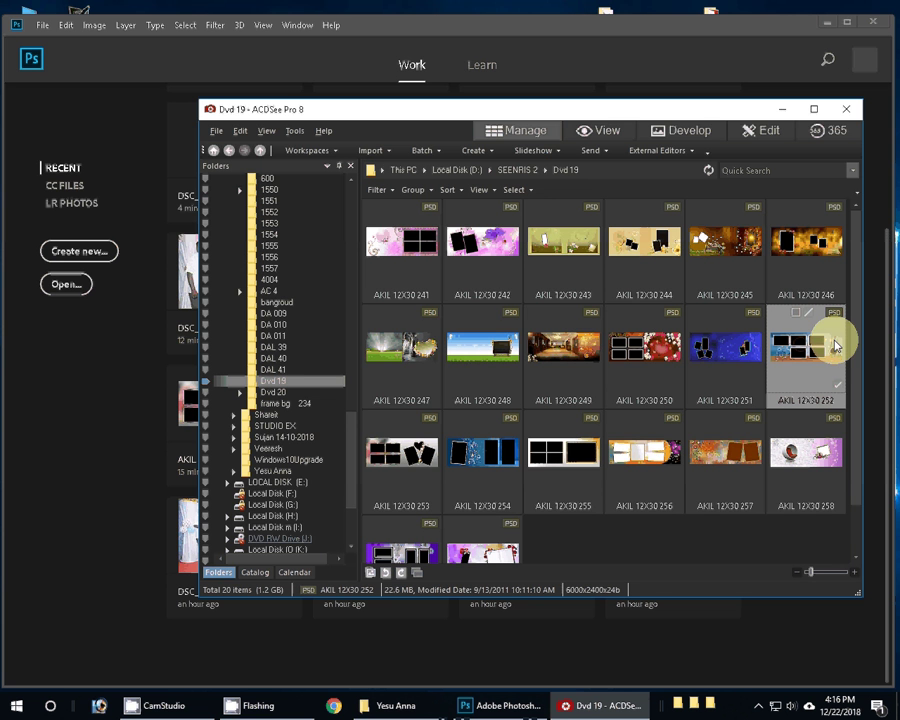
{"action": "mouse_move", "coordinate": [836, 346]}
{"action": "left_mouse_down"}
{"action": "mouse_move", "coordinate": [348, 372]}
{"action": "mouse_move", "coordinate": [95, 416]}
{"action": "left_mouse_up"}
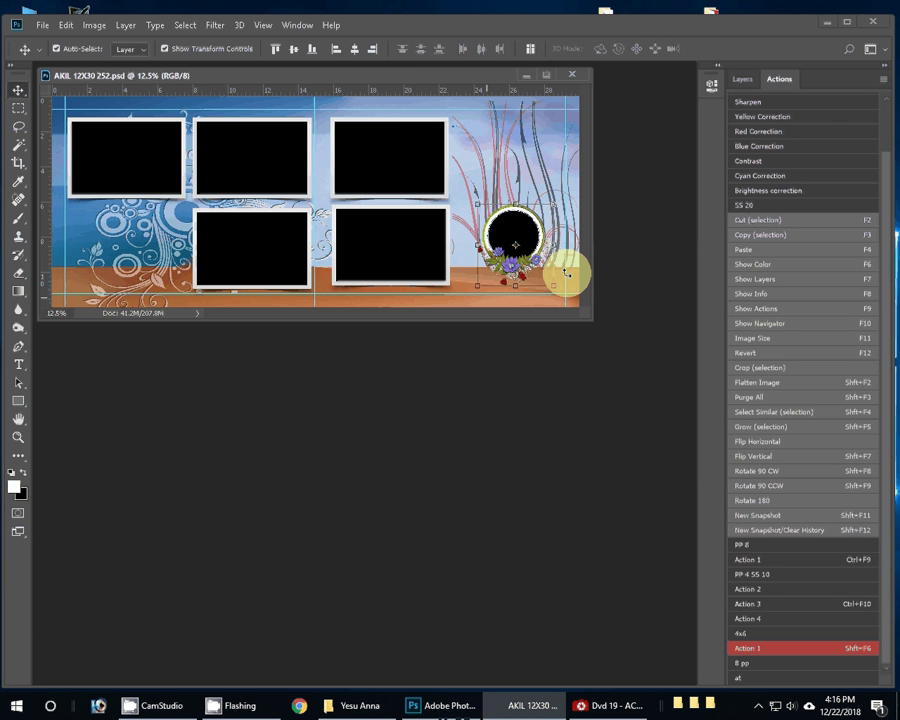
{"action": "right_click", "coordinate": [415, 88]}
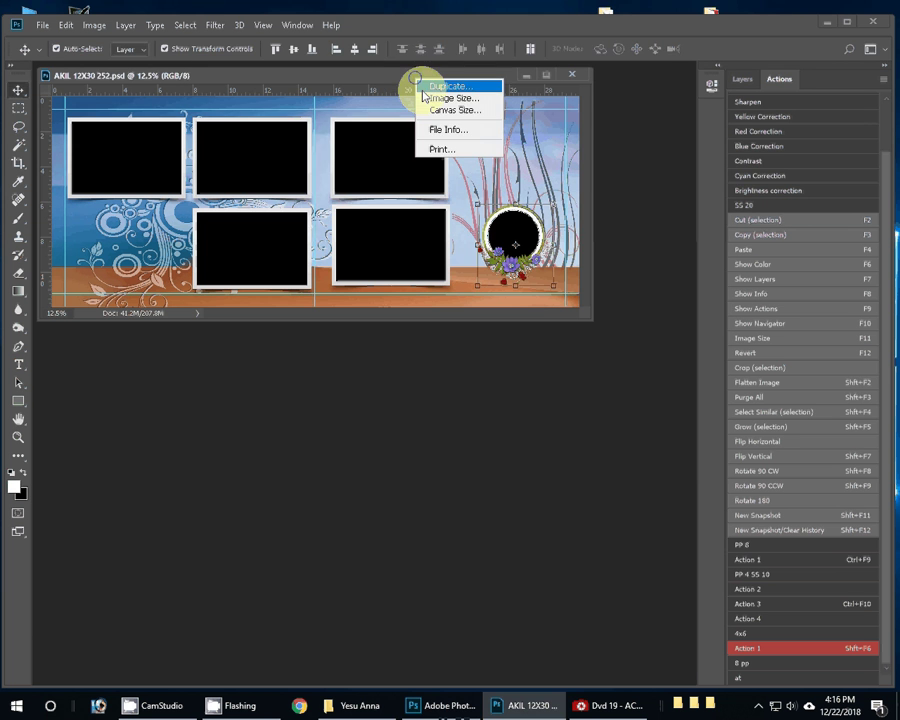
{"action": "left_click", "coordinate": [432, 92]}
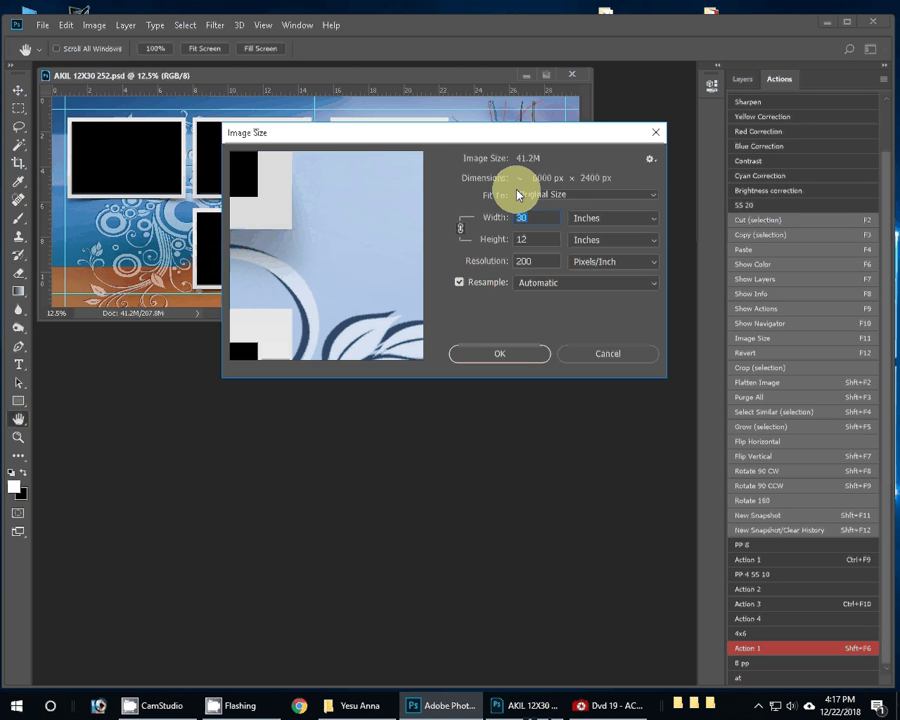
{"action": "type", "text": "3"}
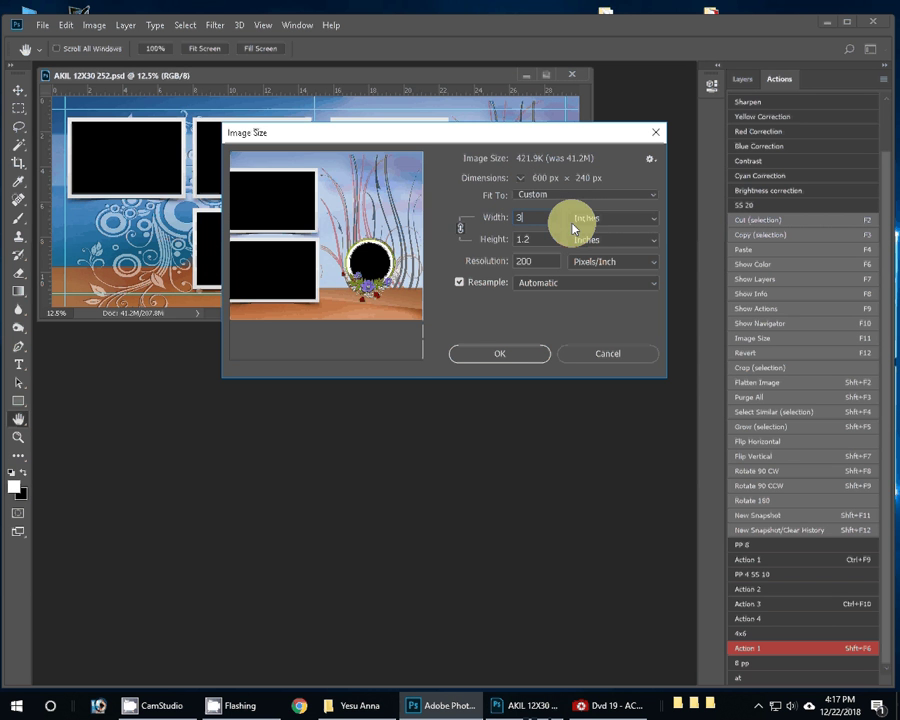
{"action": "type", "text": "6"}
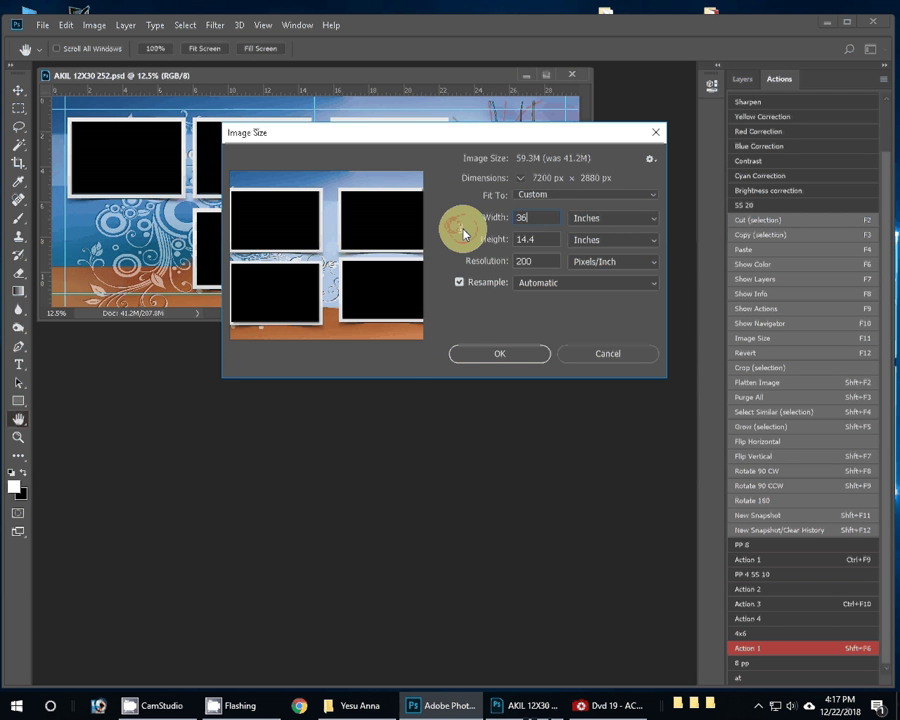
{"action": "key", "text": "Tab"}
{"action": "type", "text": "1"}
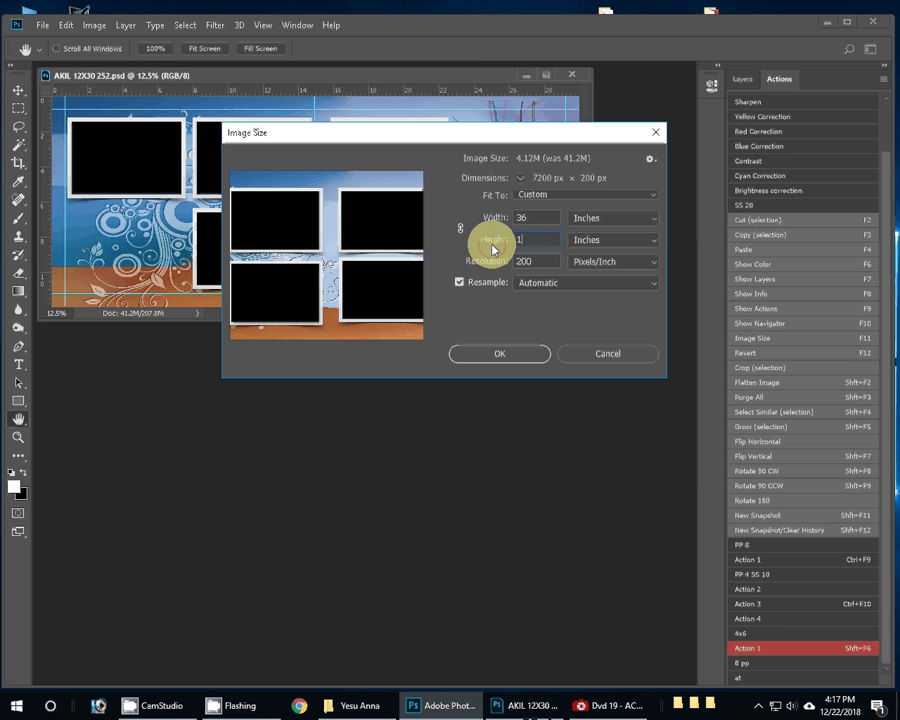
{"action": "type", "text": "2"}
{"action": "left_click", "coordinate": [519, 358]}
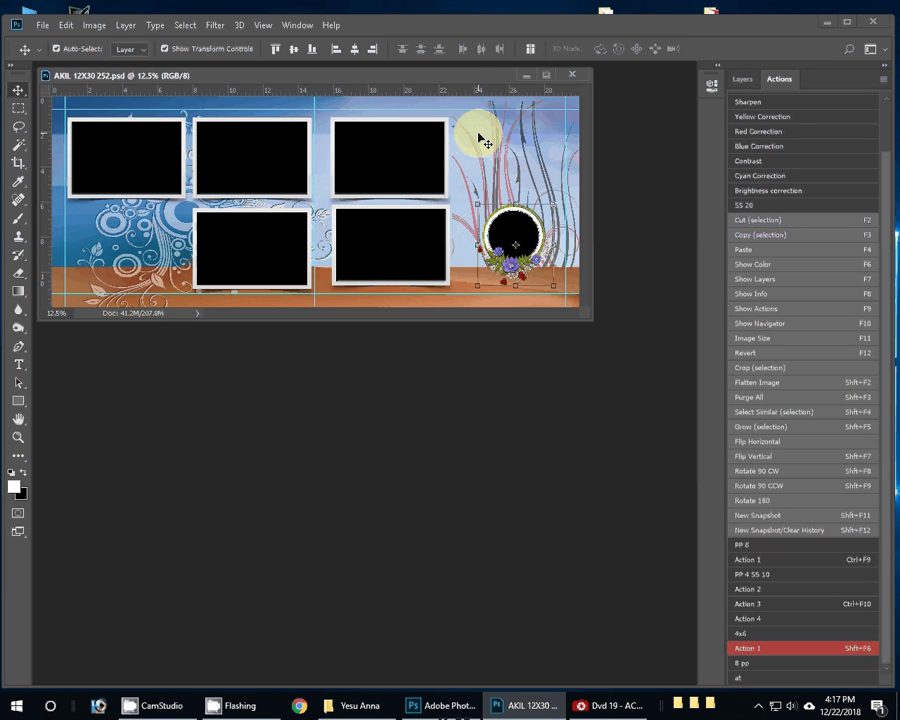
{"action": "right_click", "coordinate": [428, 75]}
{"action": "left_click", "coordinate": [444, 93]}
{"action": "type", "text": "36"}
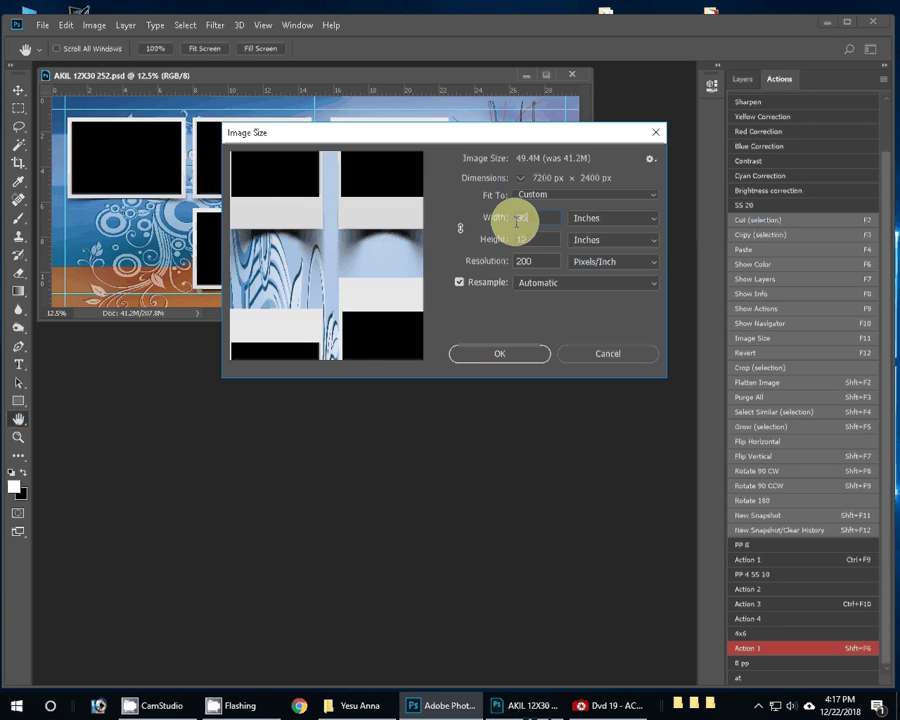
{"action": "left_click", "coordinate": [504, 356]}
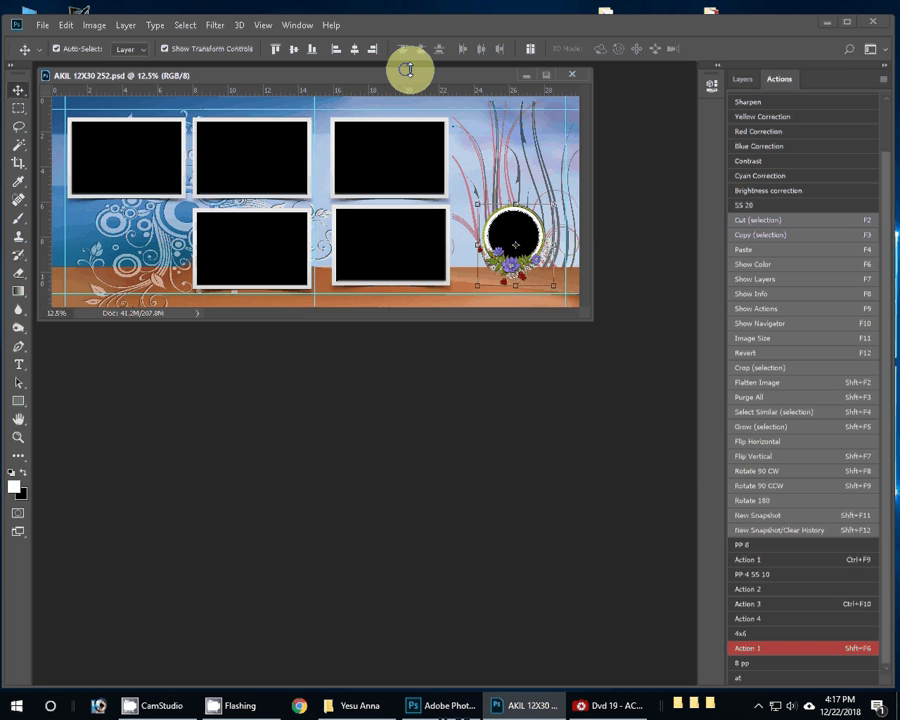
{"action": "right_click", "coordinate": [407, 70]}
{"action": "left_click", "coordinate": [446, 100]}
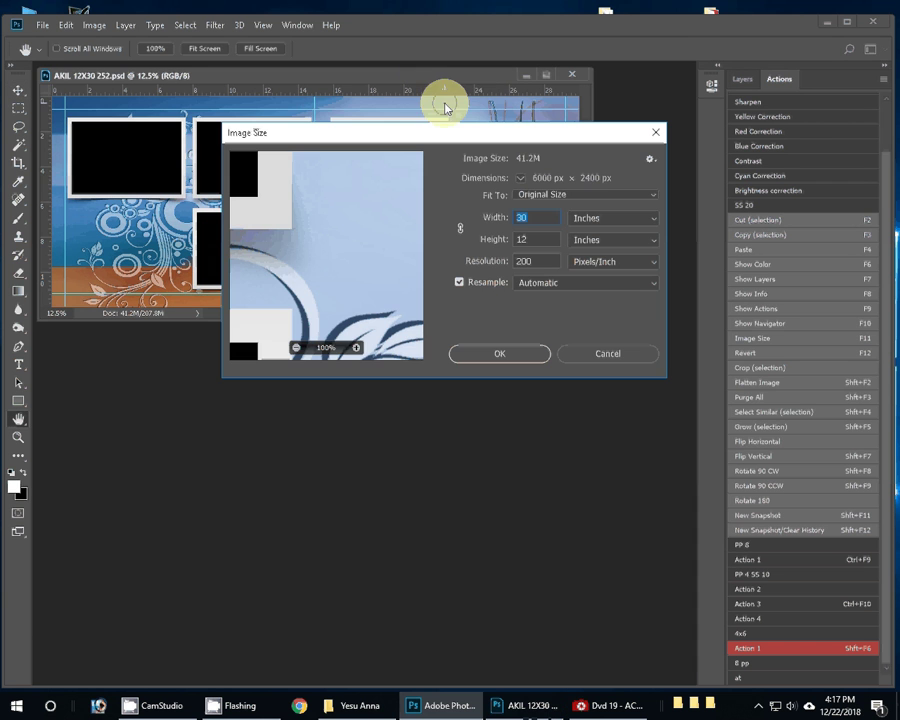
{"action": "left_click", "coordinate": [531, 305]}
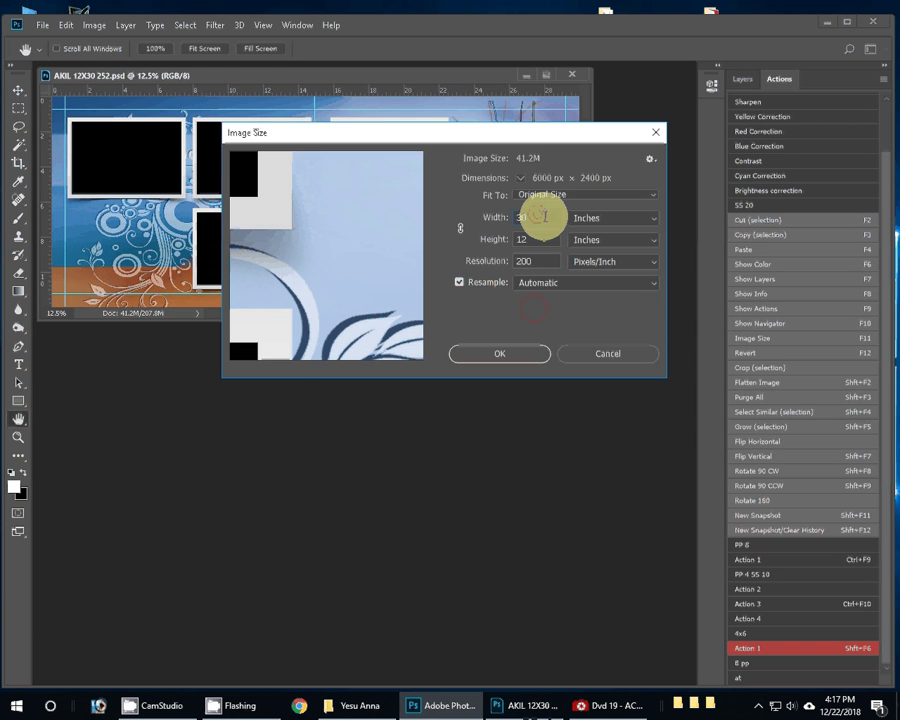
{"action": "left_click", "coordinate": [491, 222]}
{"action": "type", "text": "36"}
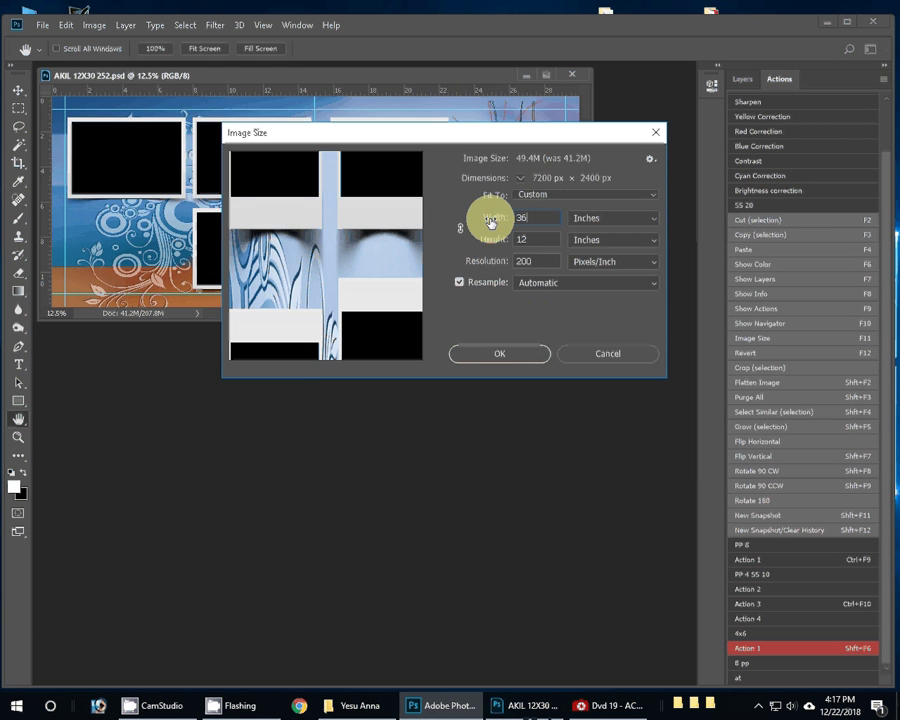
{"action": "left_click", "coordinate": [517, 355]}
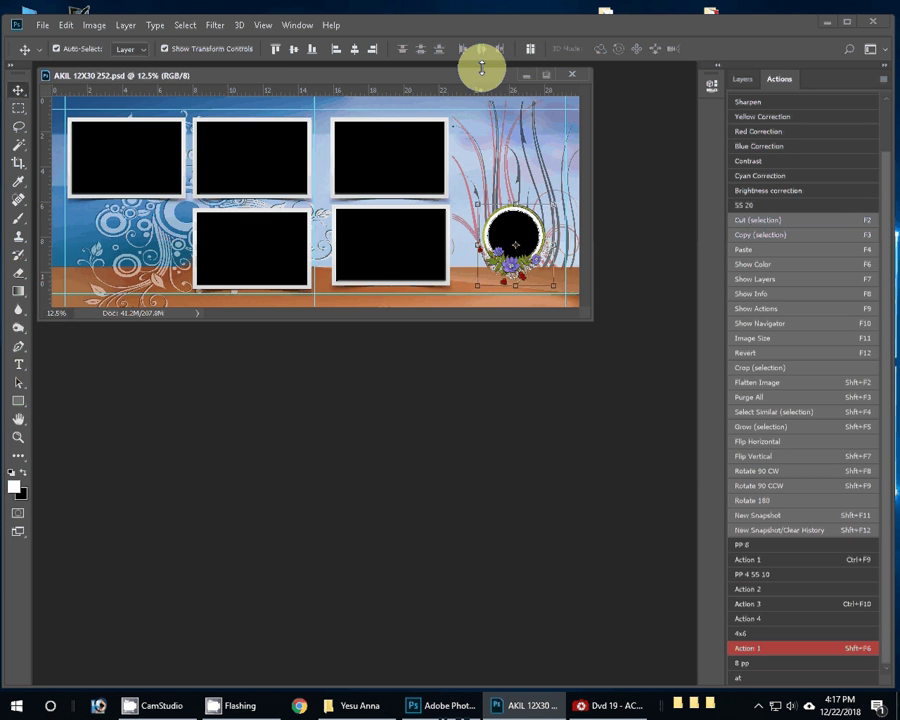
{"action": "left_click_drag", "start_coordinate": [484, 73], "coordinate": [550, 299]}
{"action": "left_click", "coordinate": [18, 437]}
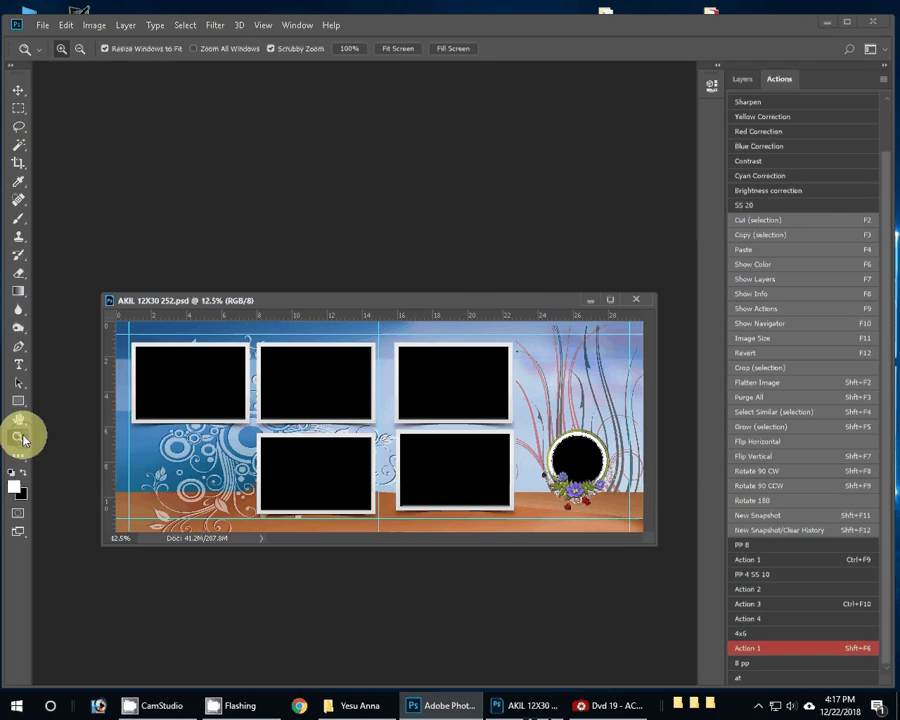
{"action": "left_click_drag", "start_coordinate": [376, 401], "coordinate": [392, 405]}
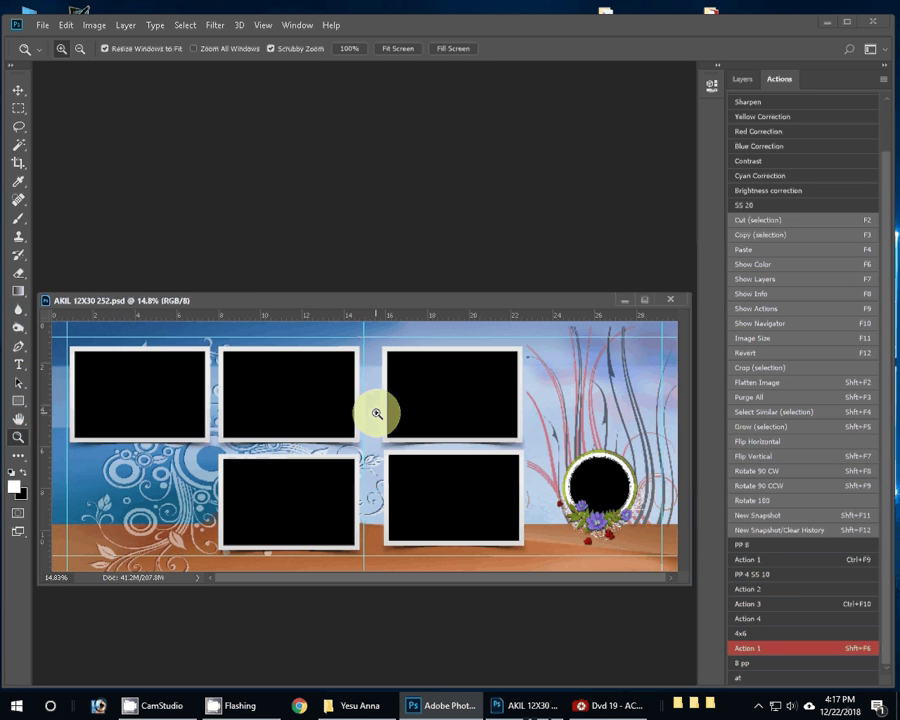
{"action": "left_click", "coordinate": [93, 25]}
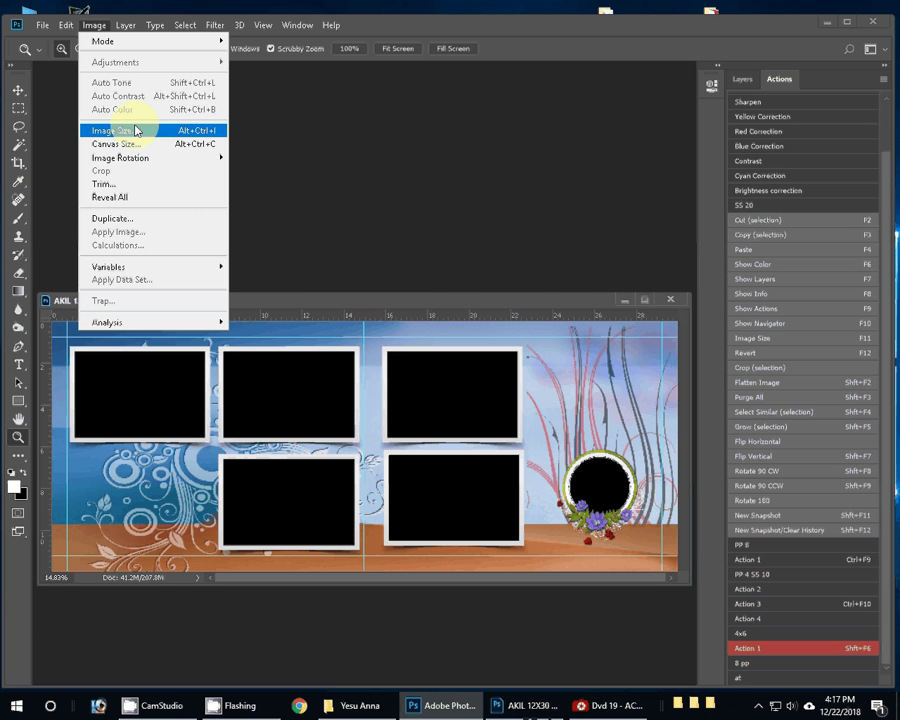
{"action": "left_click", "coordinate": [137, 131]}
{"action": "key", "text": "BackSpace"}
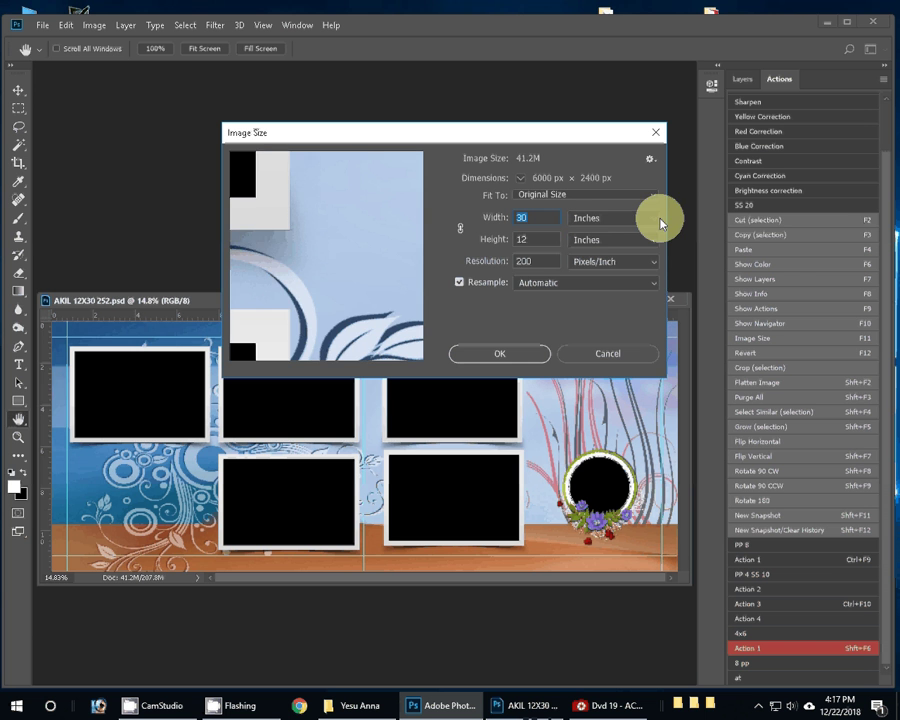
{"action": "type", "text": "36"}
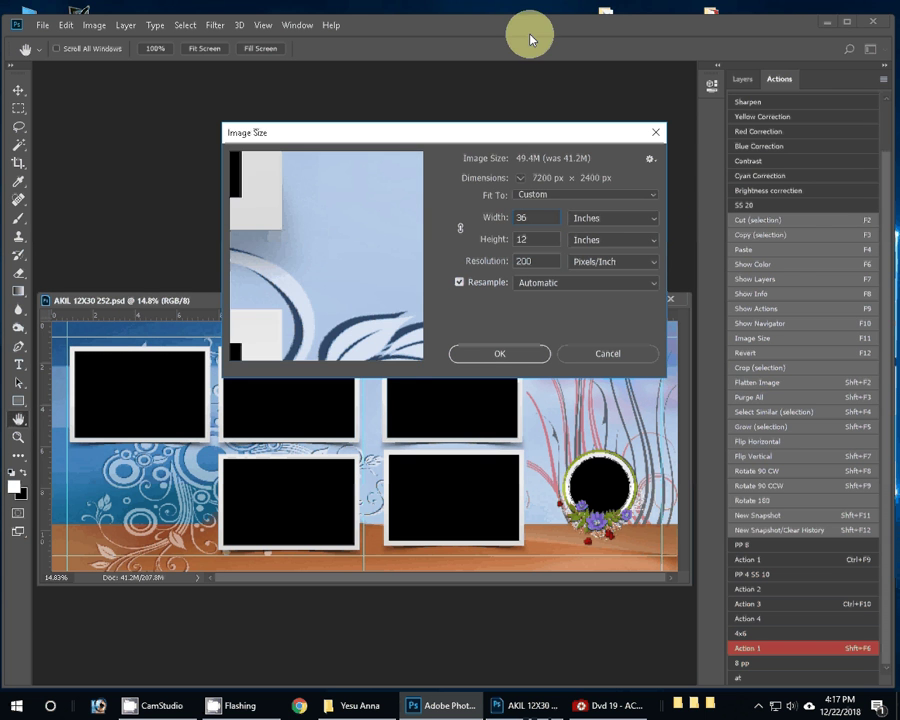
{"action": "left_click", "coordinate": [513, 358]}
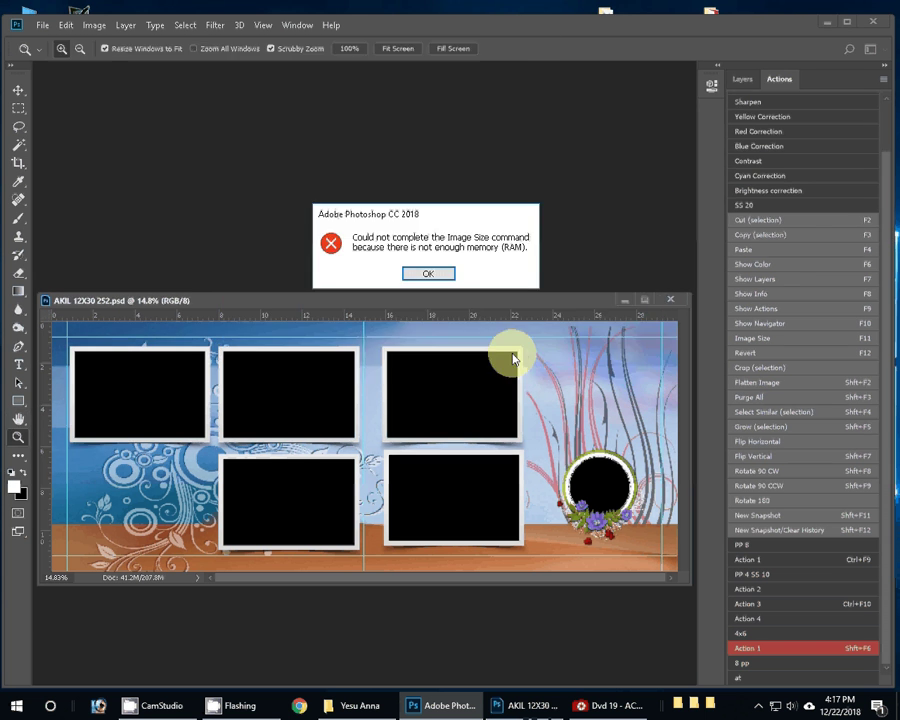
{"action": "left_click", "coordinate": [425, 274]}
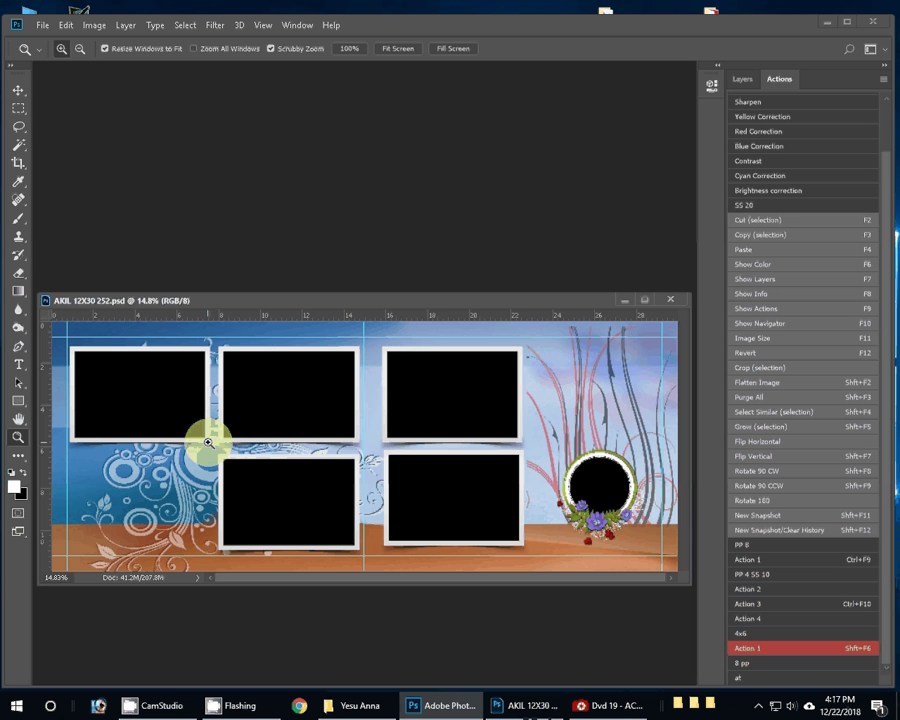
Check the spread at Actual Pixels, Print Size and Fit on Screen zoom levels.
{"action": "right_click", "coordinate": [247, 455]}
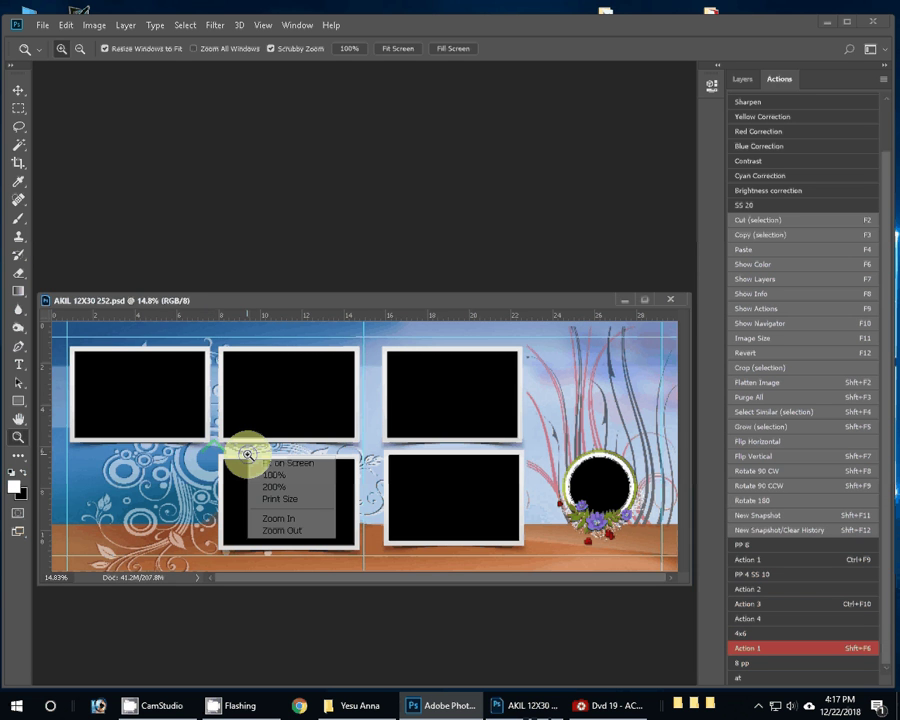
{"action": "left_click", "coordinate": [269, 484]}
{"action": "right_click", "coordinate": [245, 416]}
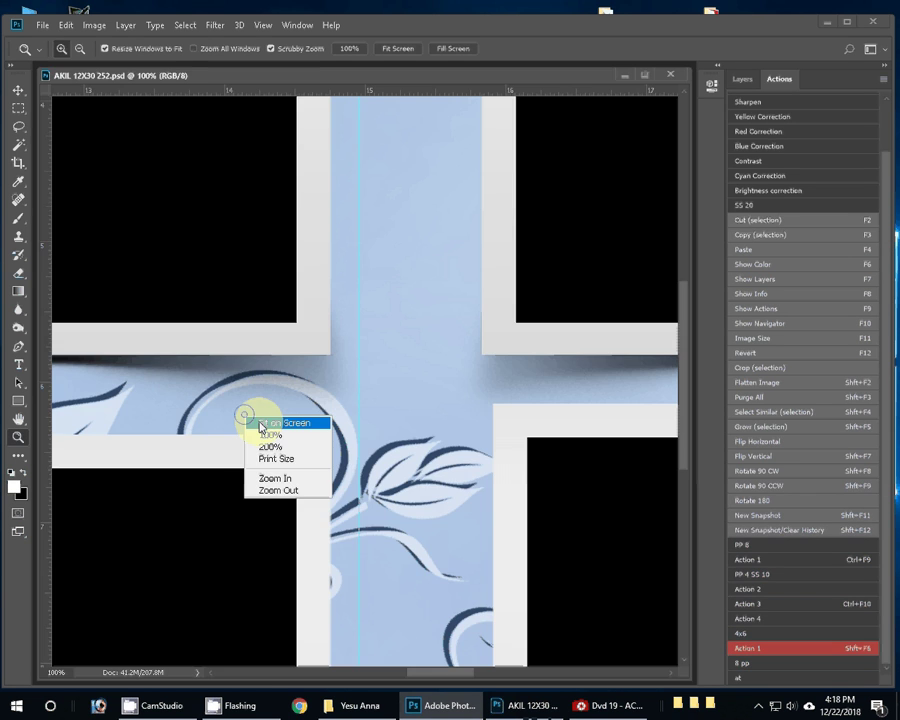
{"action": "left_click", "coordinate": [277, 460]}
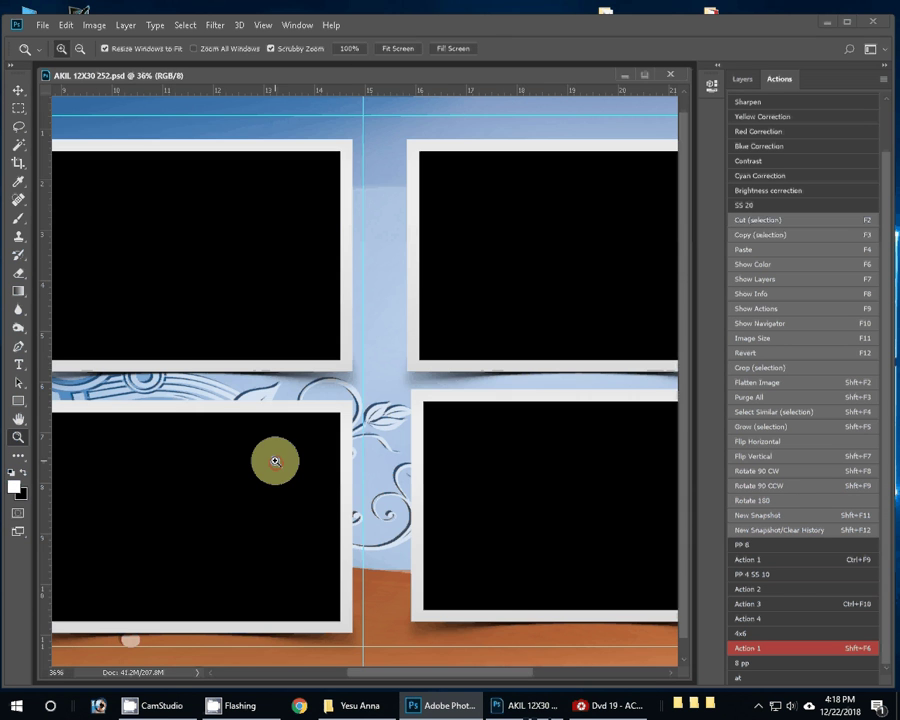
{"action": "left_click", "coordinate": [397, 48]}
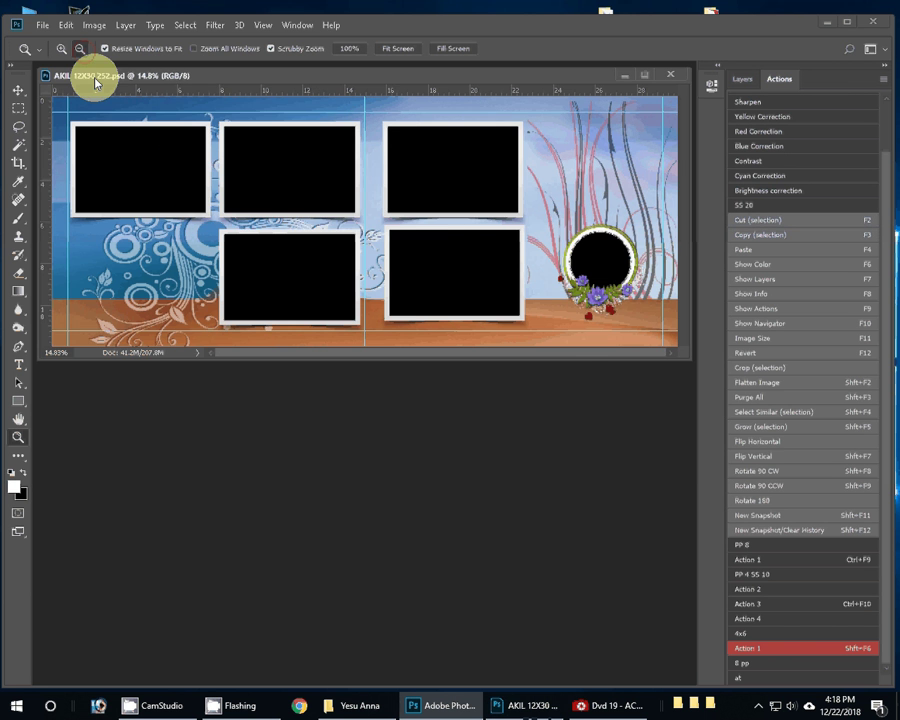
Enlarge the document window and set a 36 × 12 in, 300 px/in crop.
{"action": "left_click", "coordinate": [150, 157]}
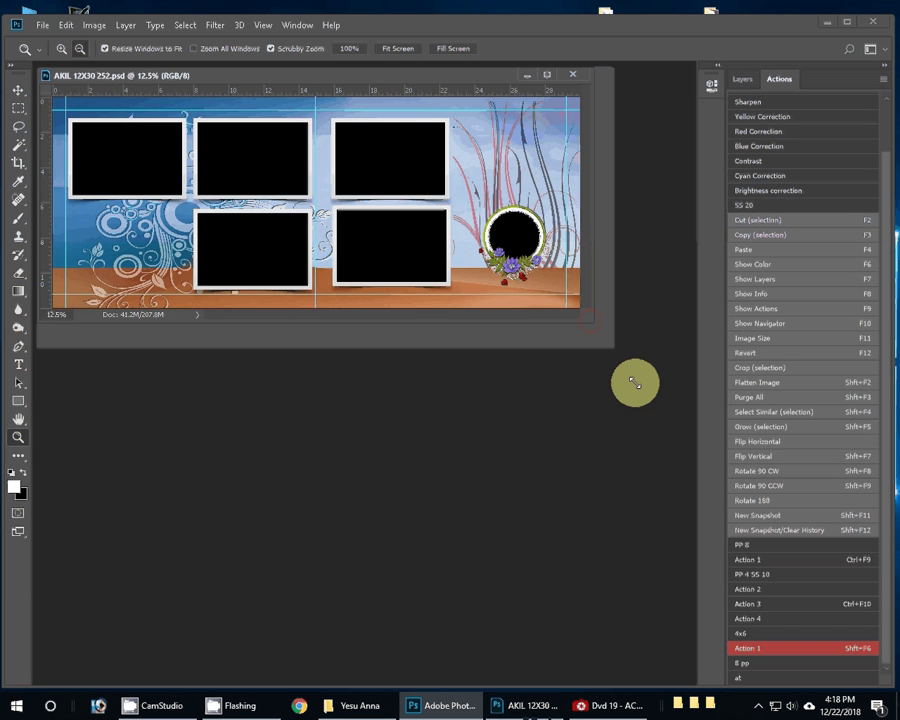
{"action": "left_click_drag", "start_coordinate": [614, 347], "coordinate": [701, 512]}
{"action": "left_click", "coordinate": [18, 165]}
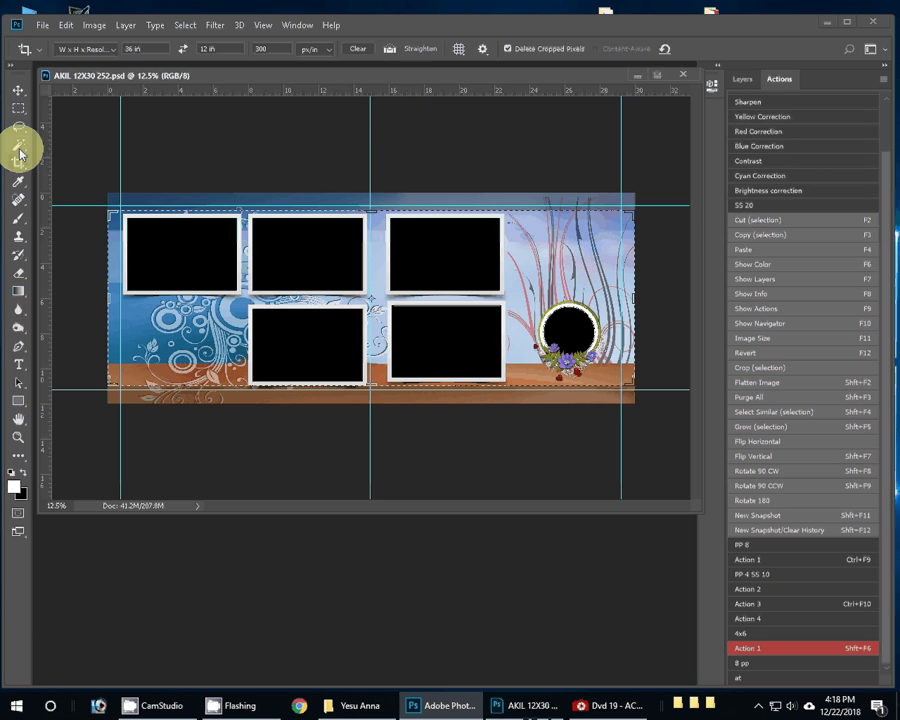
Shrink the 'page copy' left photo frames layer to about 97% and commit it.
{"action": "left_click", "coordinate": [18, 90]}
{"action": "left_click", "coordinate": [334, 287]}
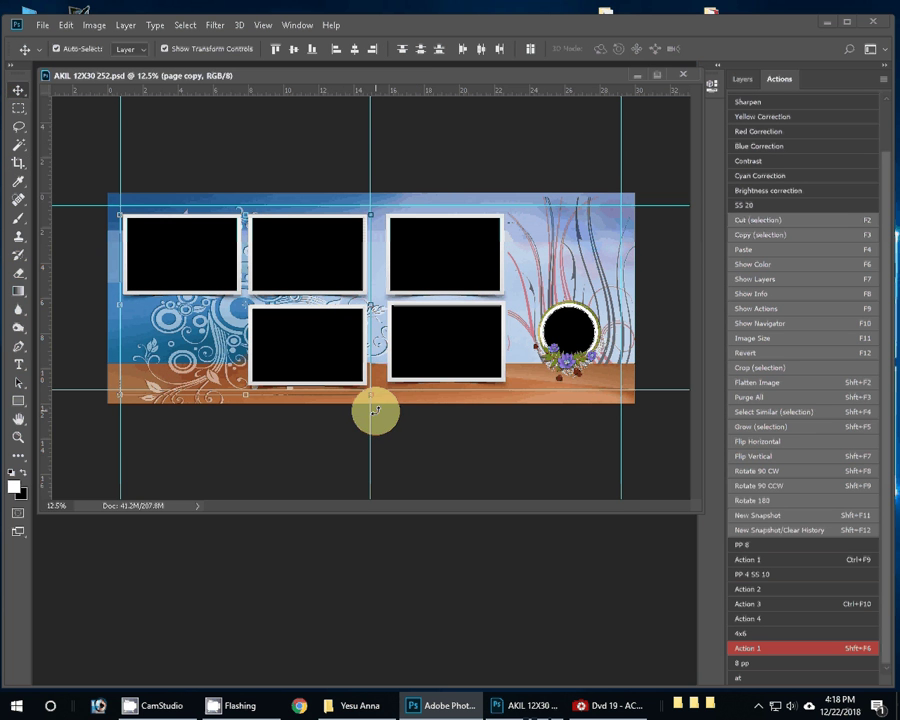
{"action": "left_click_drag", "start_coordinate": [373, 395], "coordinate": [370, 383]}
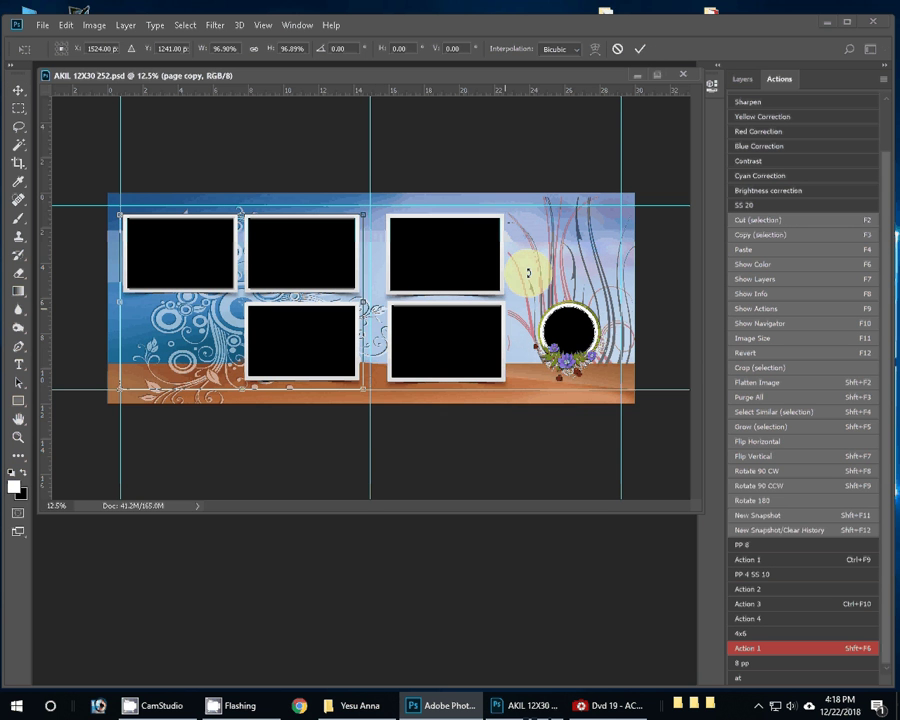
{"action": "key", "text": "Return"}
{"action": "left_click", "coordinate": [437, 250]}
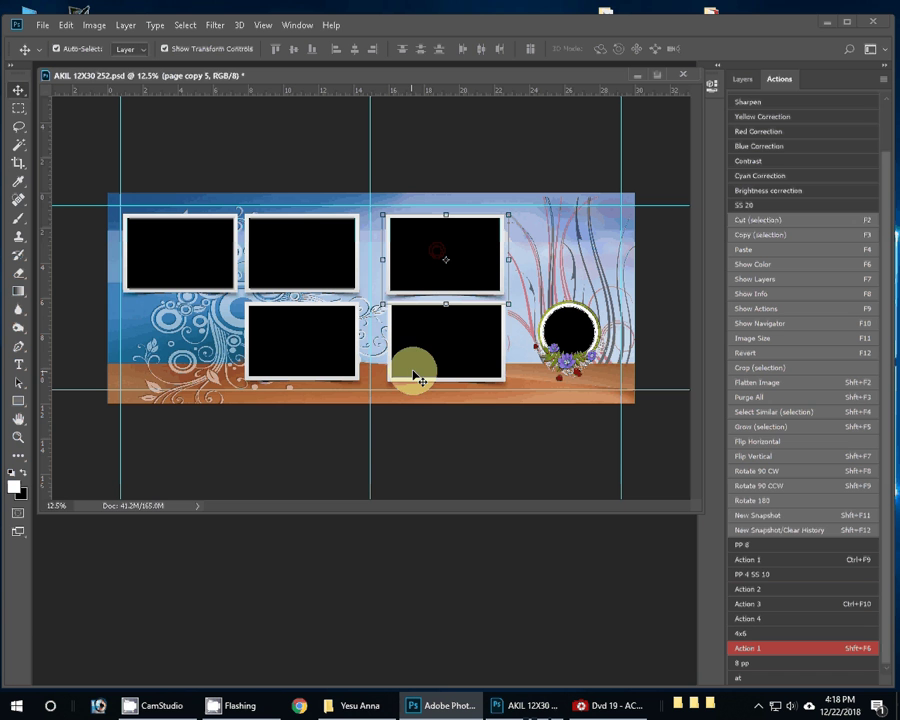
{"action": "left_click", "coordinate": [422, 356]}
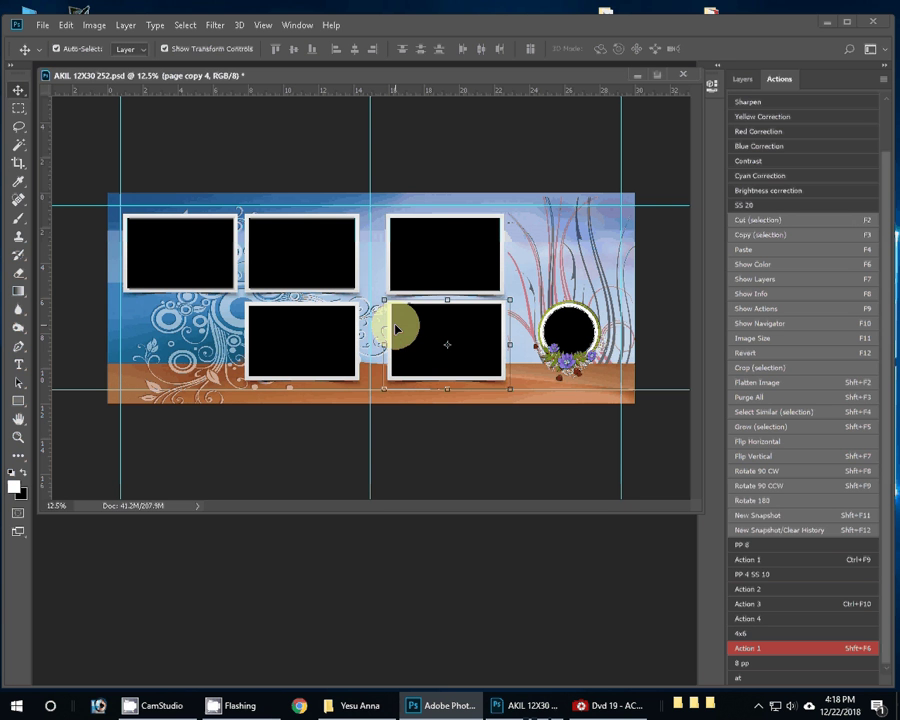
{"action": "left_click", "coordinate": [333, 347]}
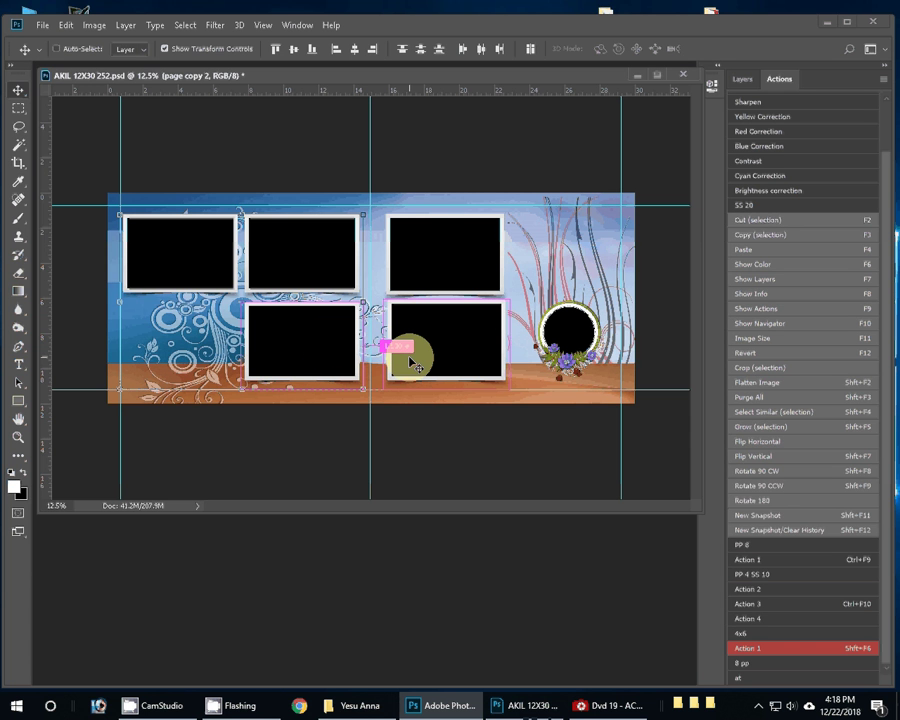
{"action": "key", "text": "ctrl"}
{"action": "left_click", "coordinate": [19, 165]}
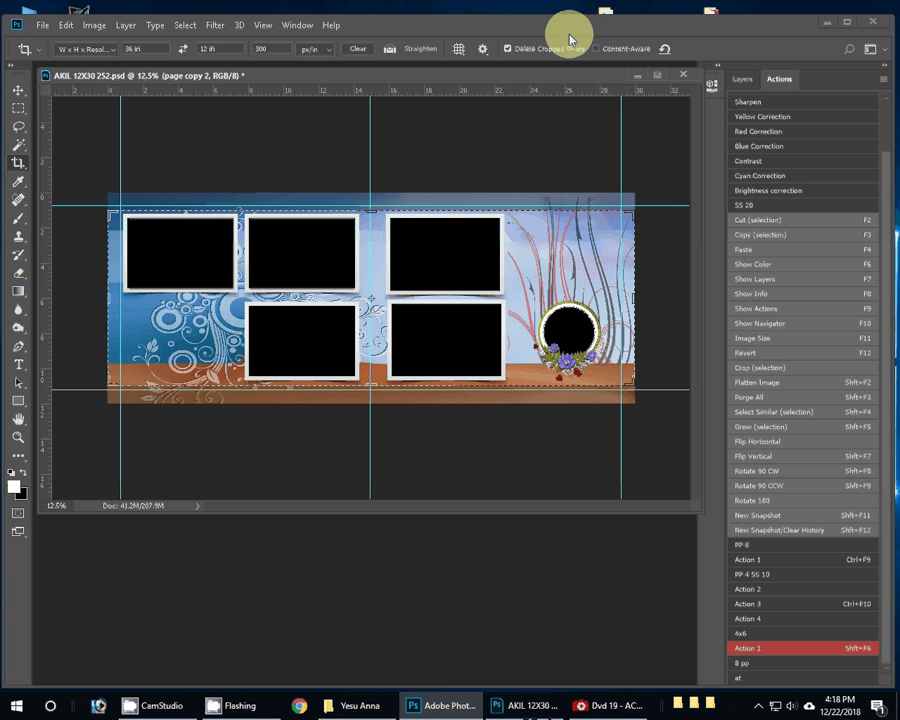
Extend the crop box beyond the spread and apply the 36 × 12 in crop.
{"action": "left_click_drag", "start_coordinate": [592, 260], "coordinate": [637, 208]}
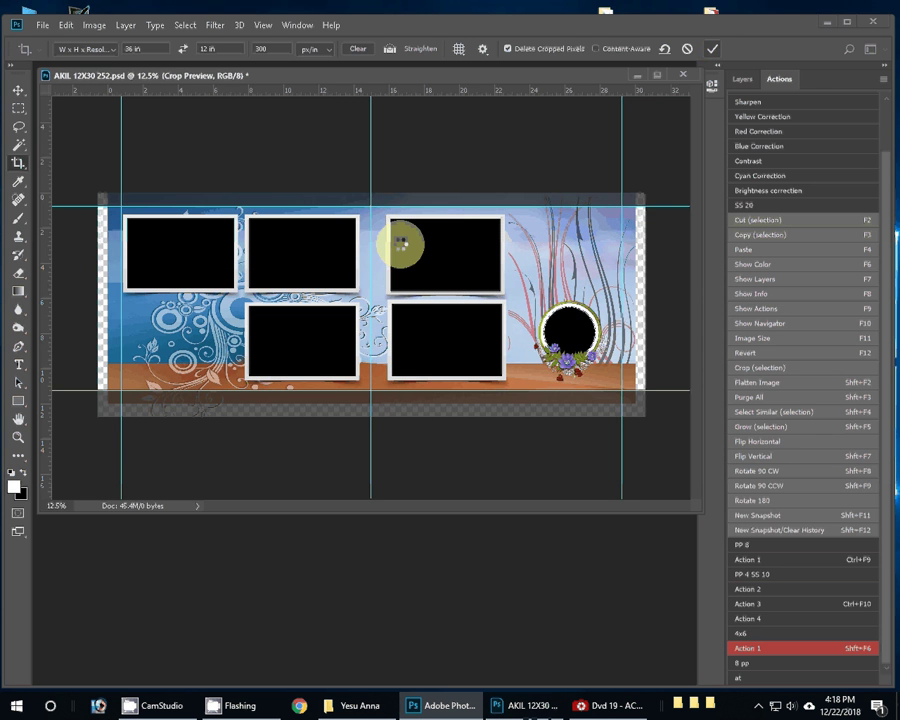
{"action": "key", "text": "Return"}
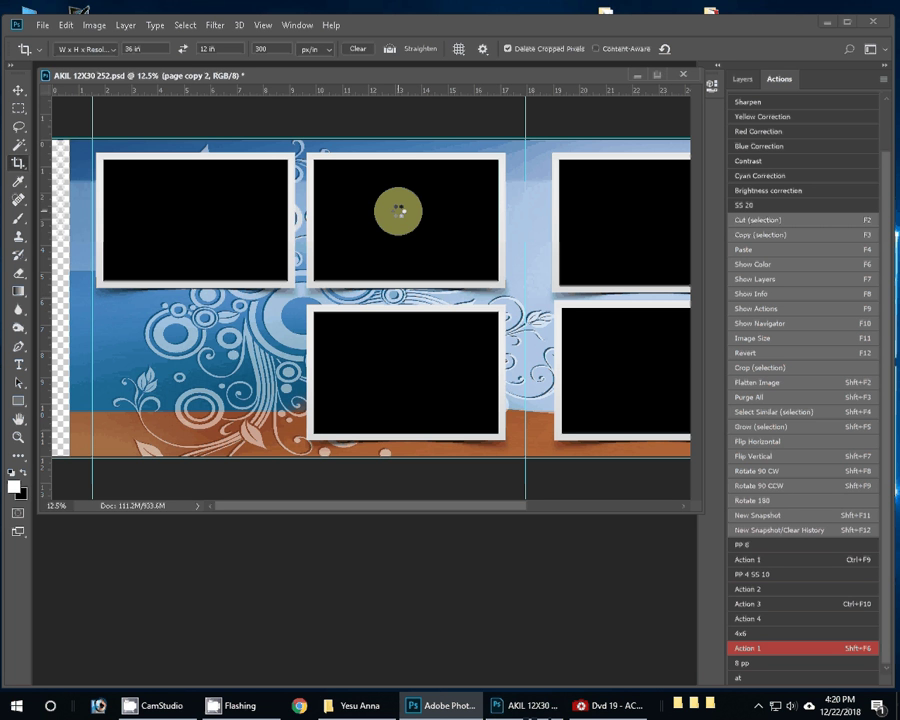
Stretch the Background copy layer over the left and right transparent strips.
{"action": "key", "text": "v"}
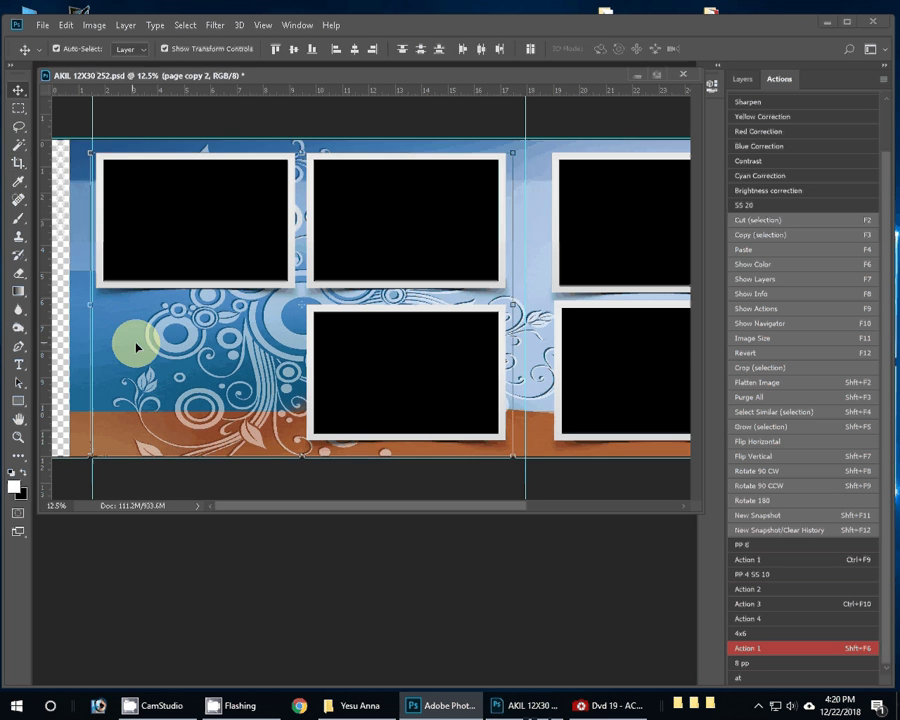
{"action": "left_click", "coordinate": [120, 335]}
{"action": "left_click_drag", "start_coordinate": [55, 298], "coordinate": [52, 302]}
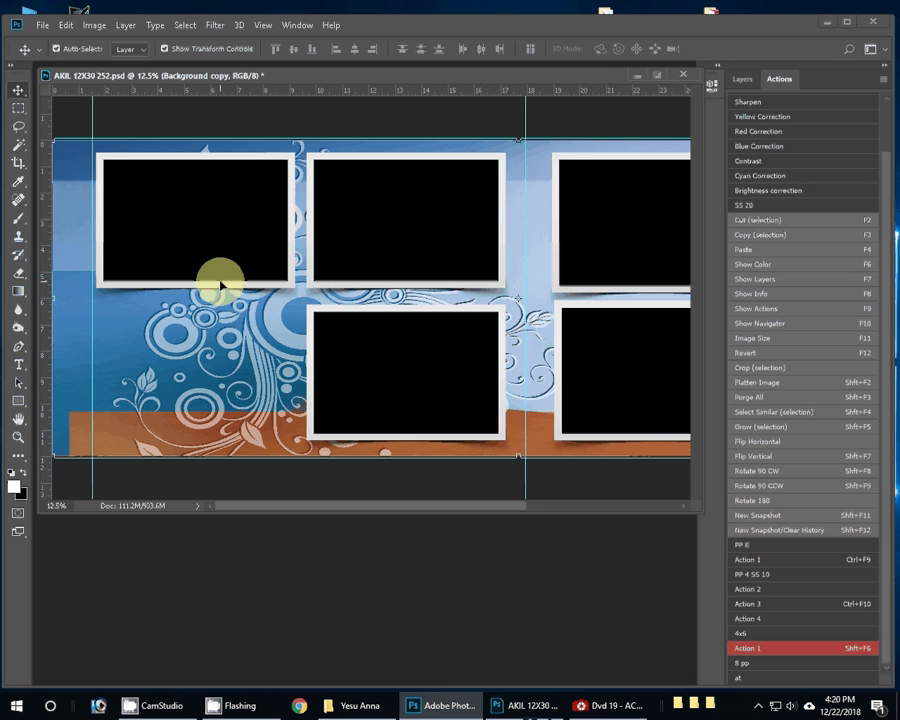
{"action": "key", "text": "z"}
{"action": "key", "text": "ctrl+0"}
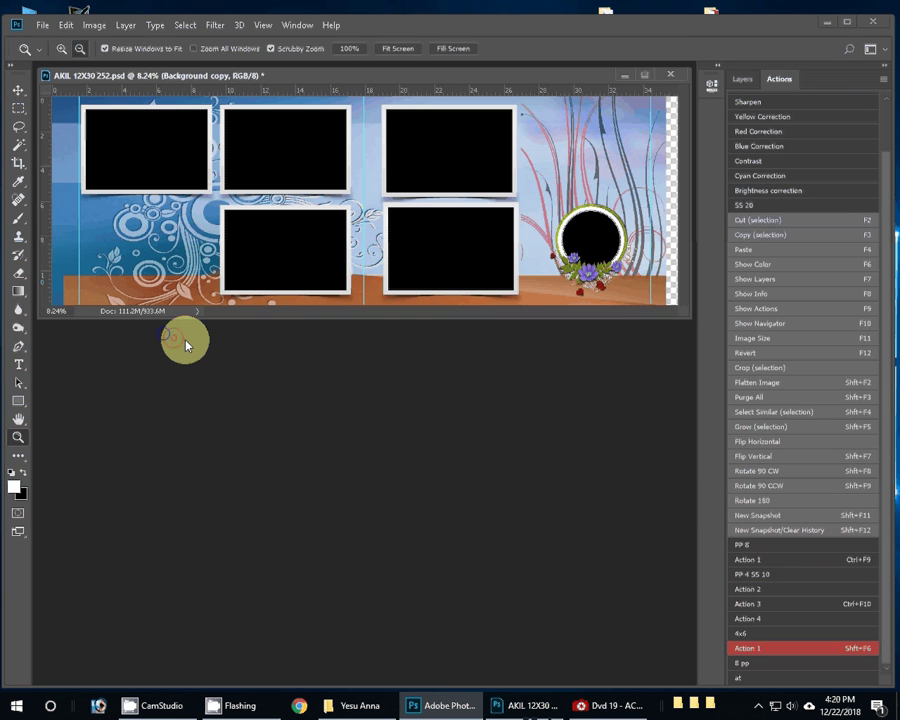
{"action": "key", "text": "v"}
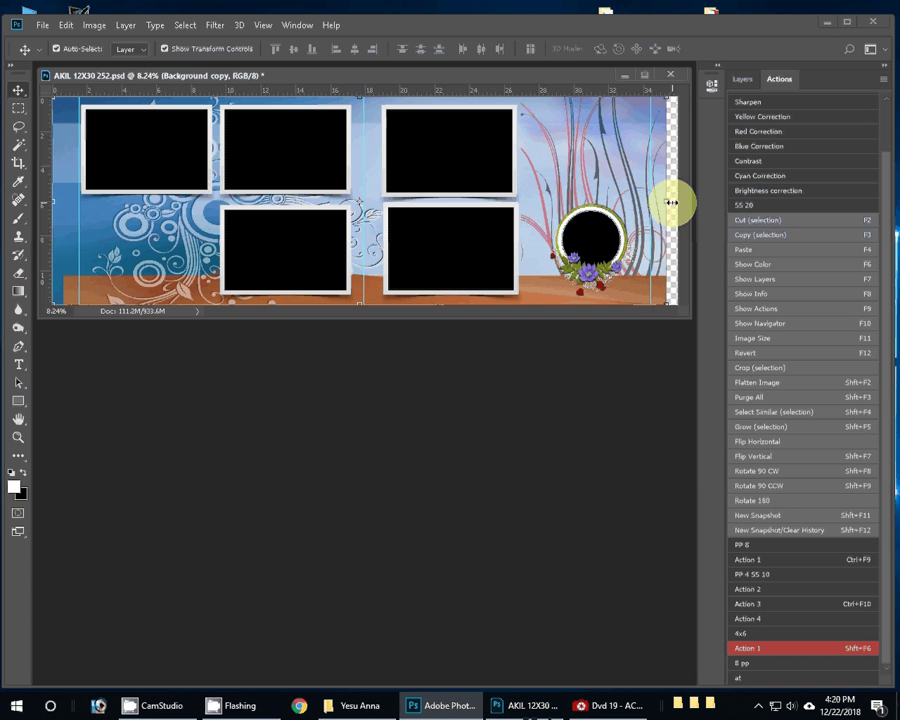
{"action": "left_click_drag", "start_coordinate": [671, 203], "coordinate": [697, 204]}
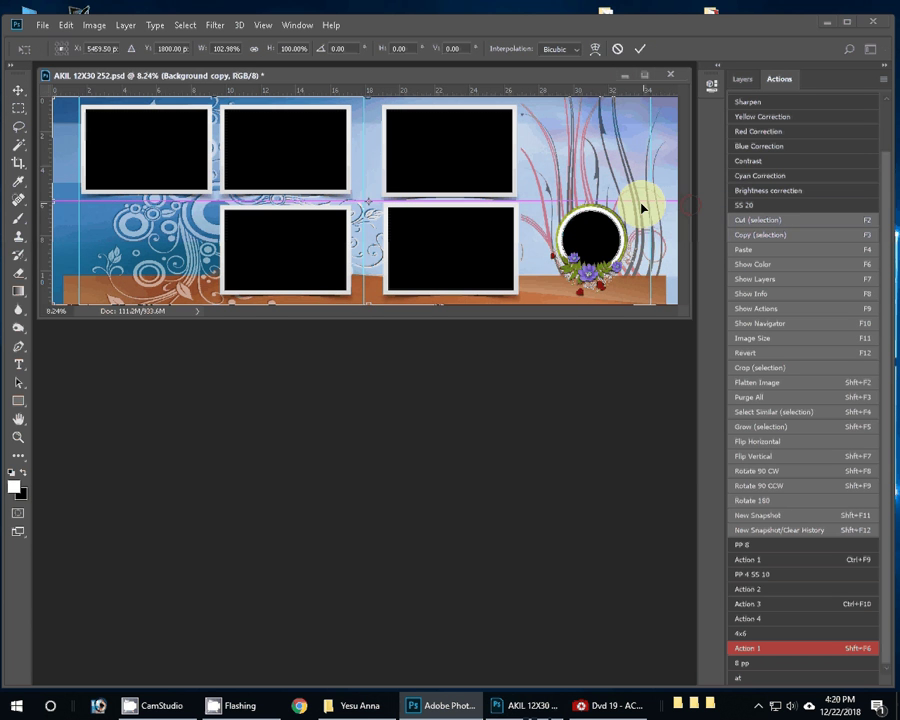
{"action": "left_click_drag", "start_coordinate": [642, 208], "coordinate": [642, 209]}
Widen the bottom orange strip layer to span the full spread width.
{"action": "left_click", "coordinate": [625, 291]}
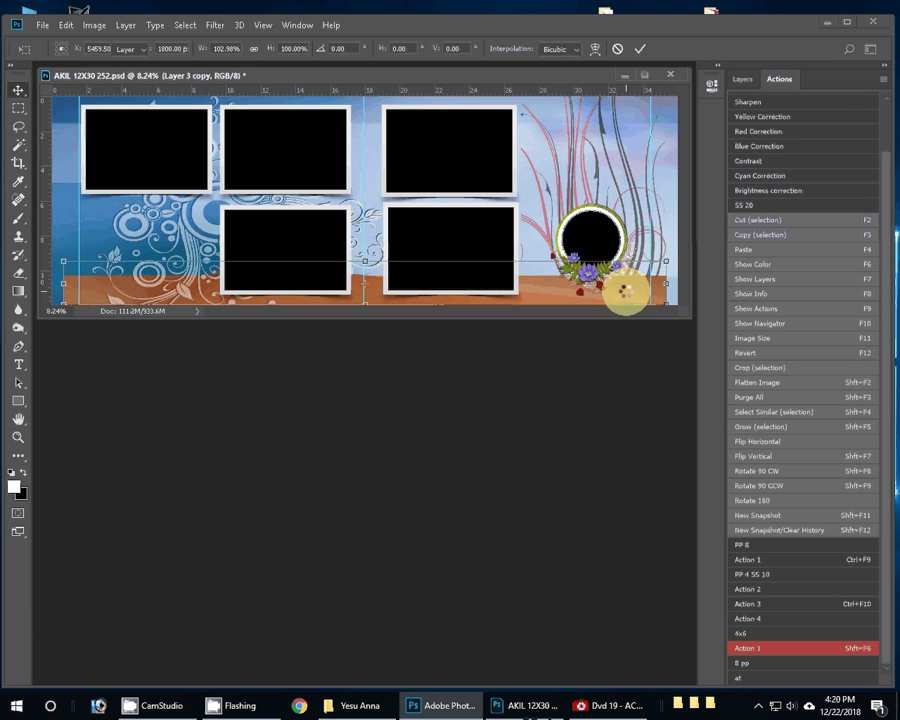
{"action": "key", "text": "Return"}
{"action": "mouse_move", "coordinate": [665, 285]}
{"action": "left_mouse_down"}
{"action": "mouse_move", "coordinate": [681, 284]}
{"action": "mouse_move", "coordinate": [665, 284]}
{"action": "left_mouse_up"}
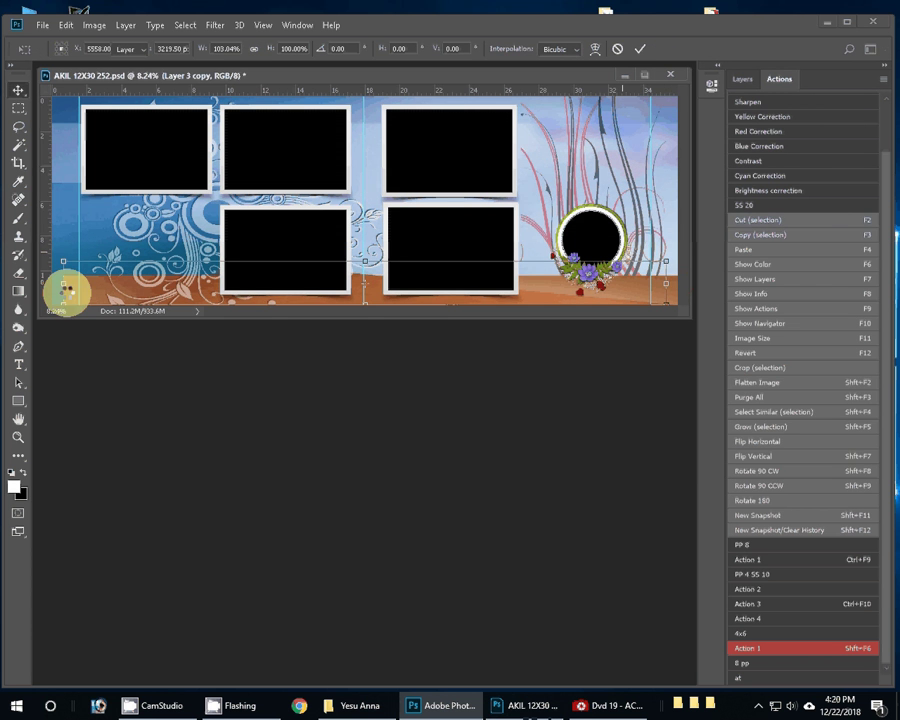
{"action": "left_click_drag", "start_coordinate": [66, 289], "coordinate": [47, 288]}
{"action": "key", "text": "Return"}
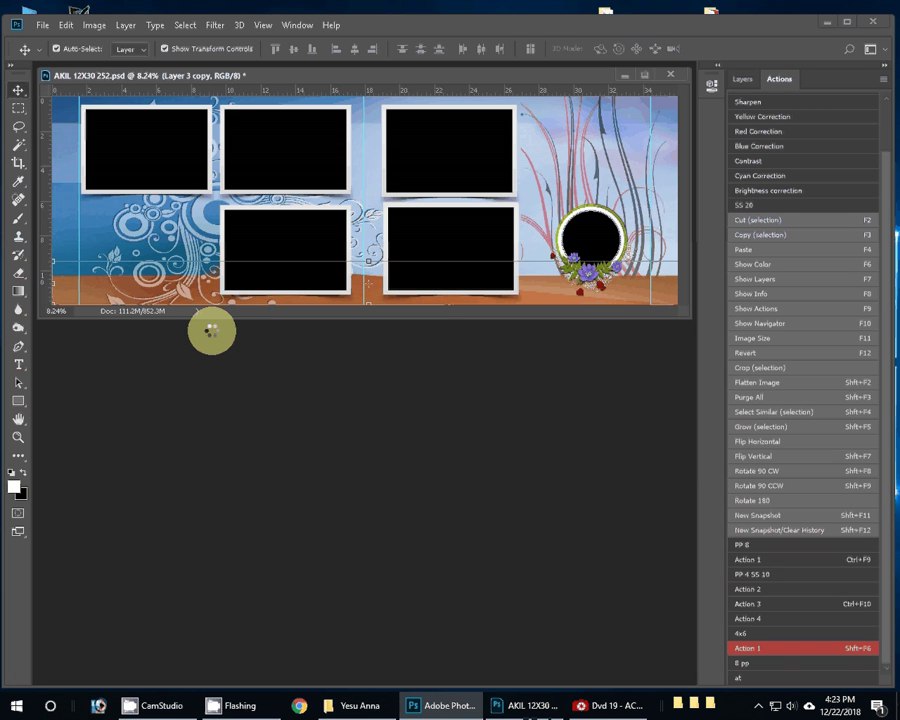
{"action": "key", "text": "z"}
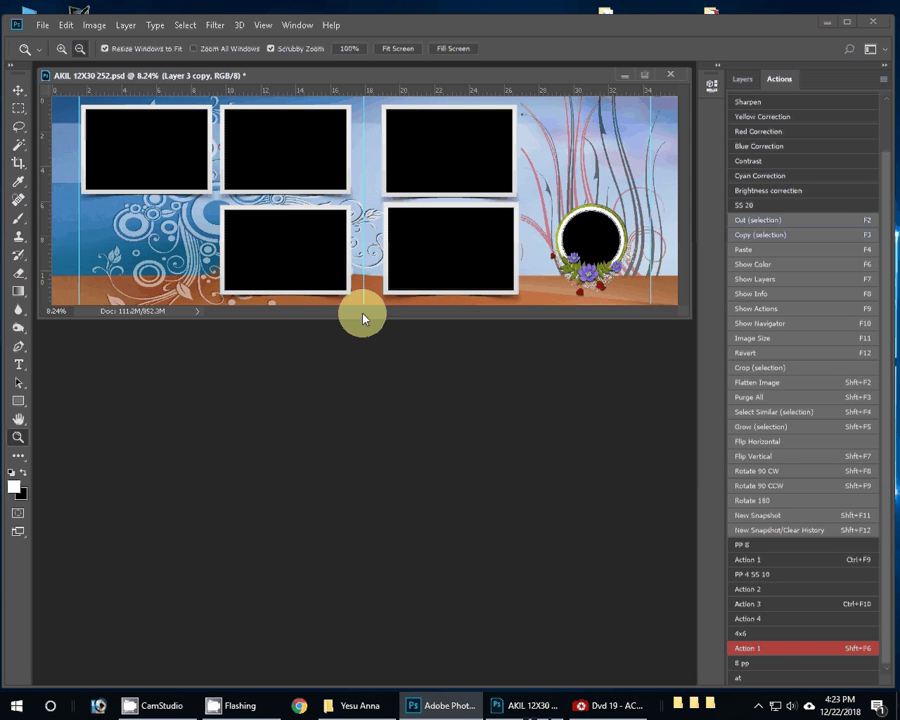
Select DSC_0340, DSC_0343 and DSC_0344 in the client photo folder and drag them into Photoshop.
{"action": "key", "text": "v"}
{"action": "left_click", "coordinate": [362, 706]}
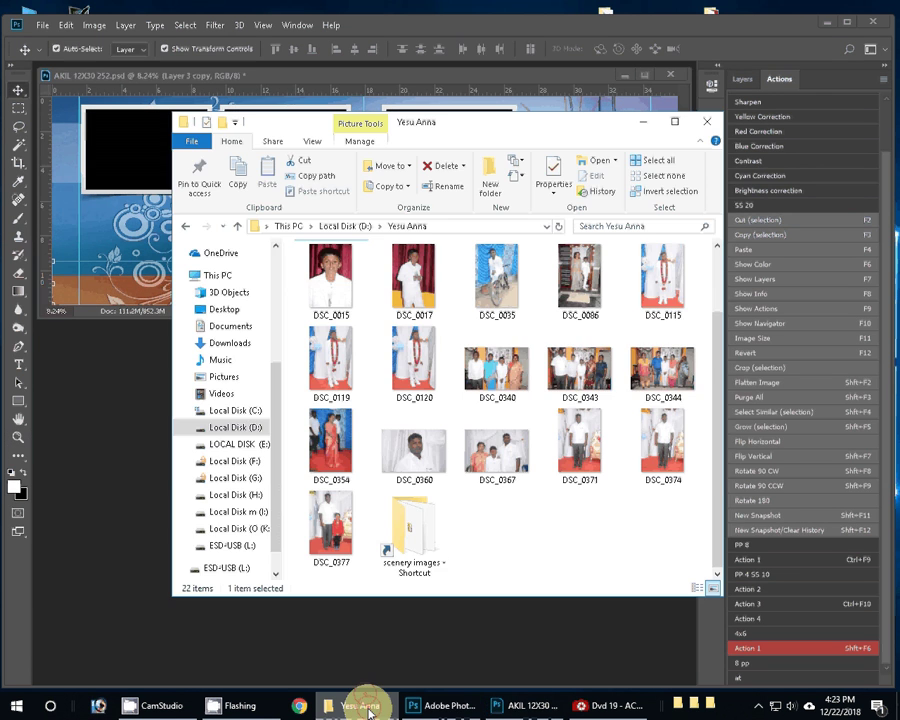
{"action": "left_click", "coordinate": [580, 360], "text": "ctrl"}
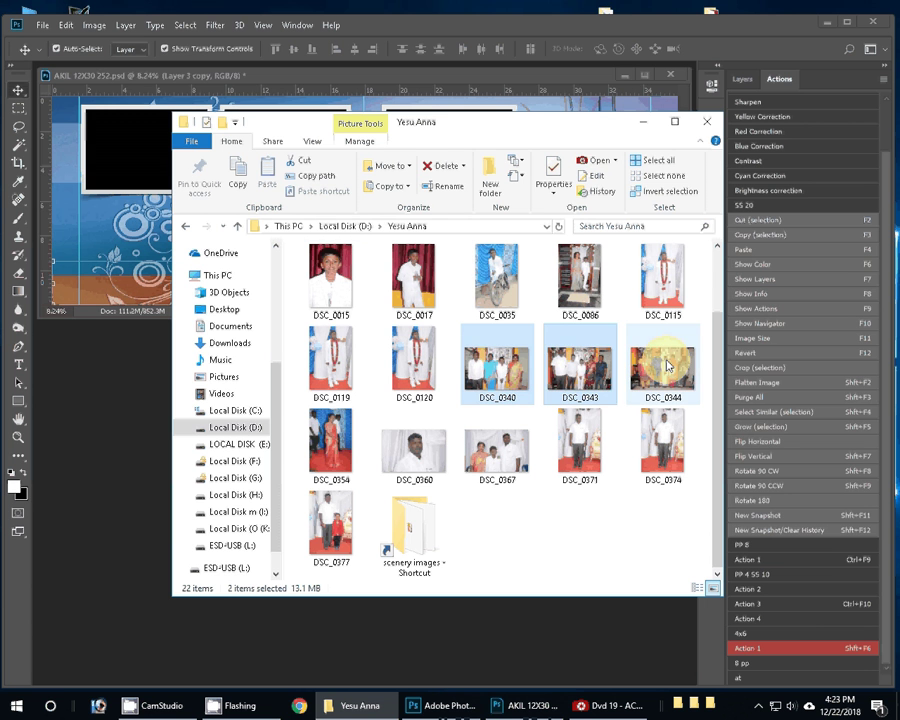
{"action": "left_click", "coordinate": [667, 366], "text": "ctrl"}
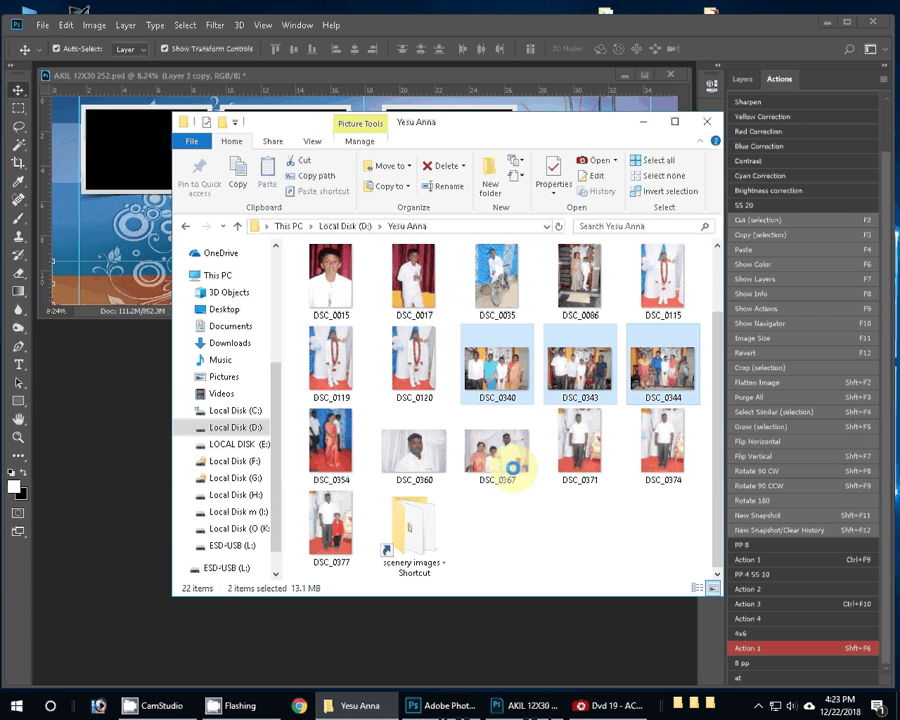
{"action": "left_click", "coordinate": [581, 390], "text": "ctrl"}
{"action": "left_click_drag", "start_coordinate": [491, 375], "coordinate": [114, 464]}
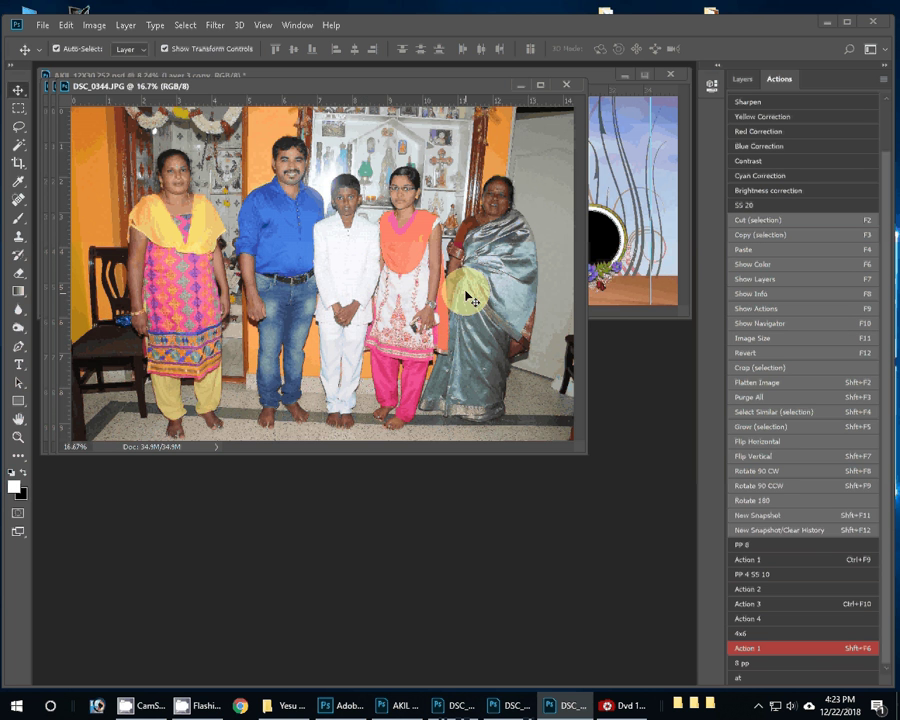
Resize DSC_0344 to 7 in width in Image Size, undo it, and re-enter 7.
{"action": "key", "text": "F11"}
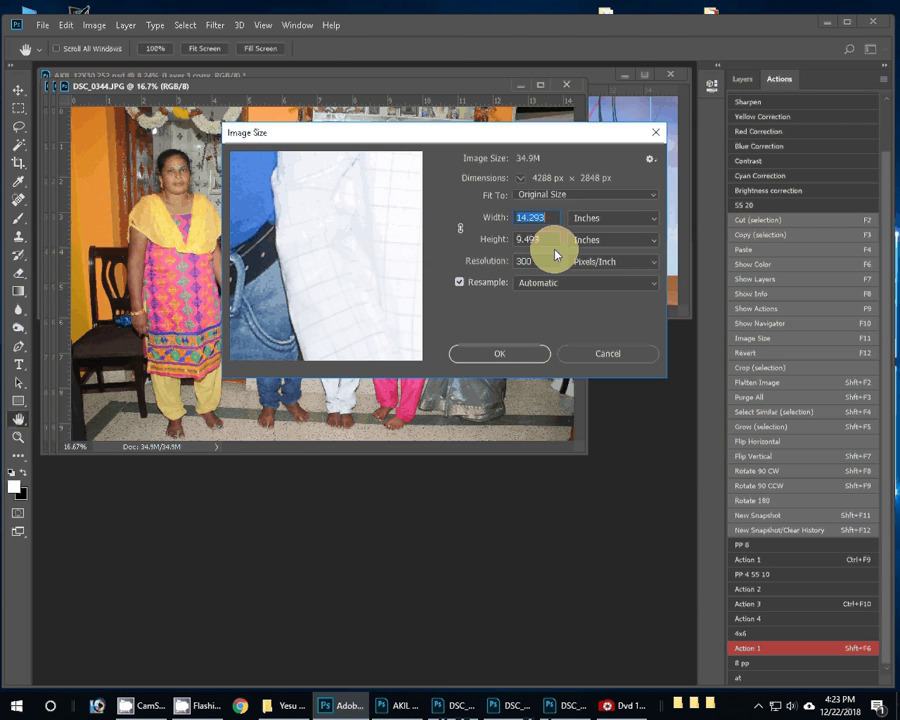
{"action": "type", "text": "7"}
{"action": "left_click", "coordinate": [499, 361]}
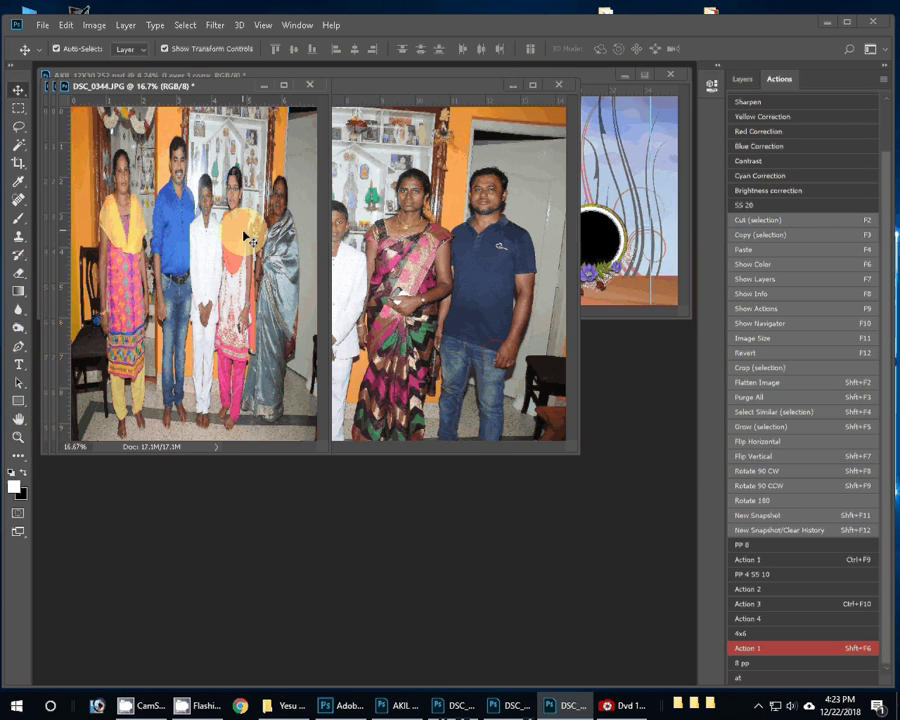
{"action": "key", "text": "ctrl+z"}
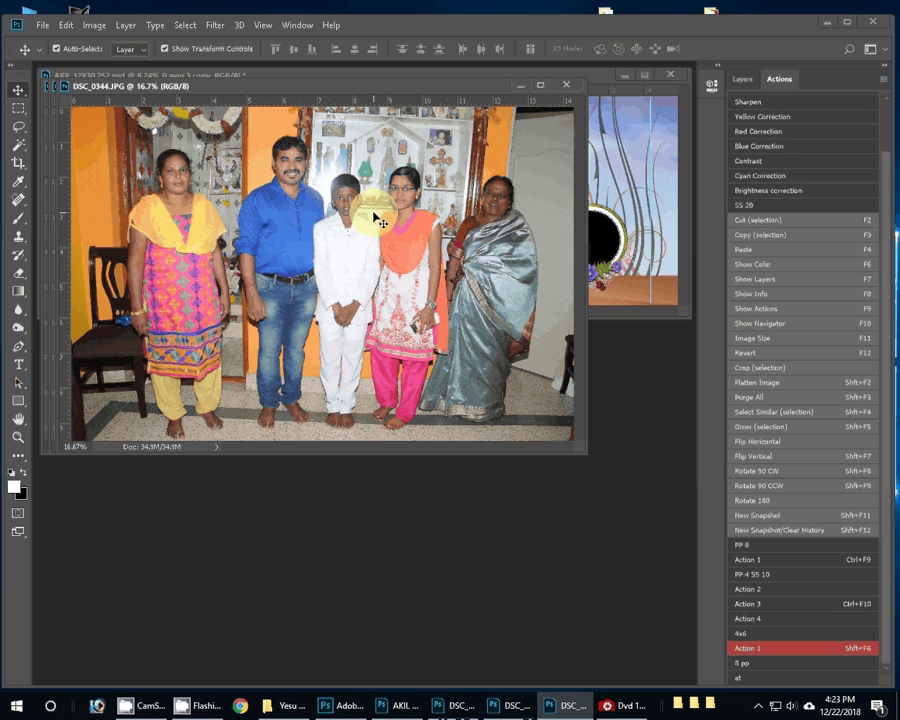
{"action": "key", "text": "F11"}
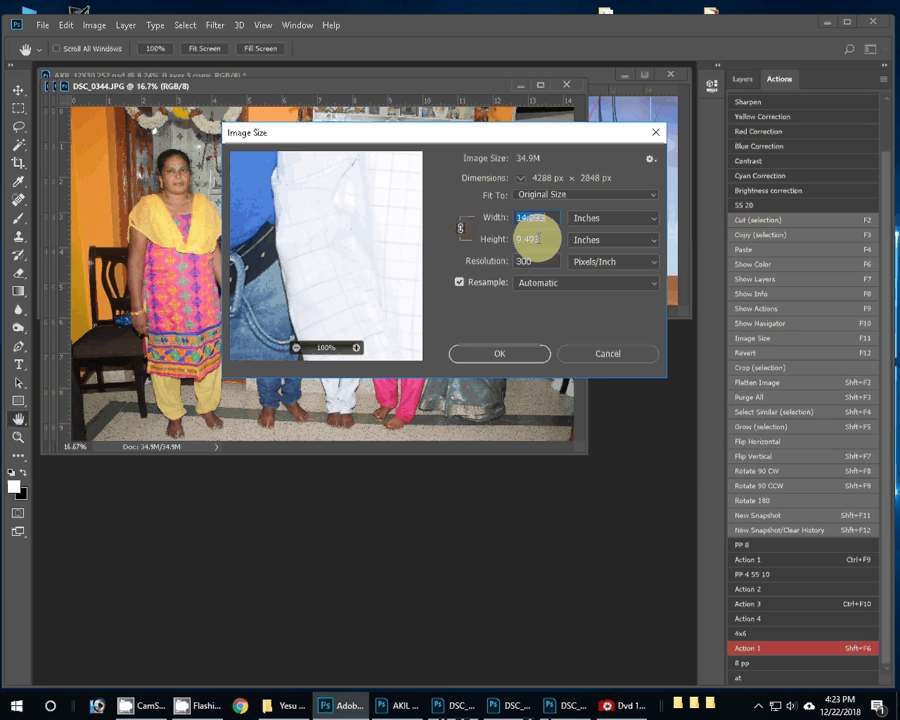
{"action": "type", "text": "7"}
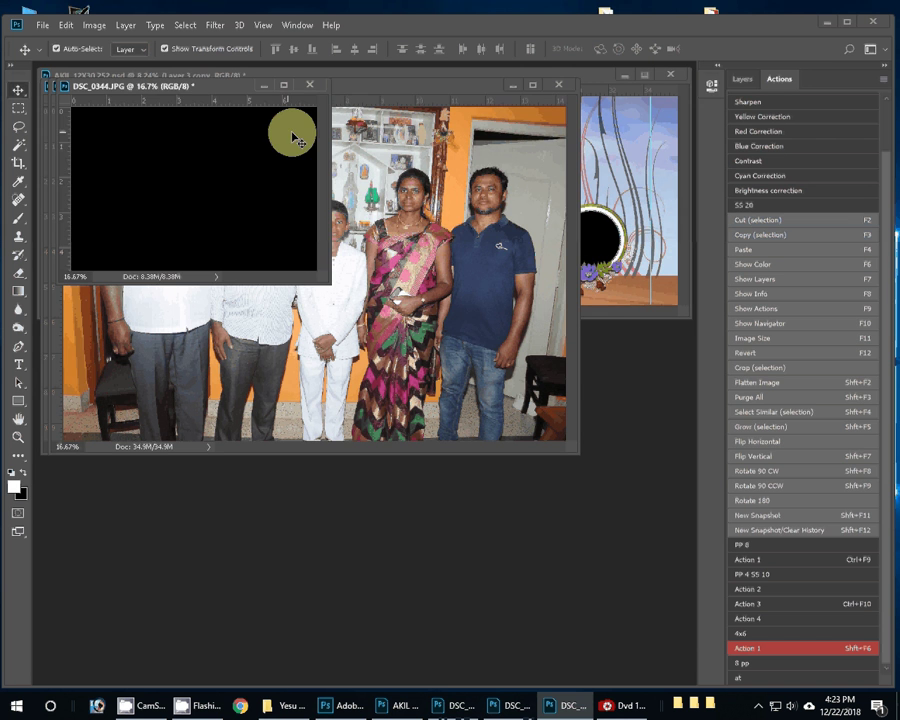
Close DSC_0344 without saving and select the album's page layer.
{"action": "left_click", "coordinate": [309, 84]}
{"action": "left_click", "coordinate": [441, 273]}
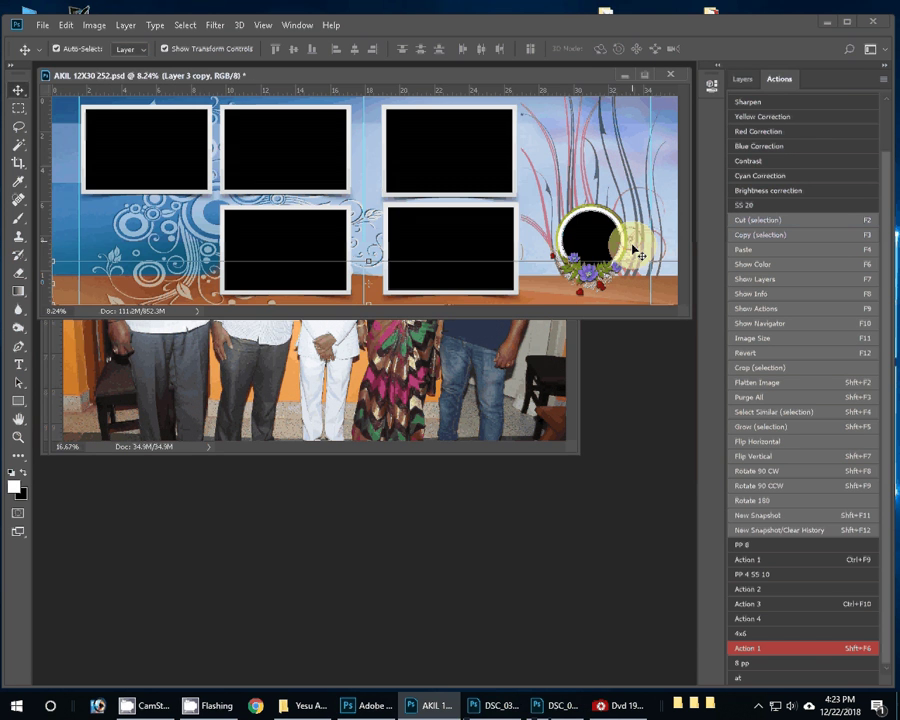
{"action": "left_click", "coordinate": [180, 145]}
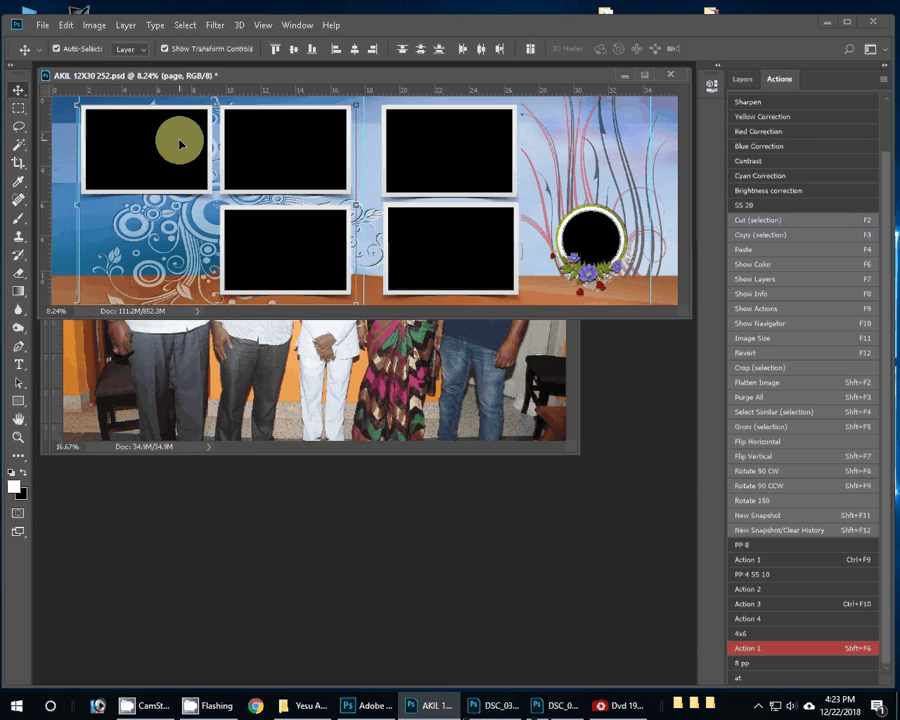
Magic Wand-select the top-left black frame on the page layer, paste, then reselect it.
{"action": "key", "text": "w"}
{"action": "left_click", "coordinate": [153, 148]}
{"action": "key", "text": "ctrl+j"}
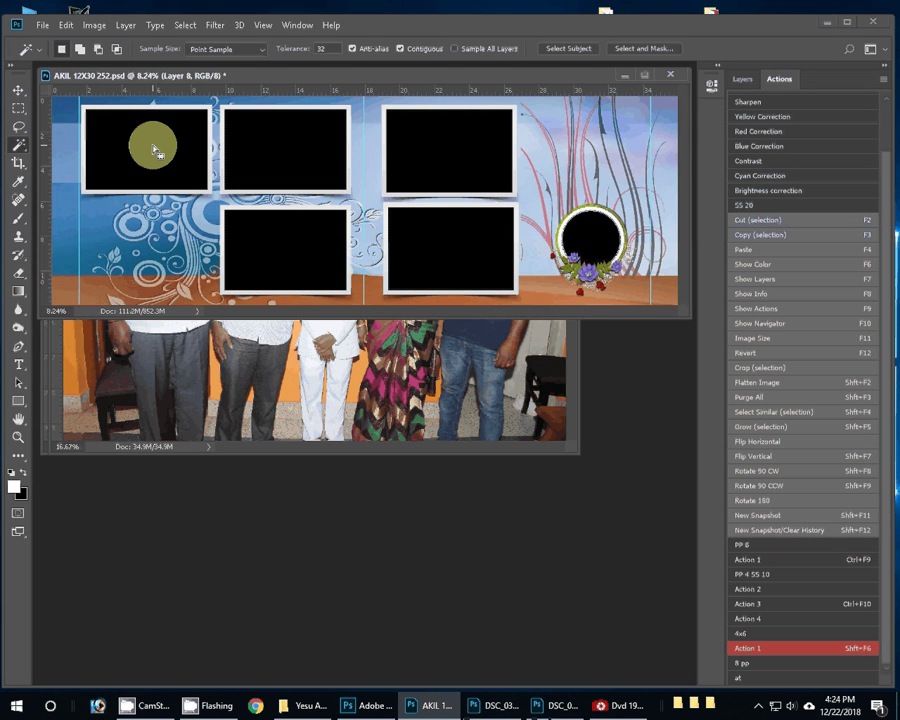
{"action": "key", "text": "ctrl+v"}
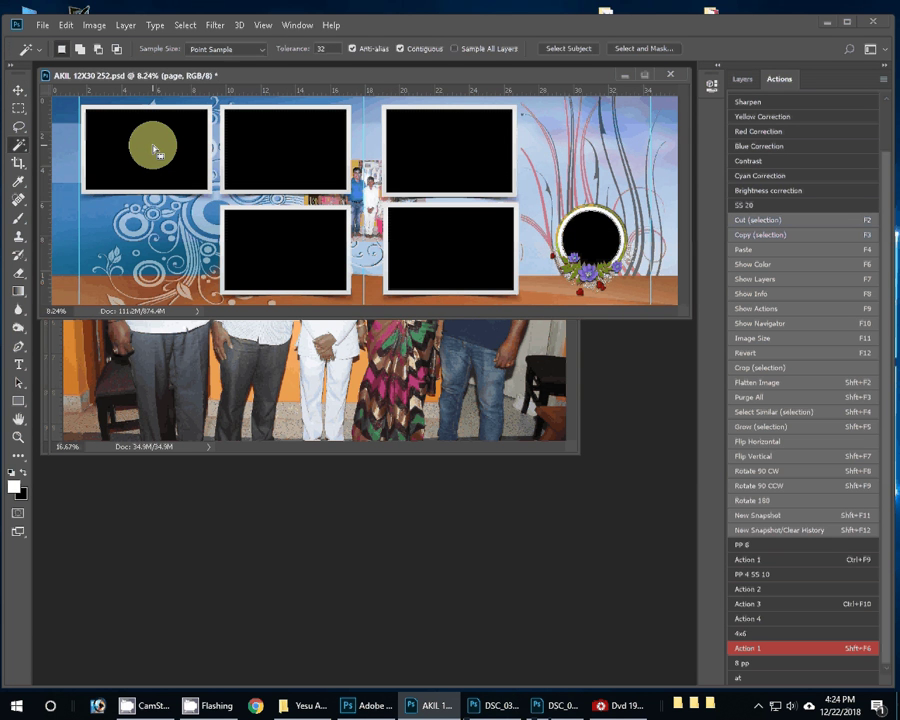
{"action": "left_click", "coordinate": [155, 150]}
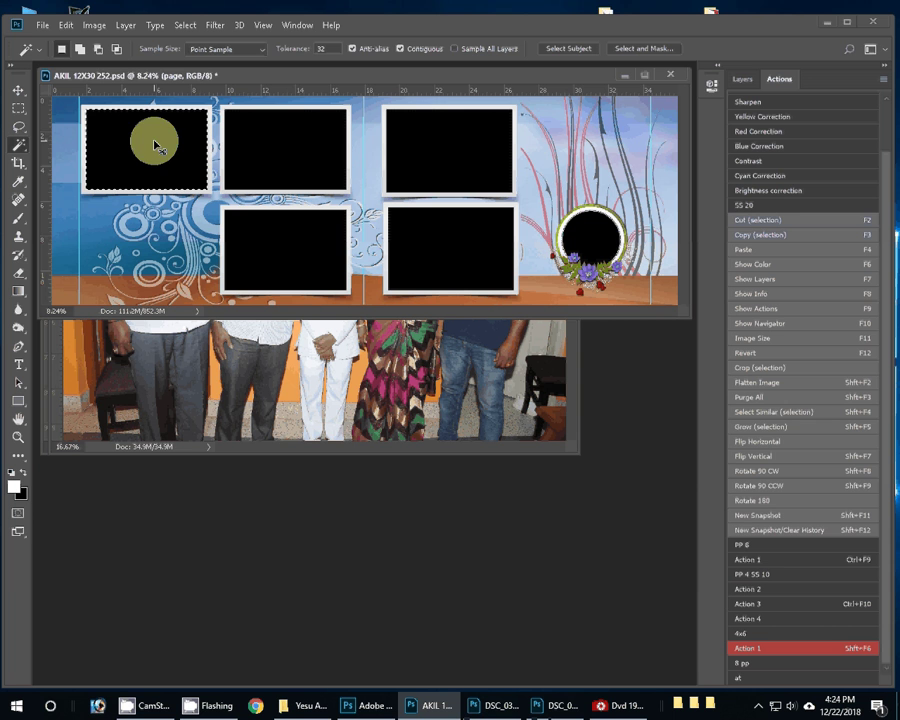